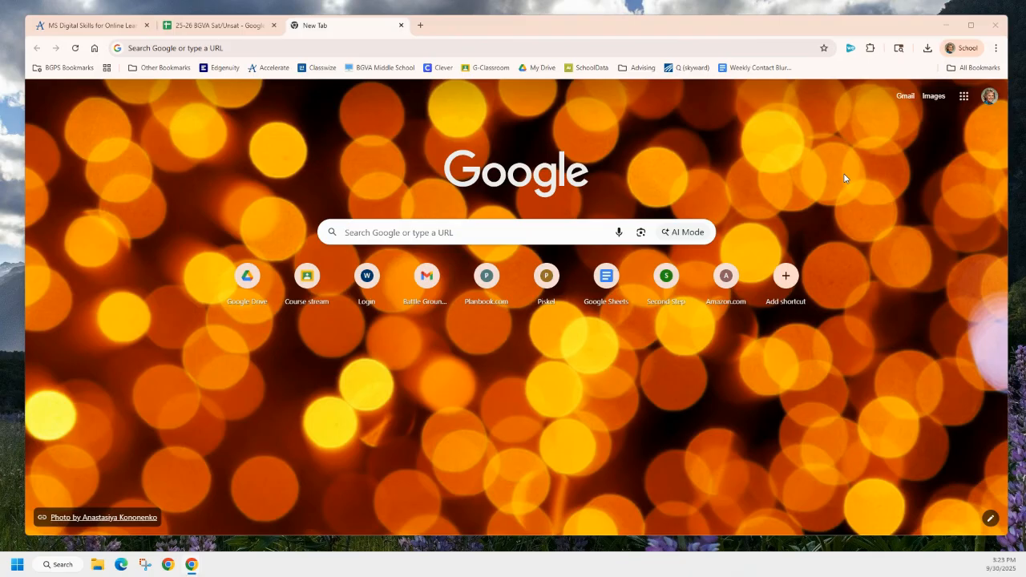
Step: Switch to Google Docs, create a blank document, and hide its document tabs and outline sidebar
left_click(964, 97)
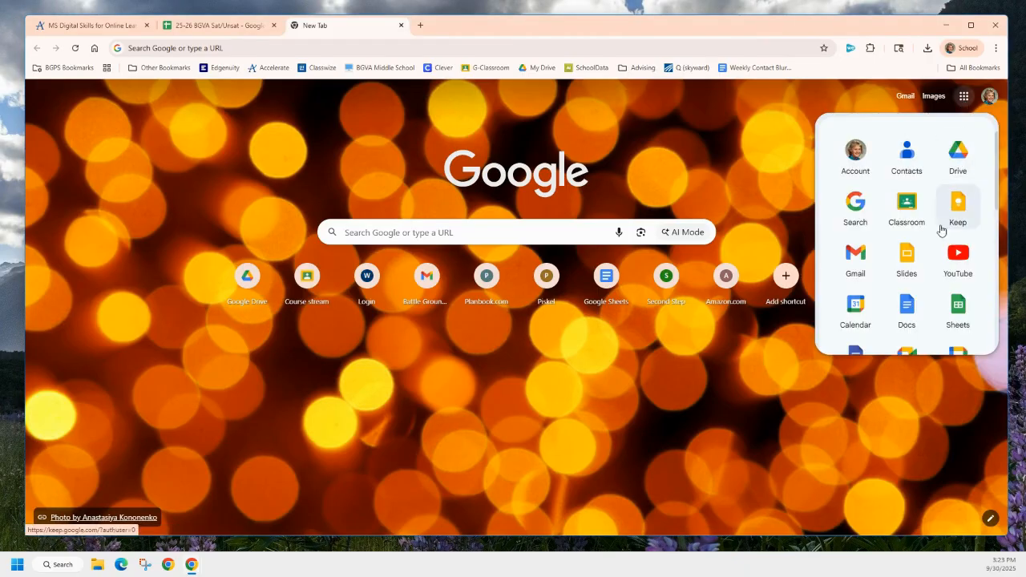
left_click(915, 320)
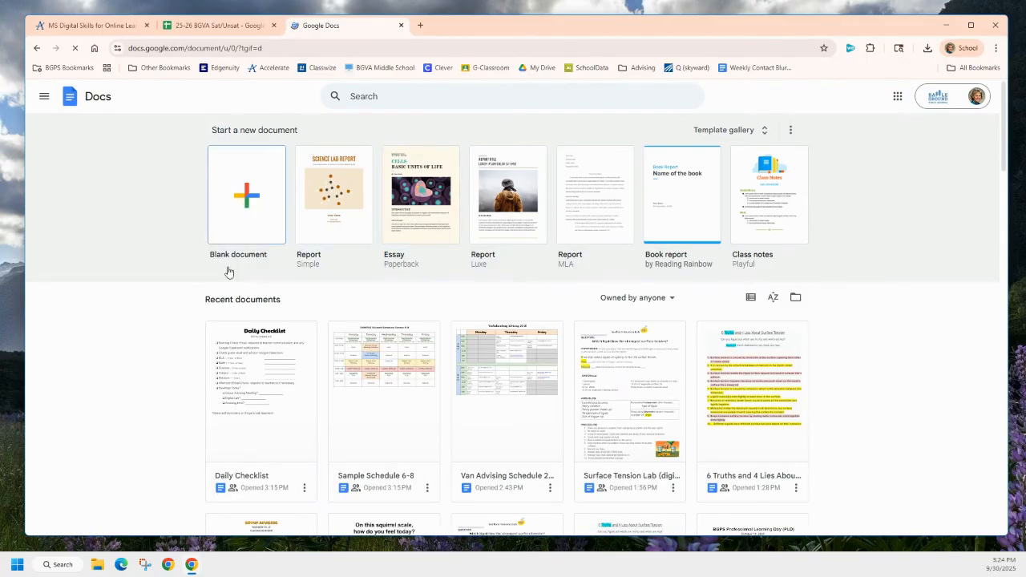
scroll(857, 481, "down", 1)
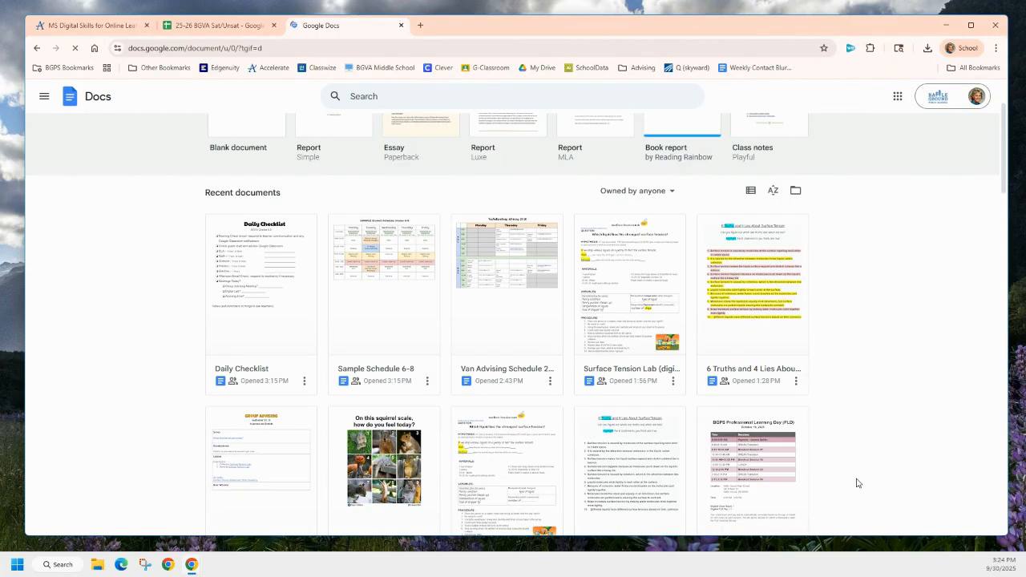
scroll(144, 482, "down", 2)
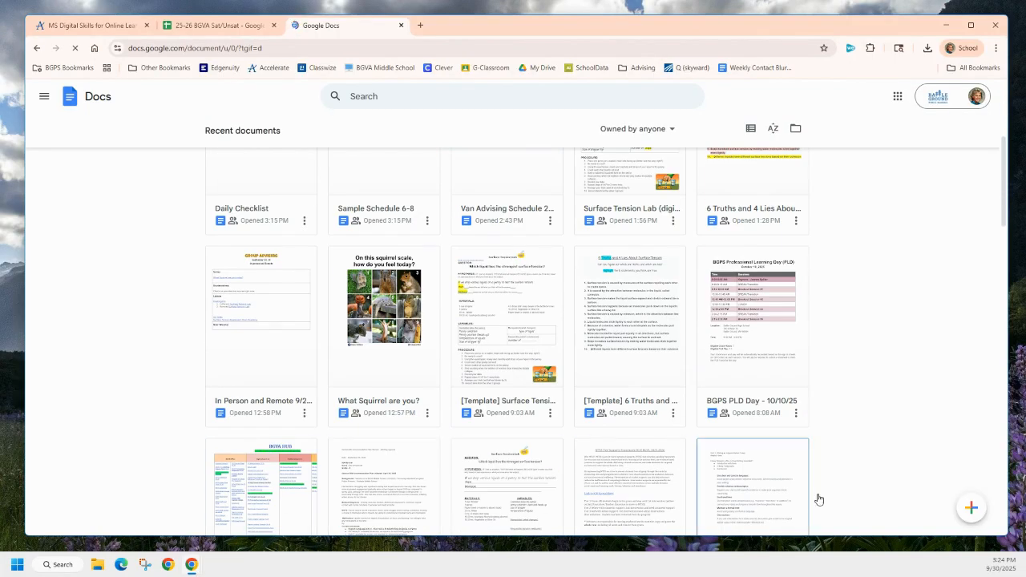
scroll(833, 495, "up", 3)
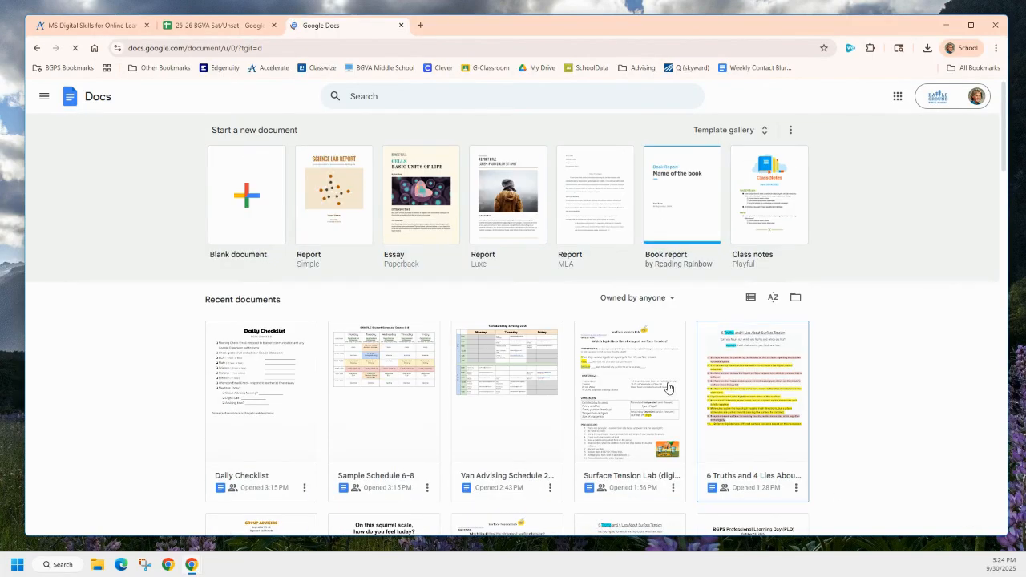
left_click(249, 206)
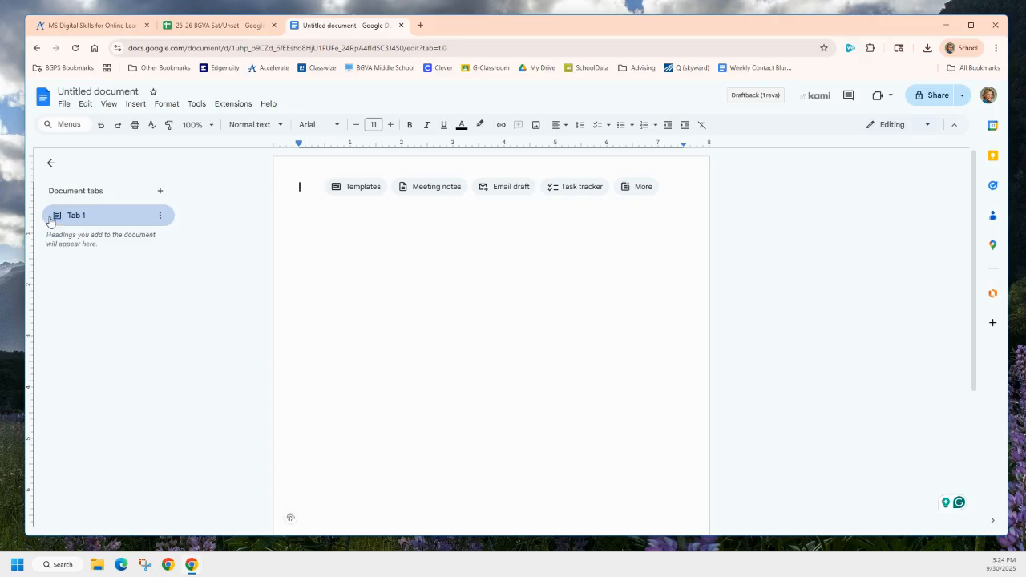
left_click(51, 165)
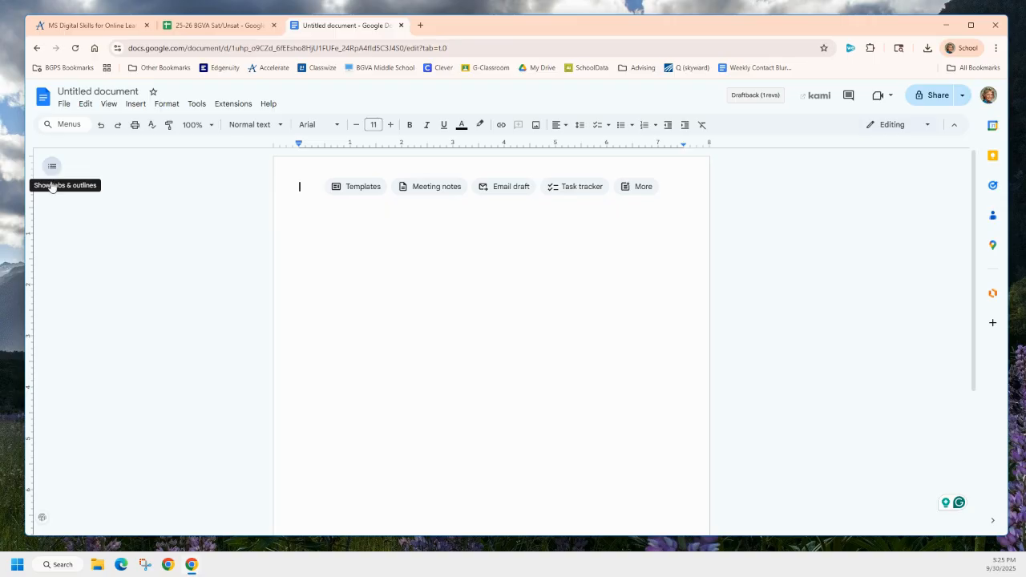
Step: Rename the document "Google Docs Digital Skills Lesson"
left_click(100, 92)
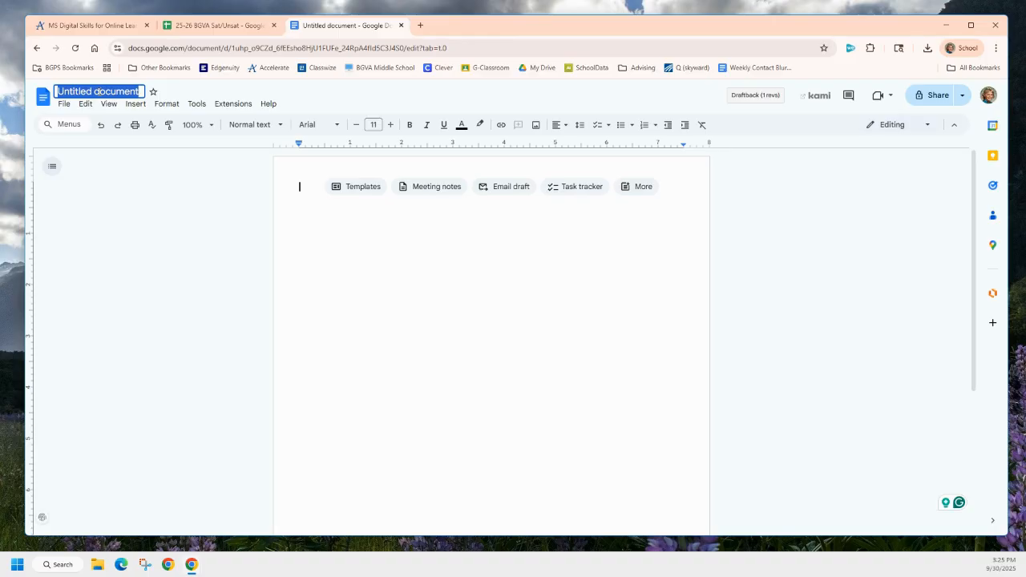
type("Google ")
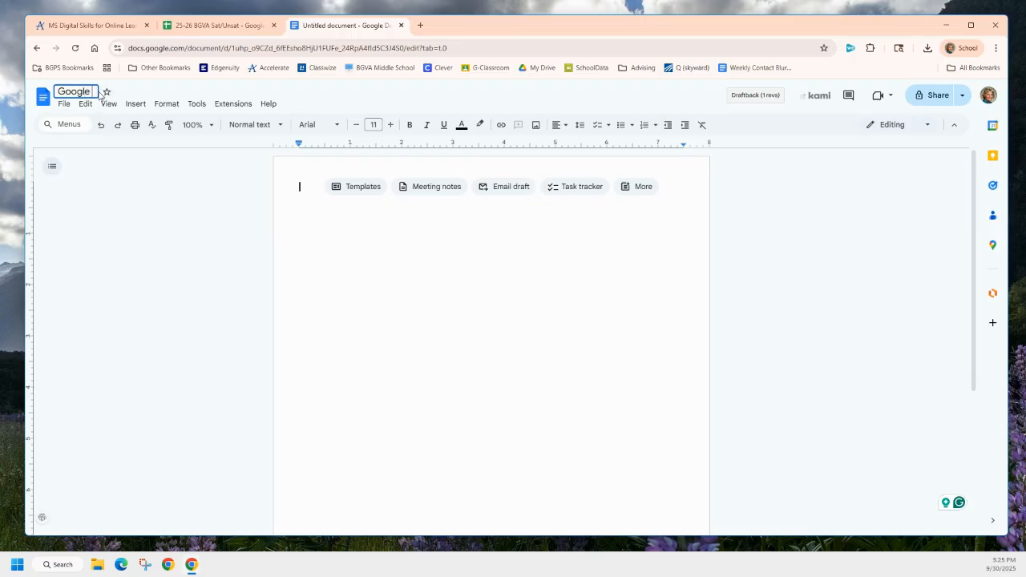
type("Docs Digita")
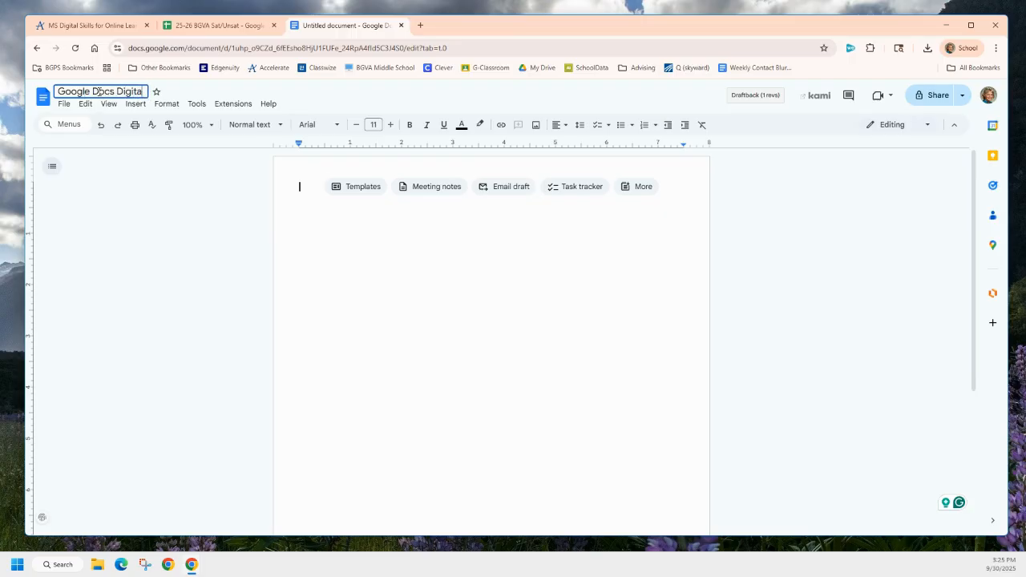
type("l Skills Lesson")
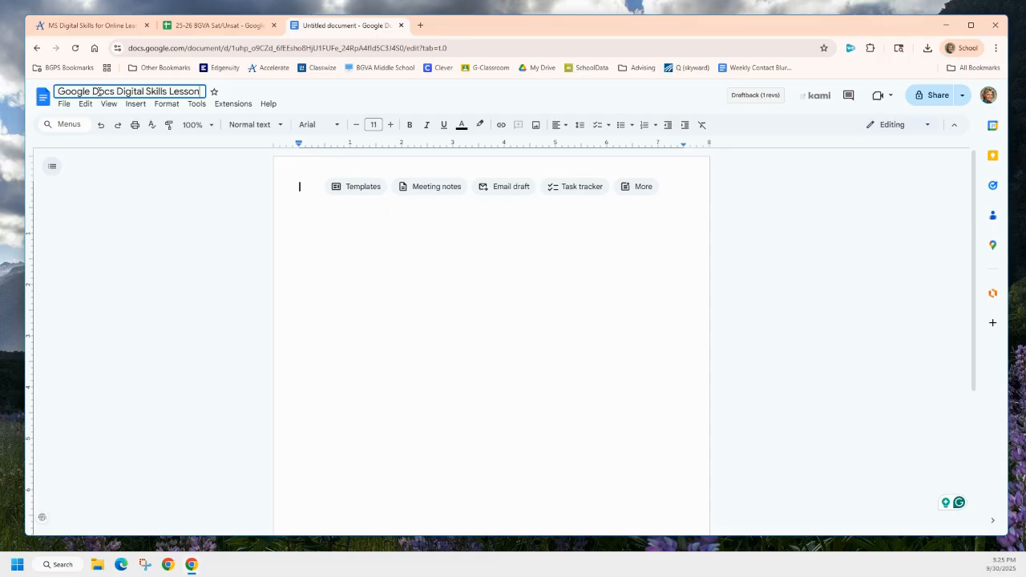
Step: Examine the available document templates and the suggested starter layouts without applying any of them
left_click(352, 190)
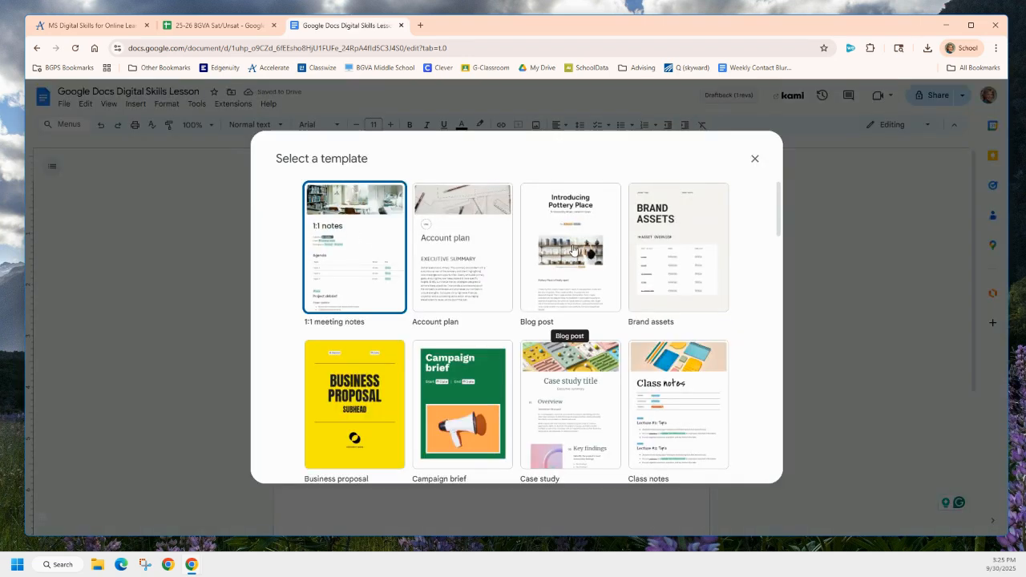
scroll(358, 406, "down", 3)
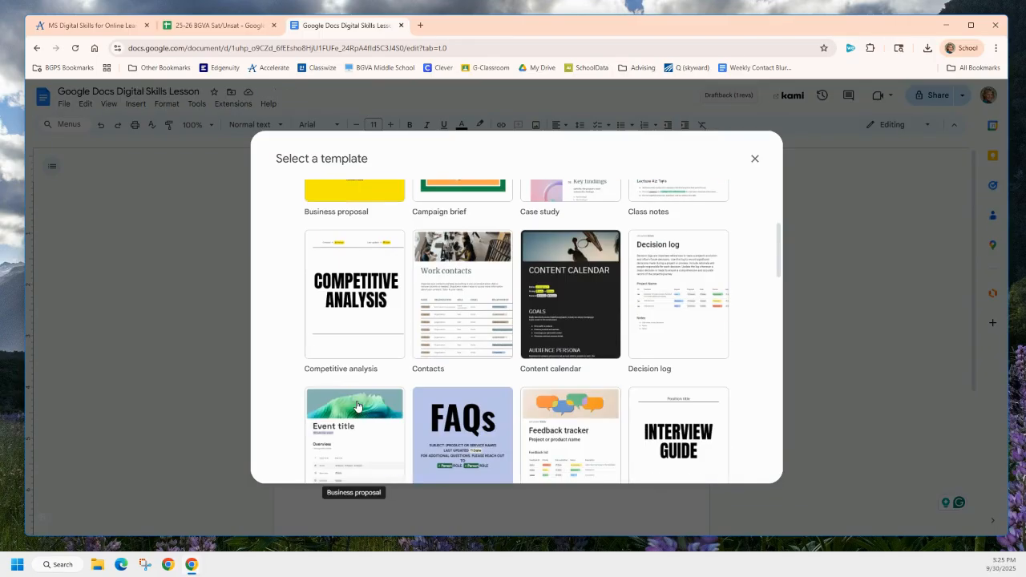
scroll(680, 397, "down", 1)
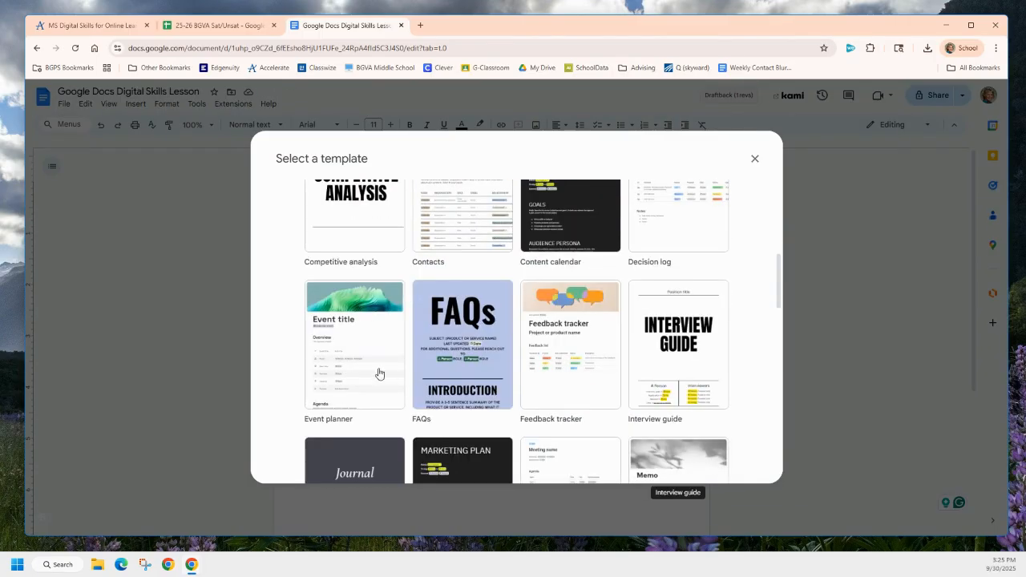
scroll(380, 385, "down", 2)
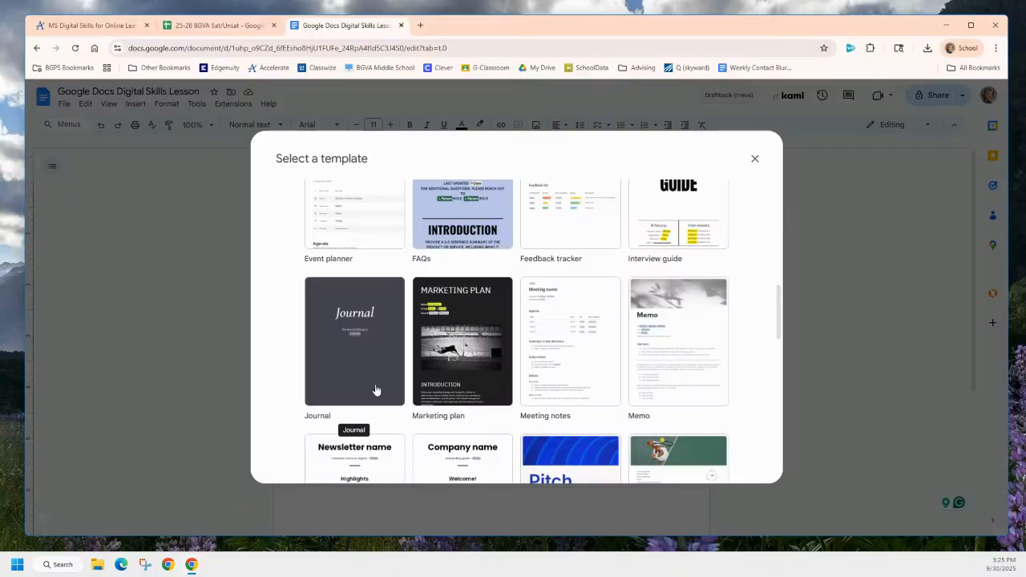
scroll(377, 385, "down", 3)
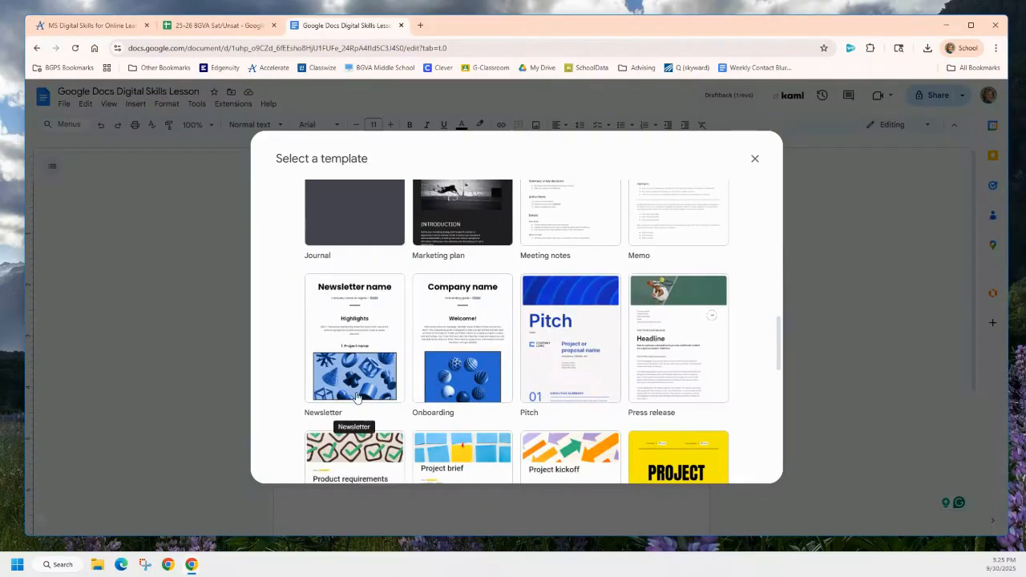
scroll(355, 401, "up", 6)
scroll(356, 395, "up", 3)
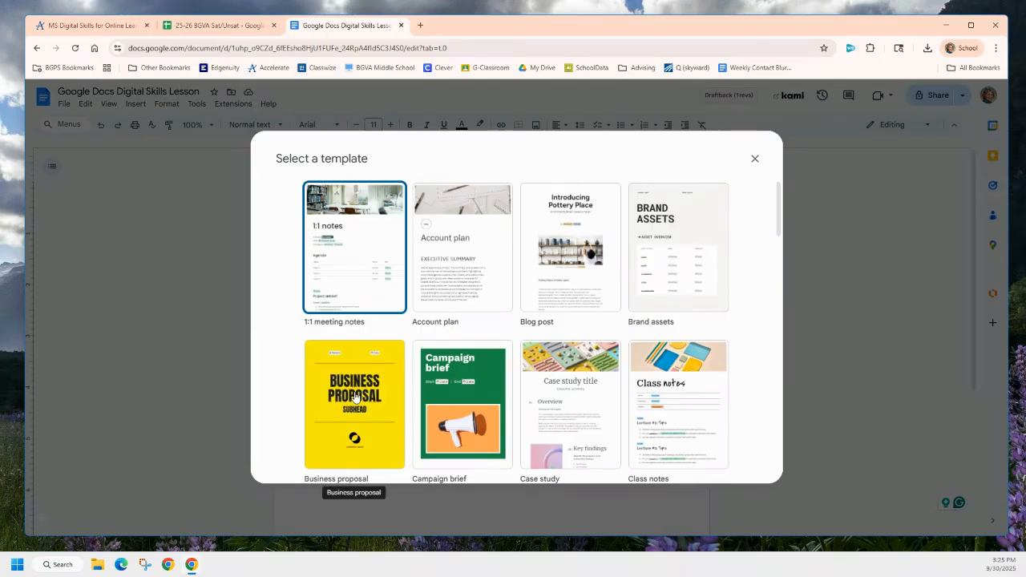
scroll(545, 356, "down", 3)
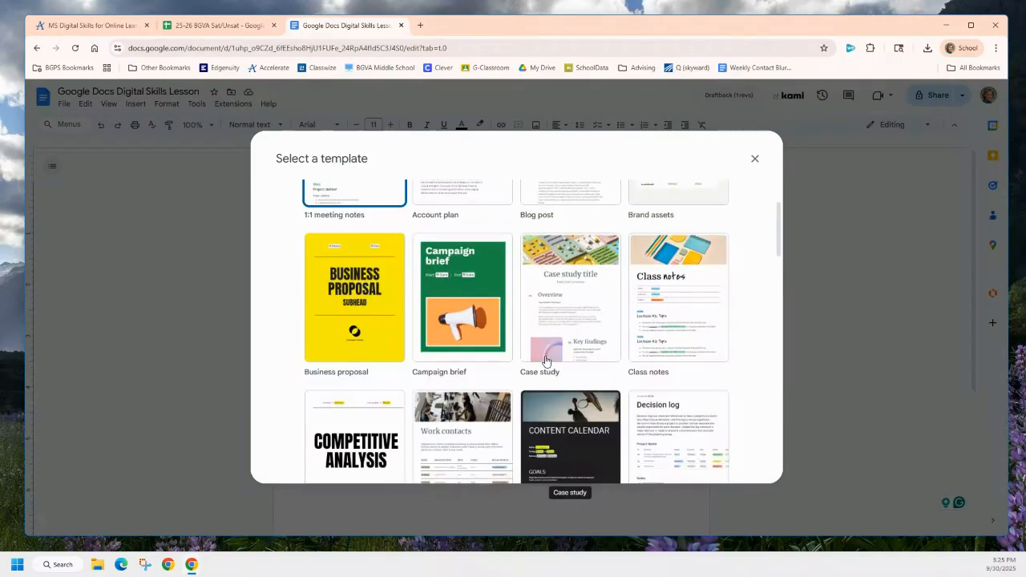
scroll(545, 361, "down", 3)
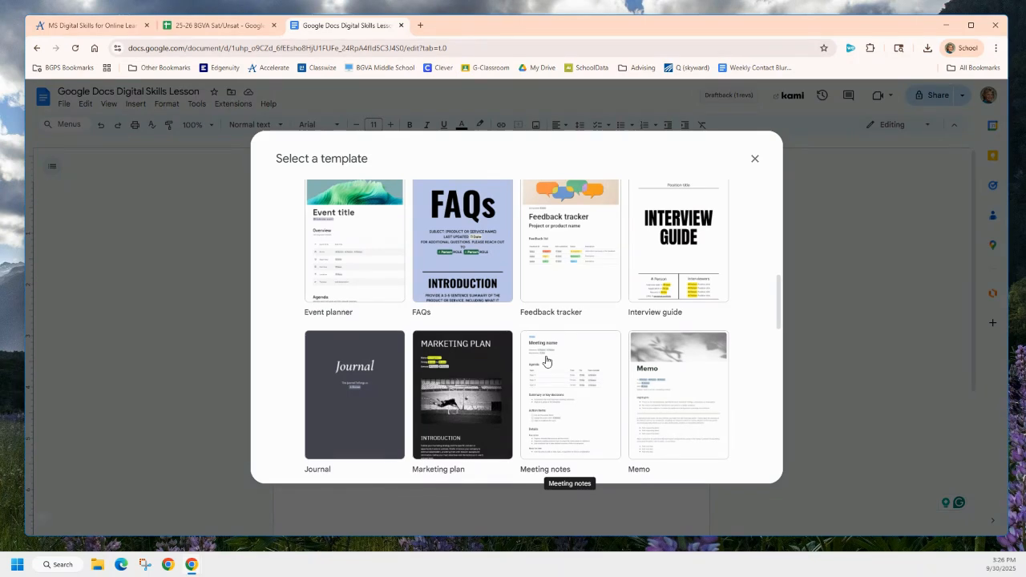
left_click(756, 161)
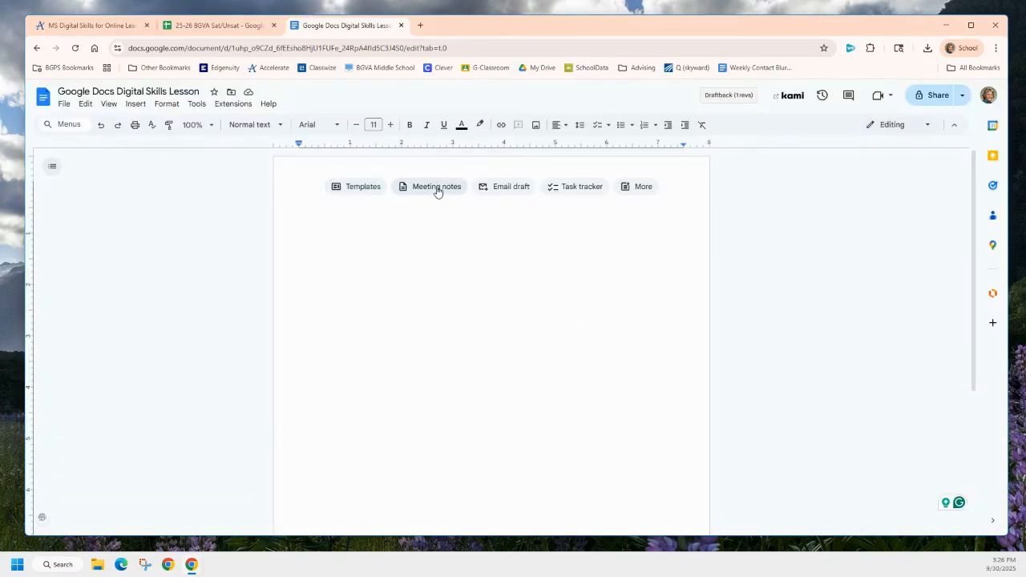
mouse_move(437, 191)
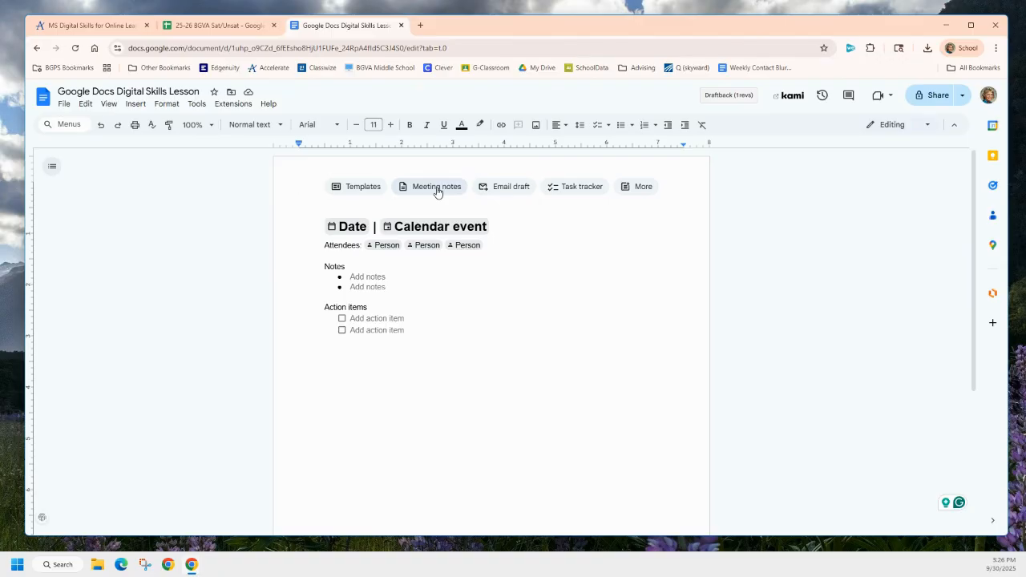
mouse_move(507, 191)
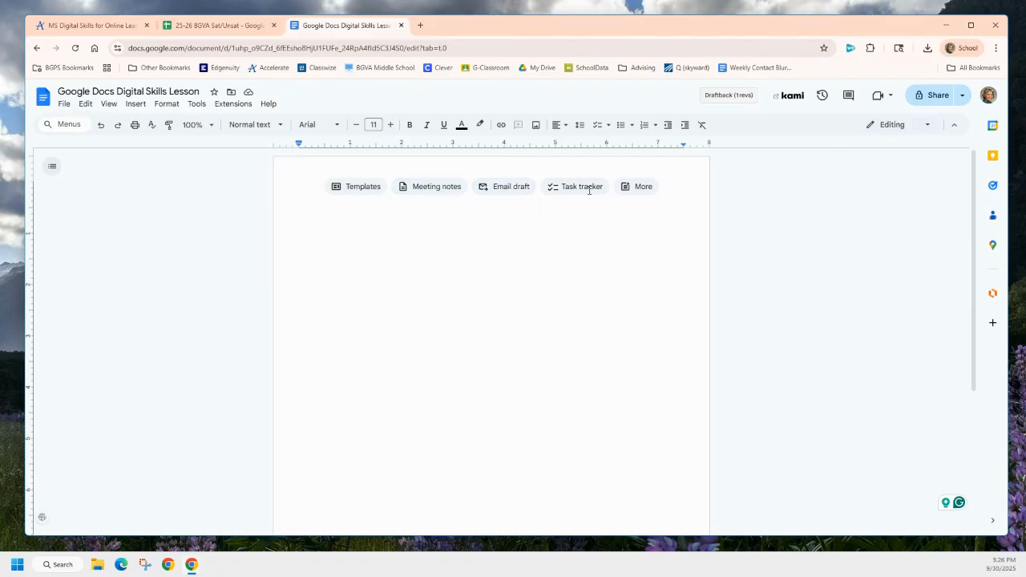
mouse_move(588, 192)
Step: Enter the text "Start Typing my document" on the first line of the page
type("Star")
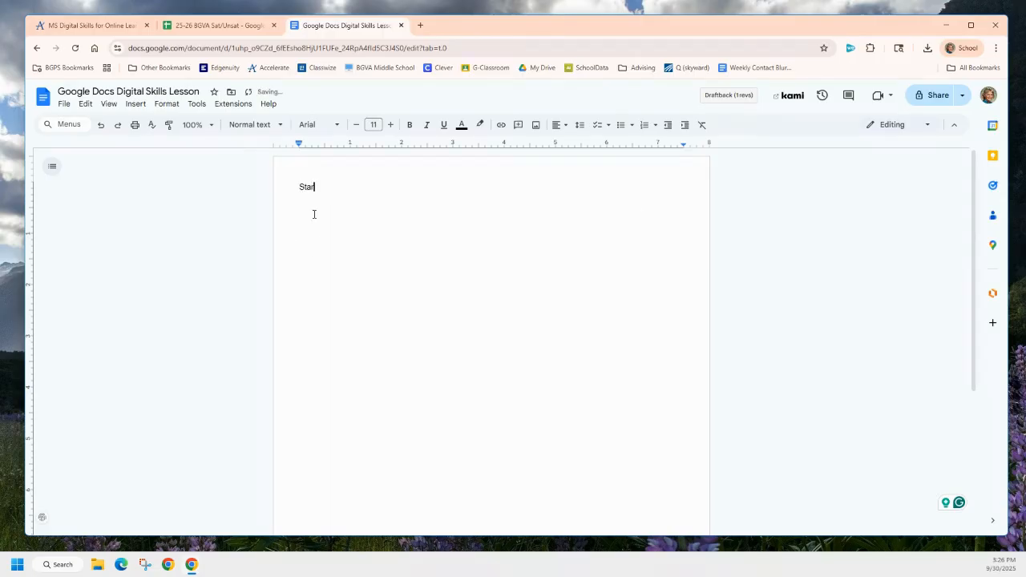
type("t Typing my document")
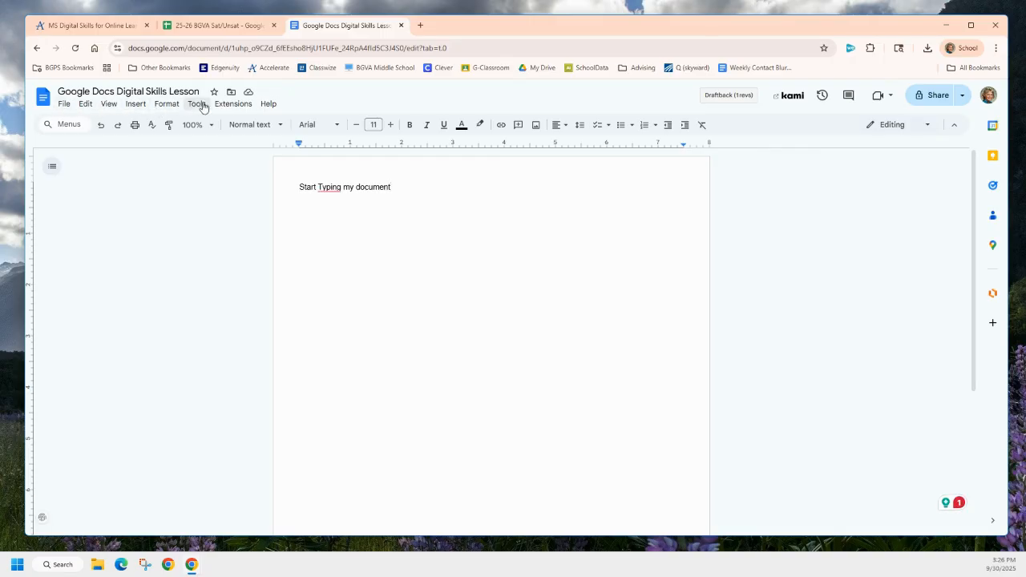
Step: Examine the document's file options, including the choices for emailing, downloading and renaming it
left_click(62, 105)
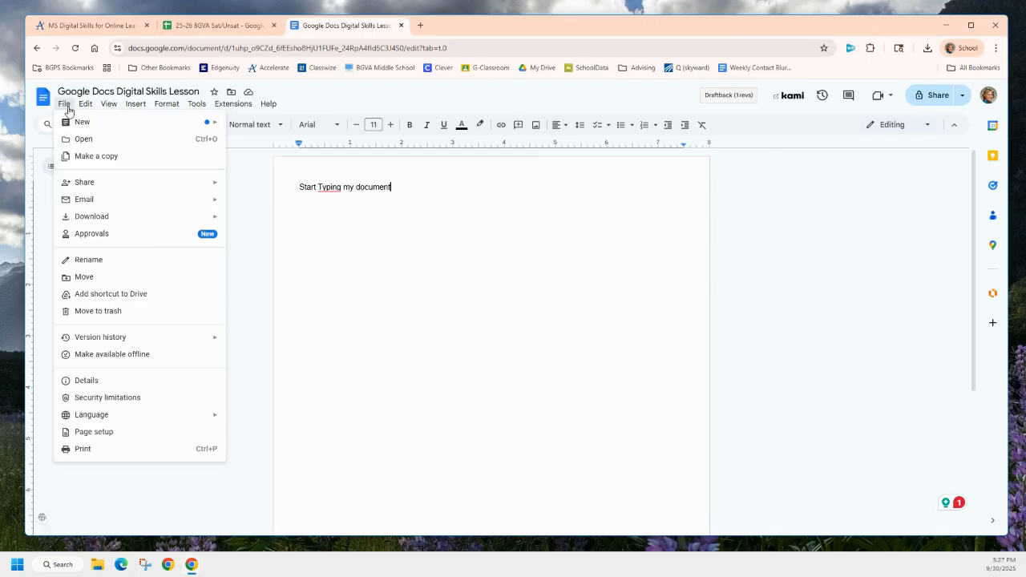
mouse_move(85, 200)
mouse_move(86, 222)
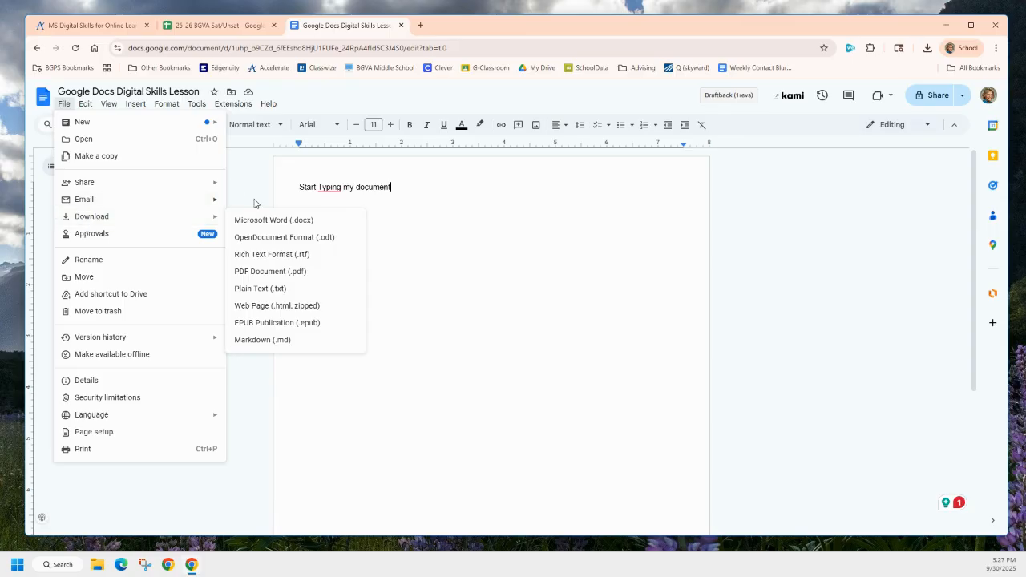
mouse_move(171, 201)
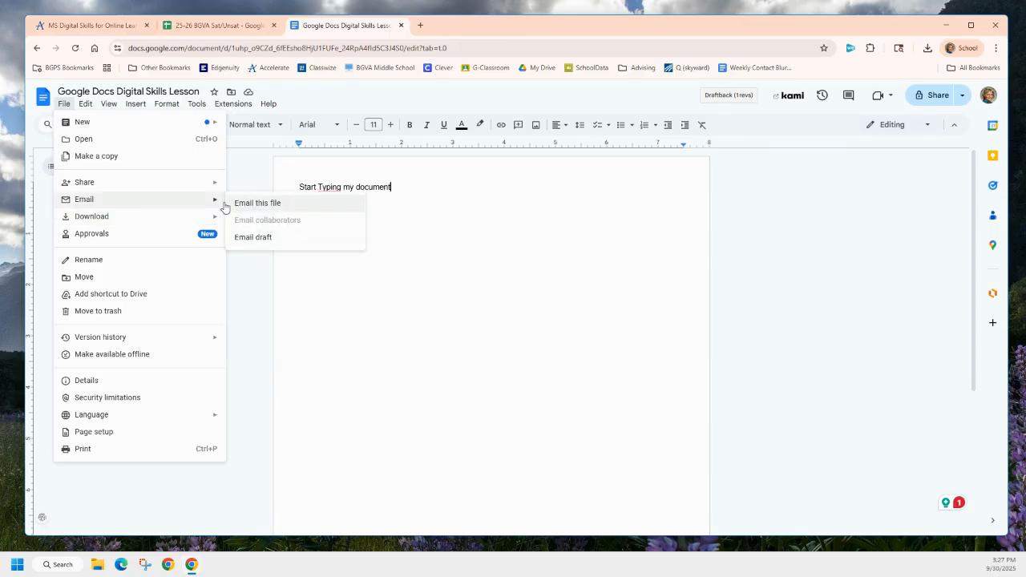
mouse_move(142, 219)
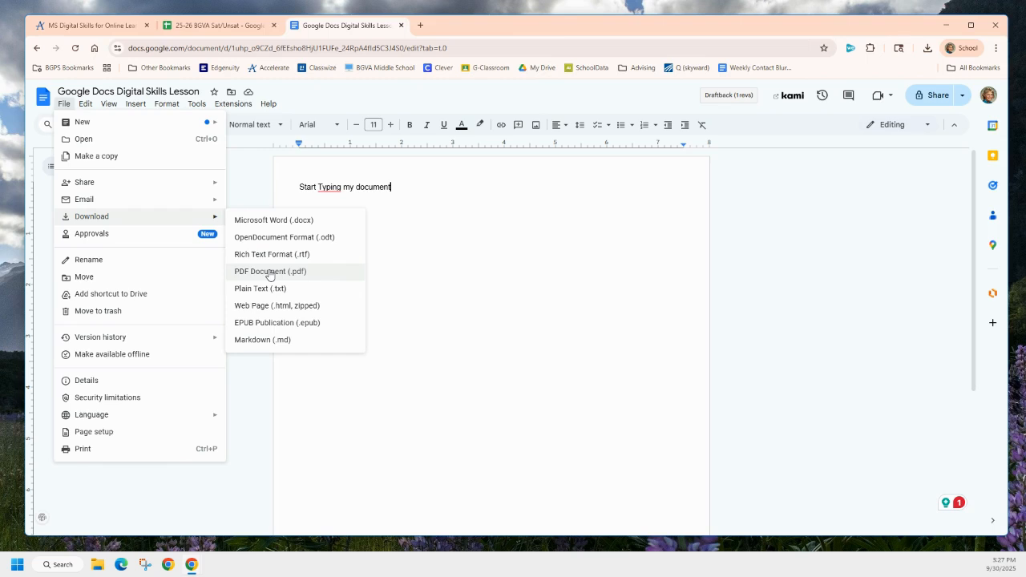
mouse_move(201, 206)
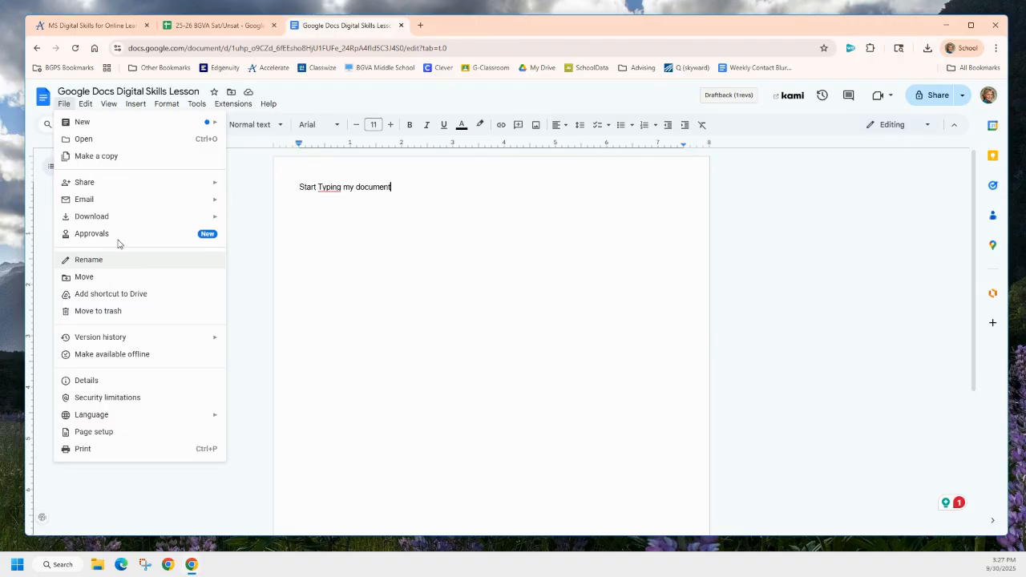
left_click(112, 90)
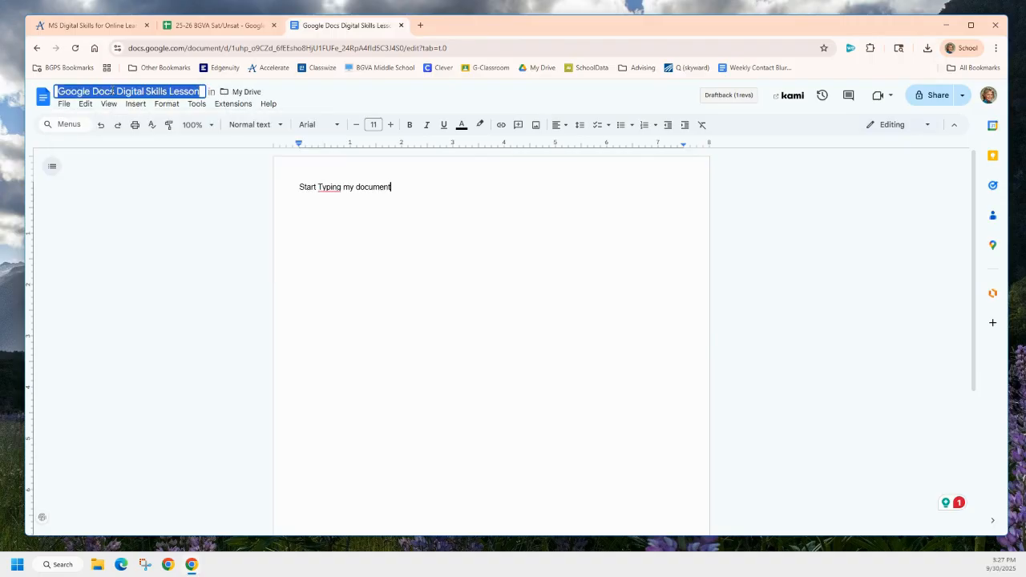
Step: Examine the portrait and landscape orientation and the margin fields in the page setup, and cancel without applying anything
left_click(64, 104)
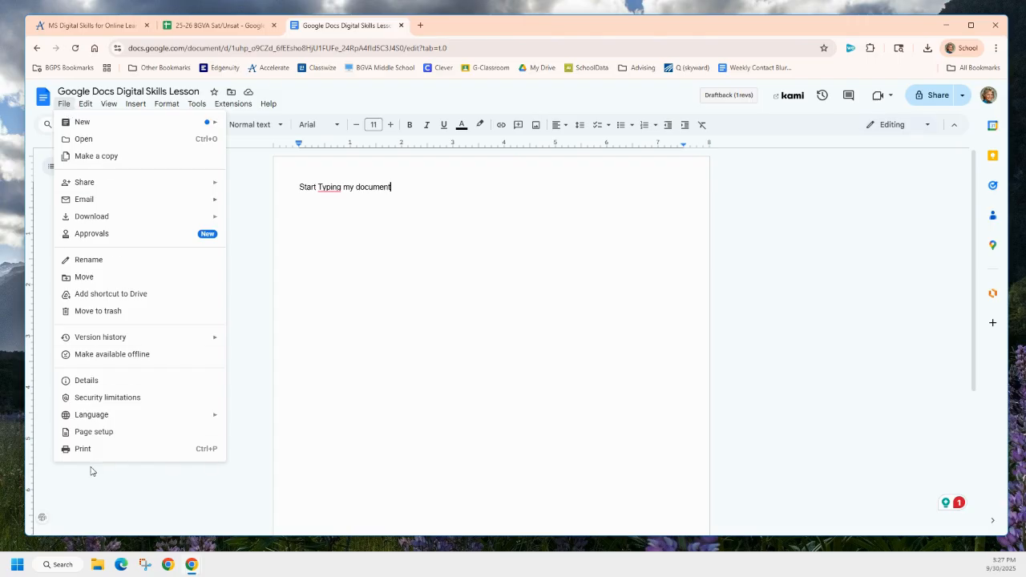
left_click(95, 432)
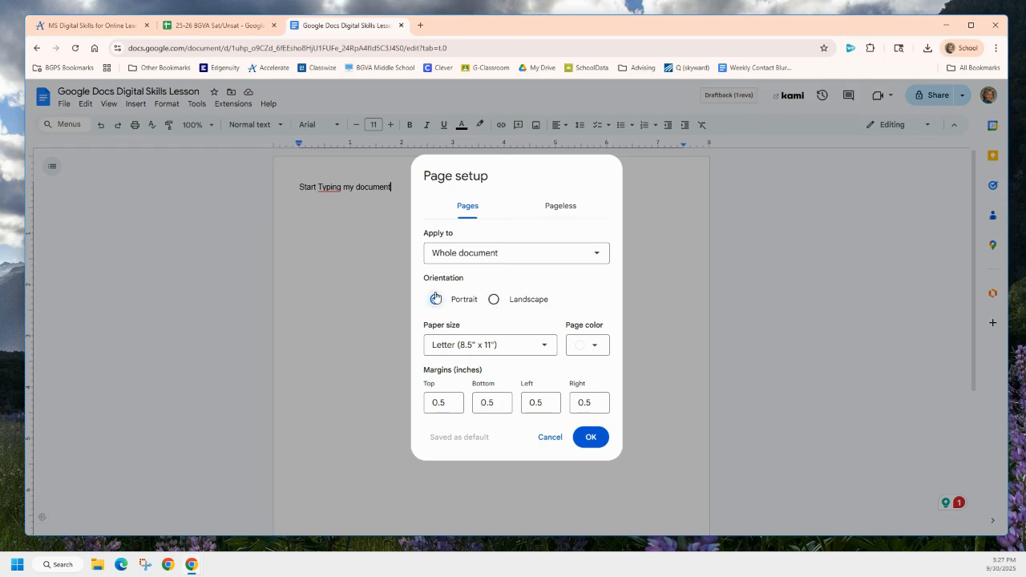
left_click(494, 300)
left_click(436, 299)
left_click(530, 406)
left_click(603, 407)
left_click(591, 404)
left_click_drag(545, 405, 442, 404)
left_click(493, 404)
left_click(545, 444)
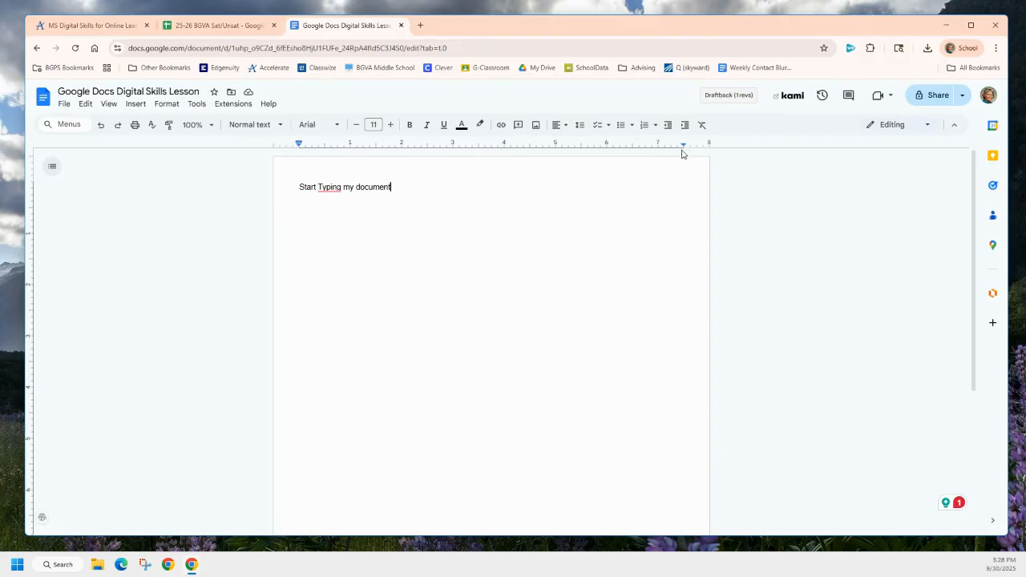
left_click(86, 105)
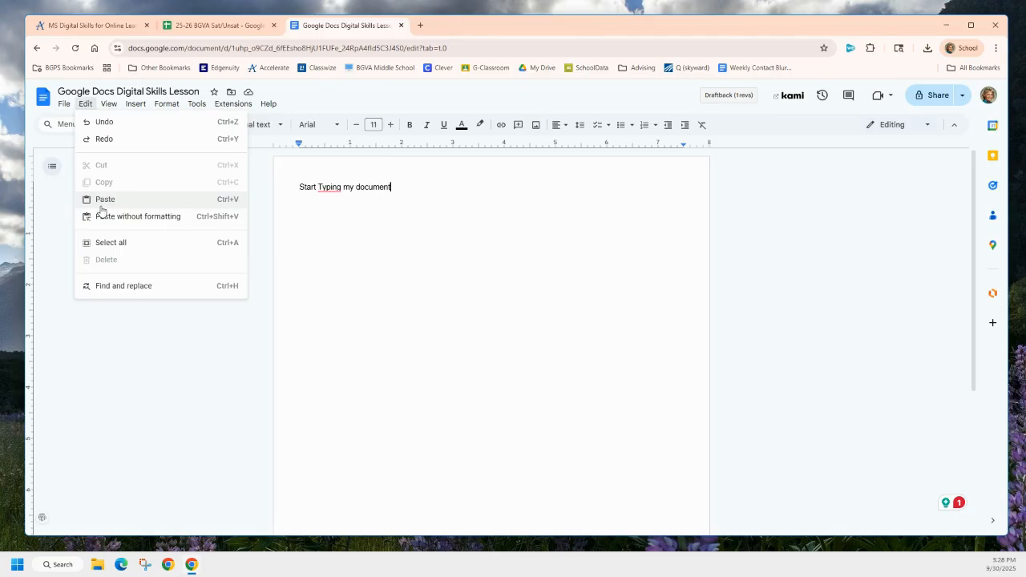
left_click(147, 360)
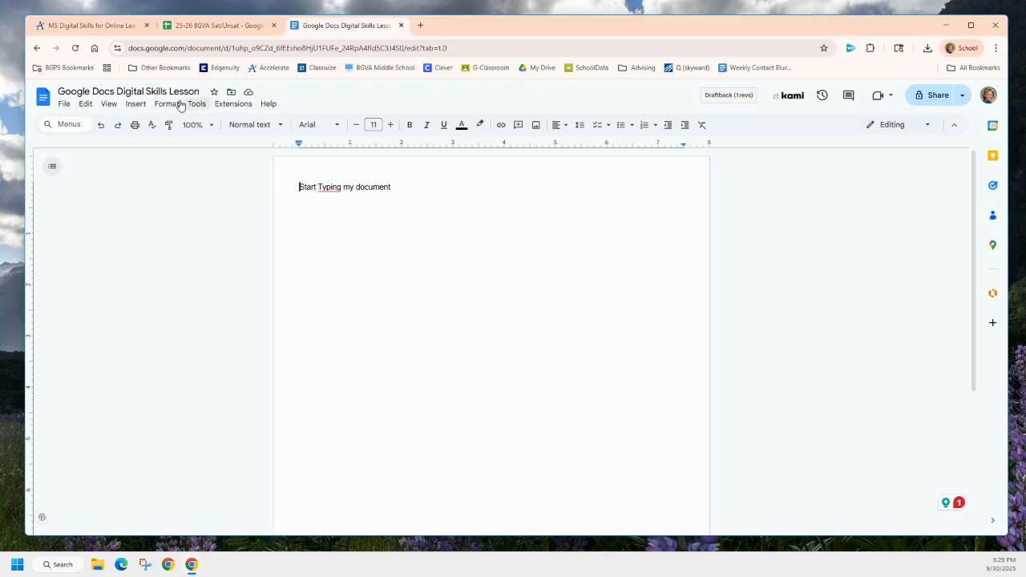
Step: Examine the document's view options and the kinds of elements that can be inserted, such as building blocks and drawings
left_click(107, 105)
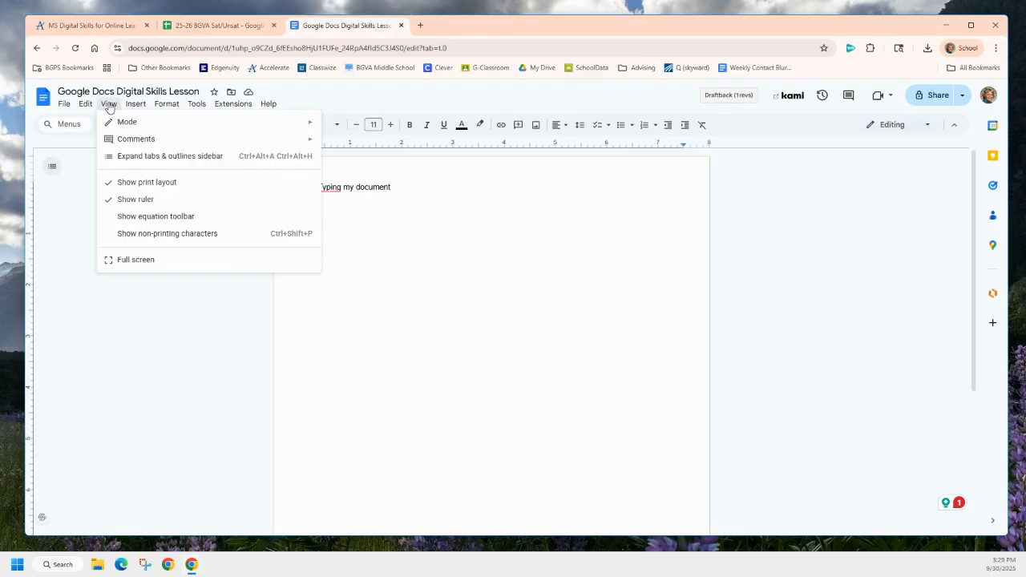
mouse_move(135, 108)
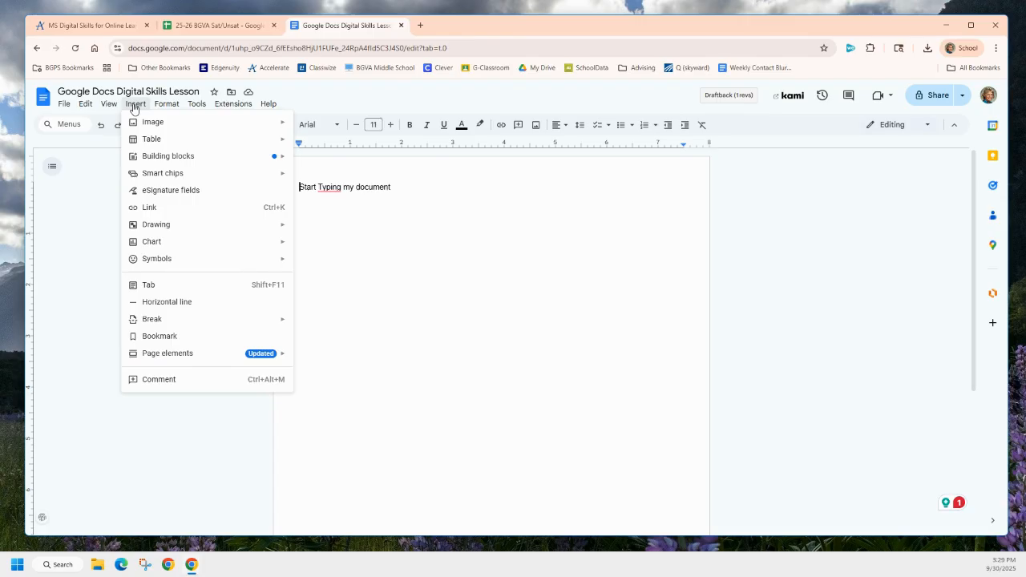
mouse_move(148, 130)
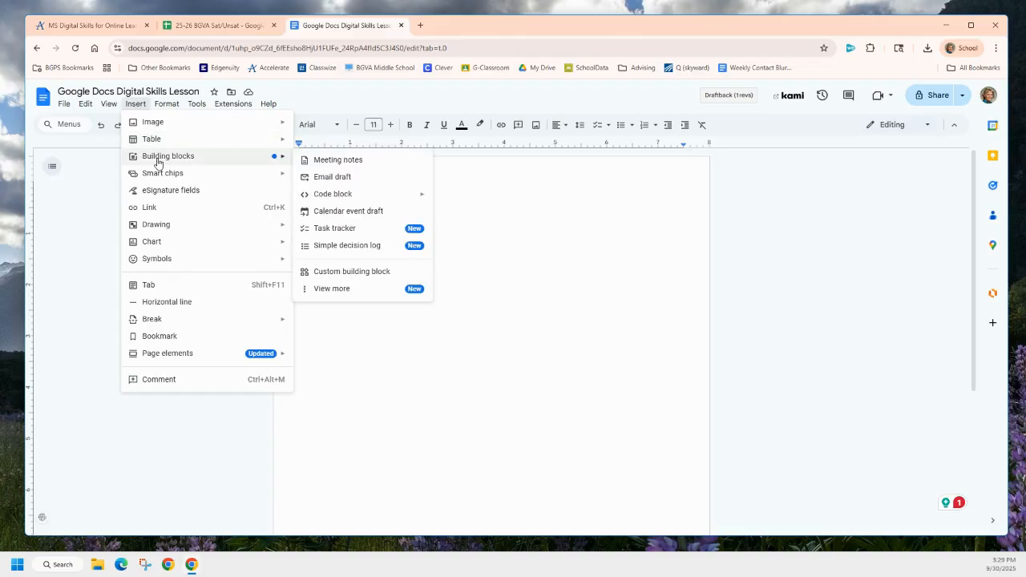
mouse_move(158, 180)
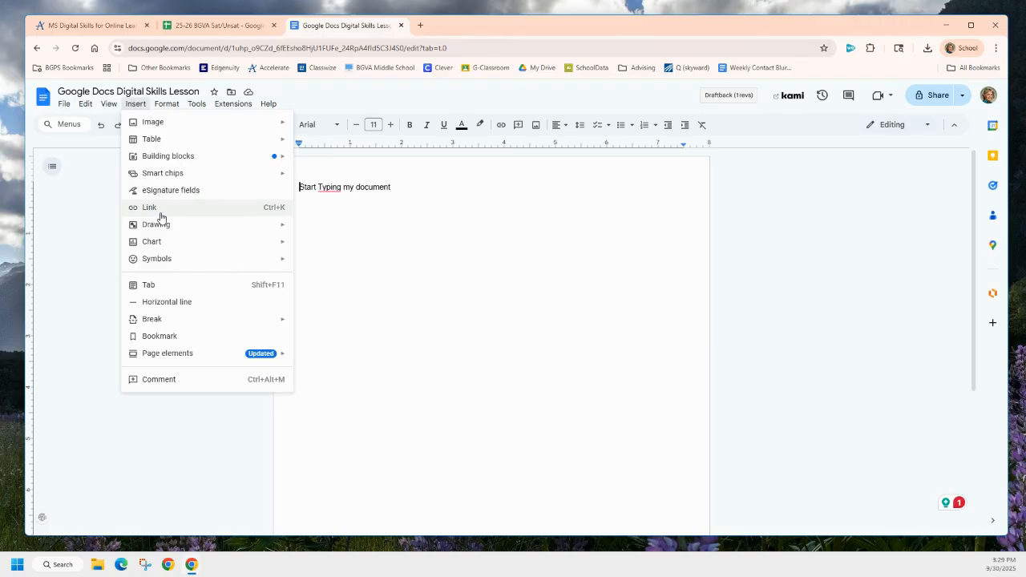
mouse_move(161, 234)
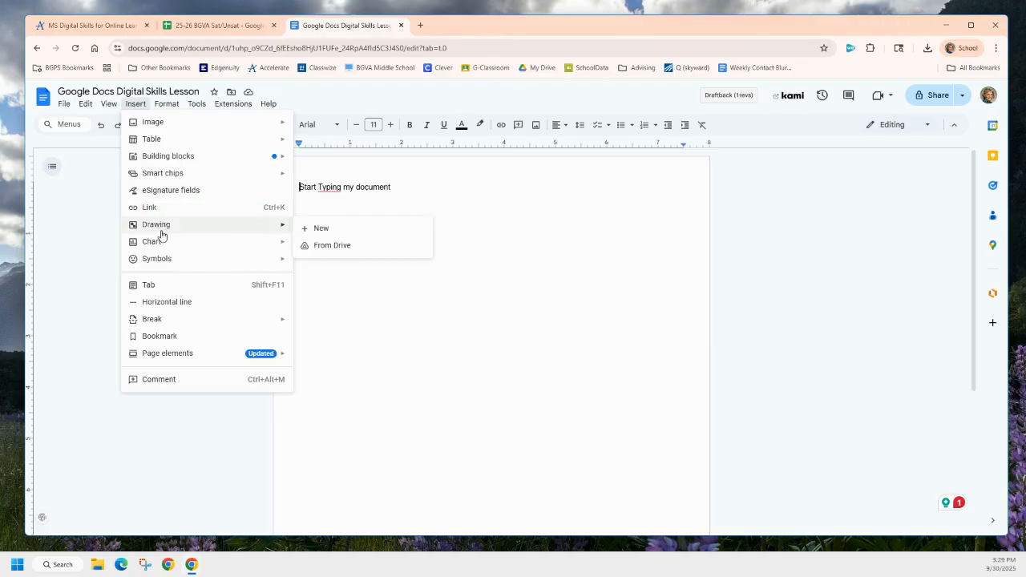
mouse_move(145, 328)
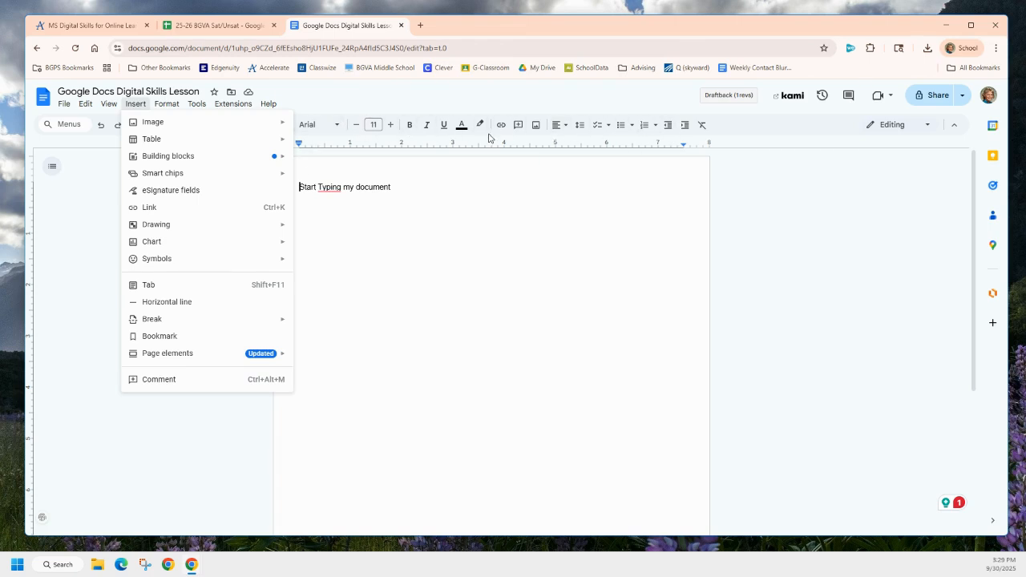
Step: Insert one horizontal line above the "Start Typing my document" text and another on a new line below it
mouse_move(163, 358)
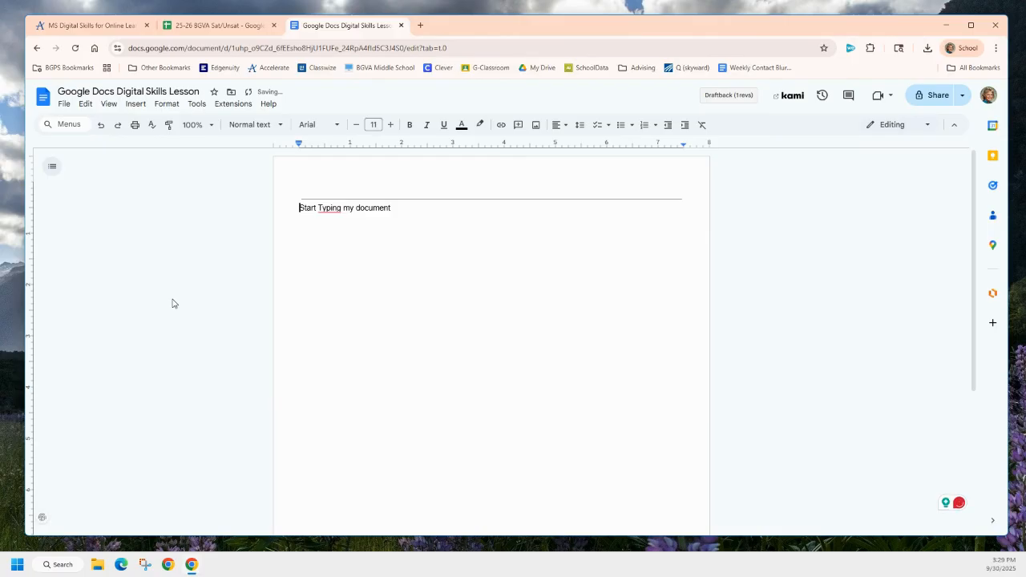
left_click(409, 209)
key("Return")
left_click(86, 104)
left_click(134, 105)
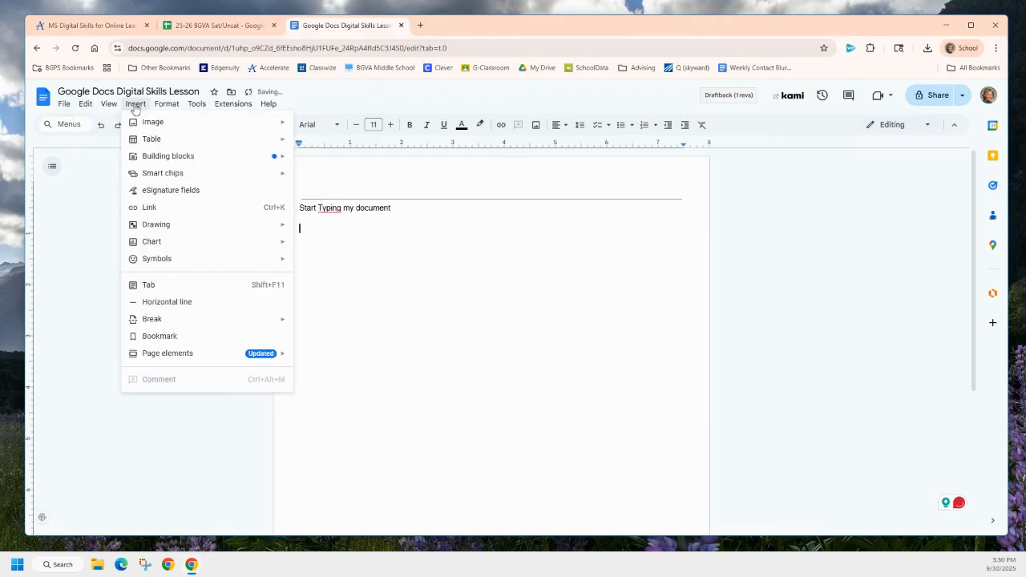
left_click(148, 300)
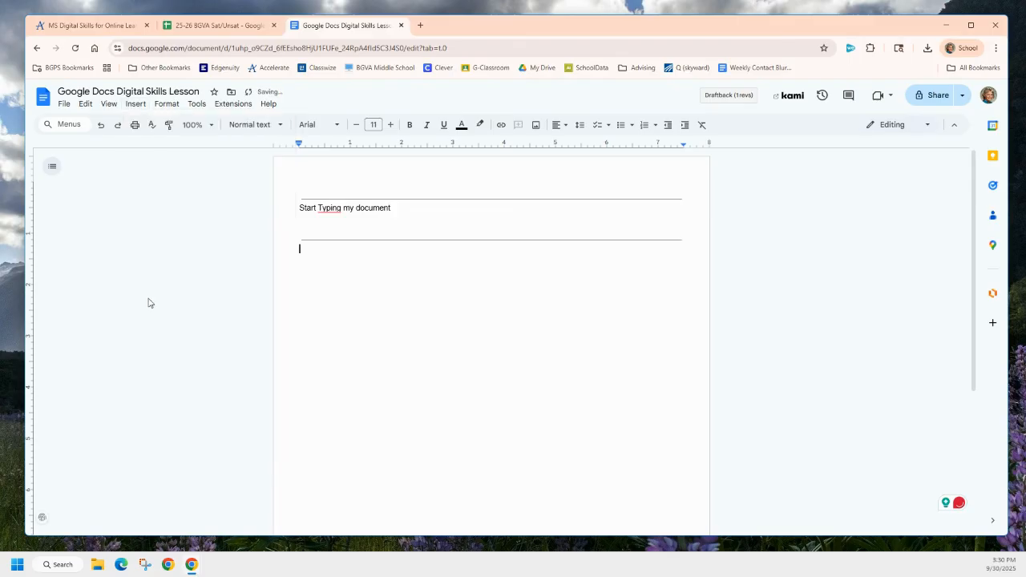
Step: Insert the image purriodictable.png from the computer's Desktop folder below the second horizontal line
left_click(136, 104)
mouse_move(143, 129)
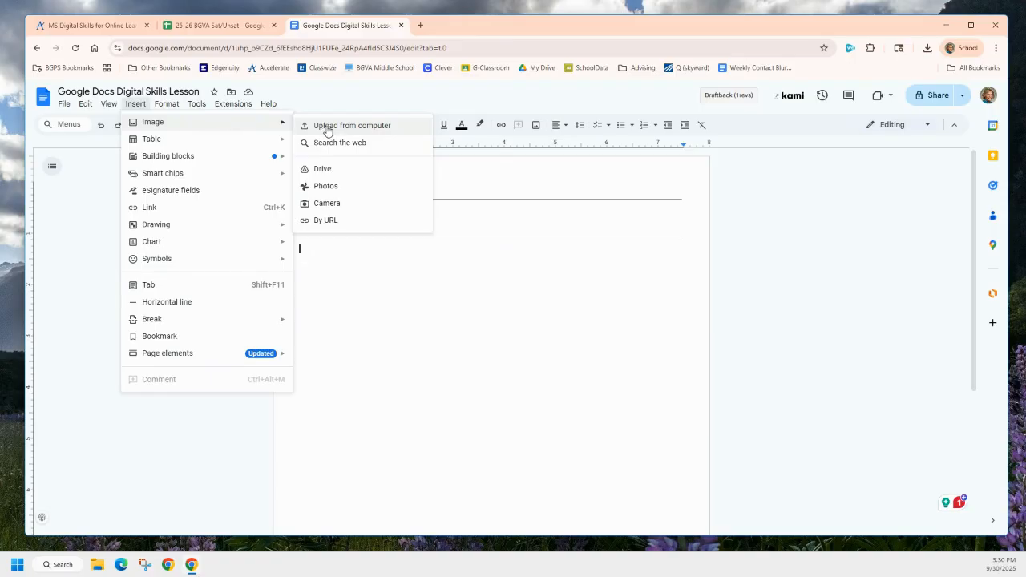
left_click(328, 126)
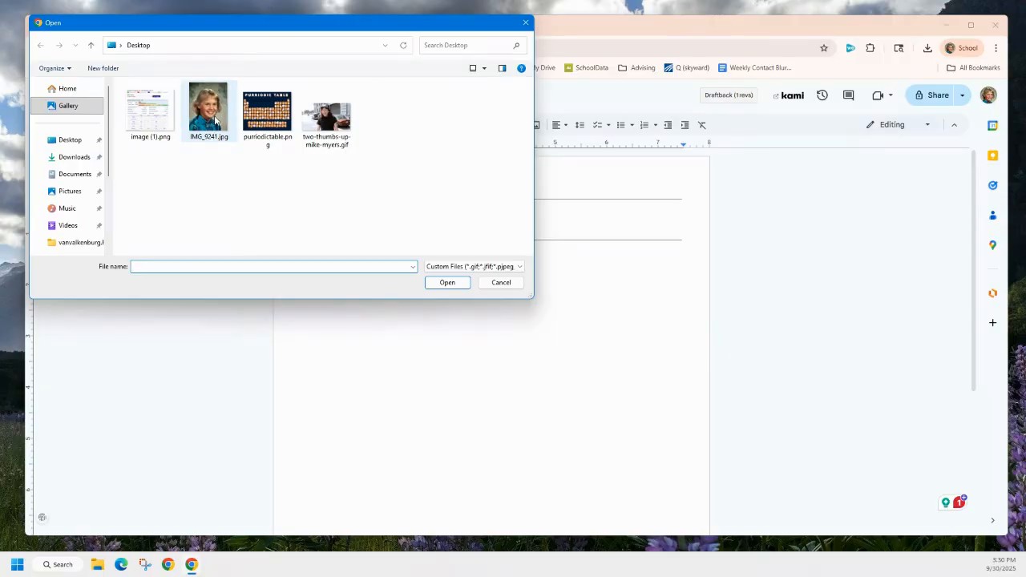
left_click(279, 118)
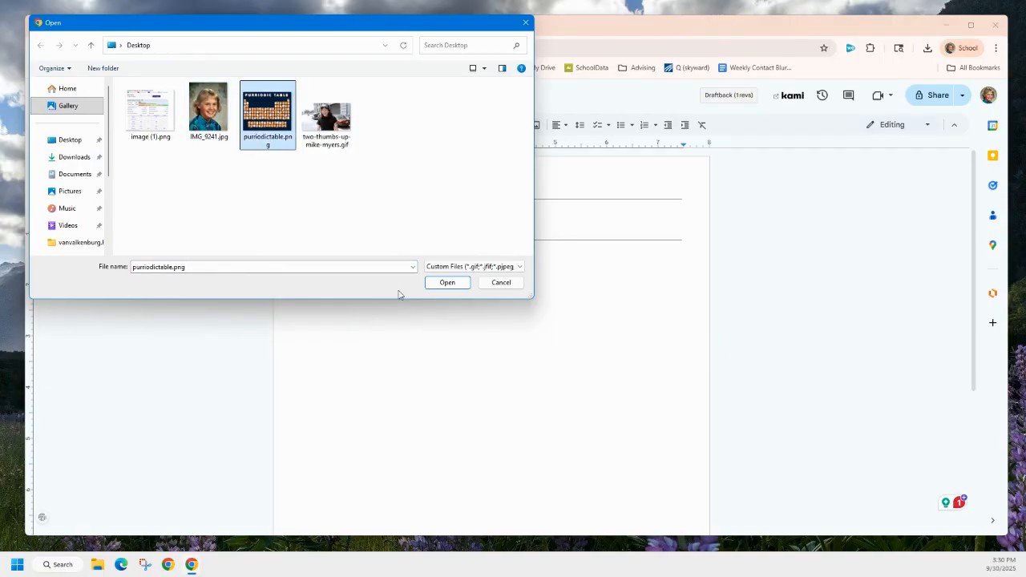
left_click(456, 286)
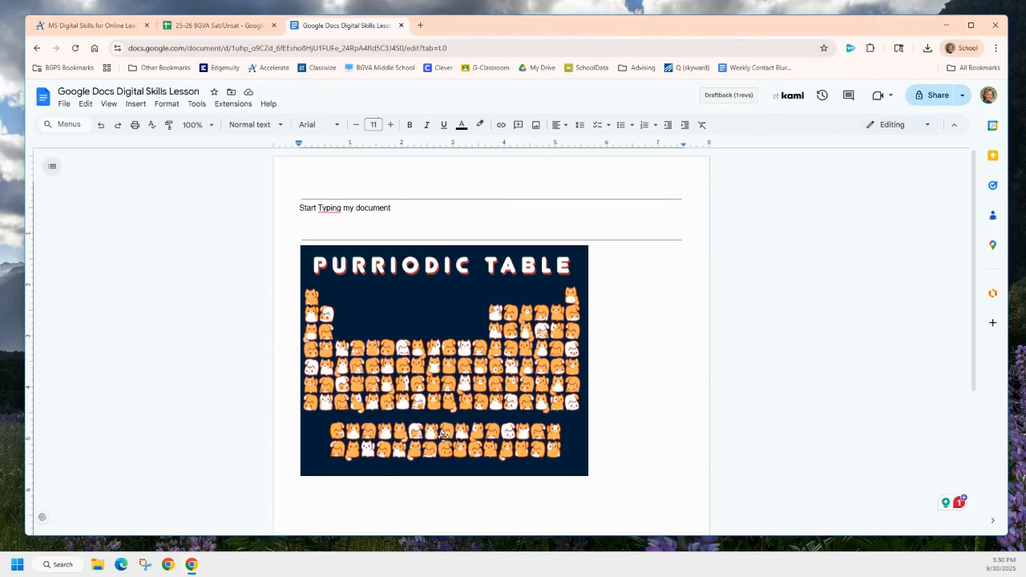
Step: Shrink the Purriodic Table image proportionally to about 2.5 inches wide
left_click(579, 472)
left_click_drag(590, 477, 408, 331)
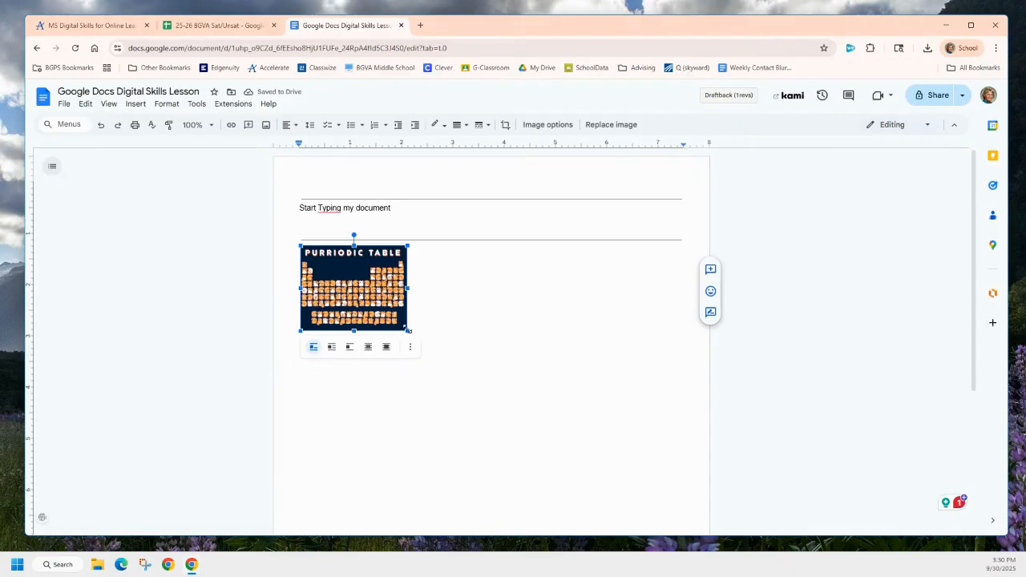
left_click_drag(408, 330, 429, 348)
Step: Stretch only the width of the Purriodic Table image out to the right margin, and undo the stretch
left_click_drag(401, 298, 683, 293)
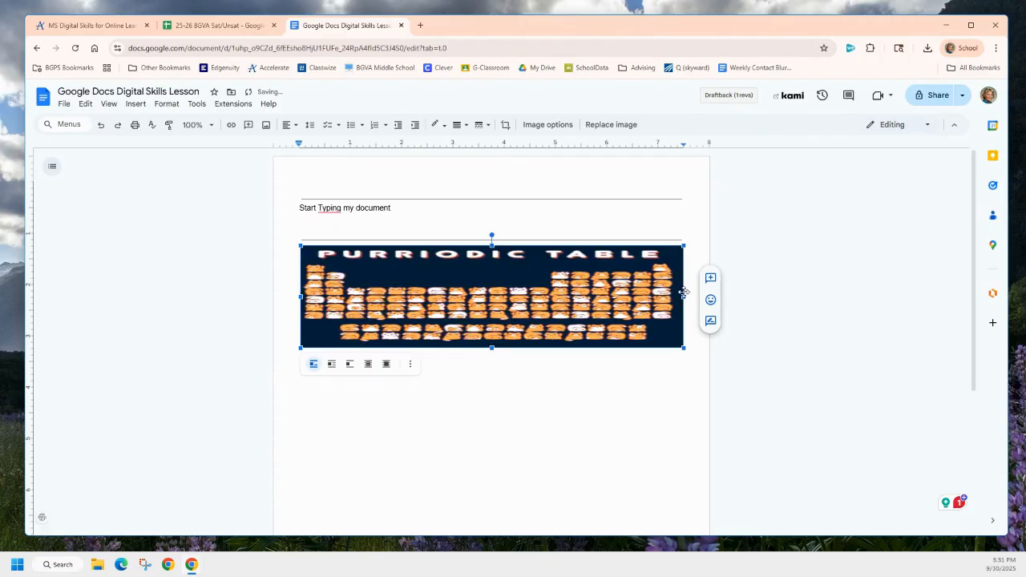
left_click(100, 127)
left_click(100, 127)
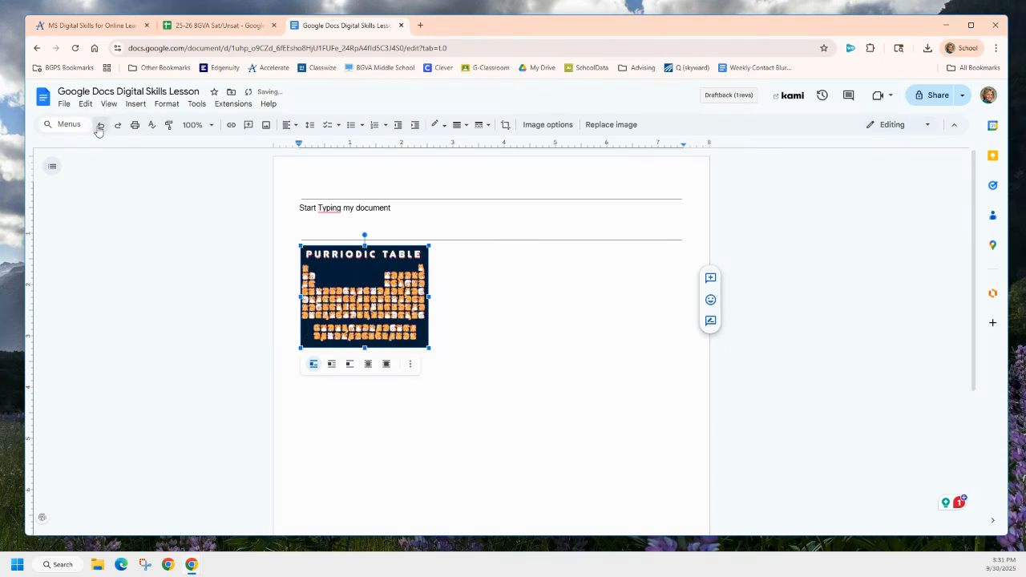
Step: Place the cursor after the Purriodic Table image and search the web for "giraffe" images to insert
left_click(136, 105)
left_click(461, 312)
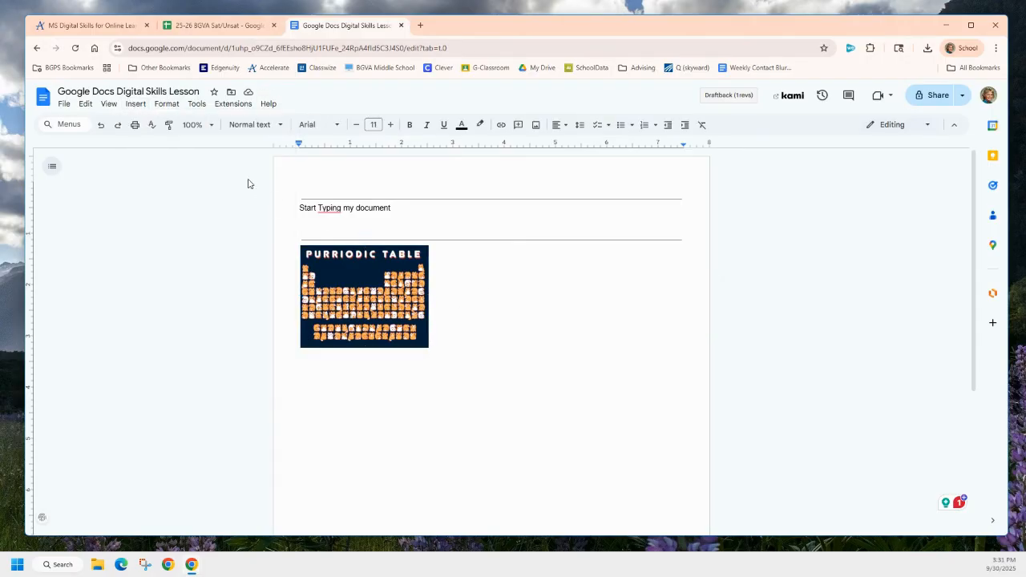
left_click(135, 105)
mouse_move(145, 125)
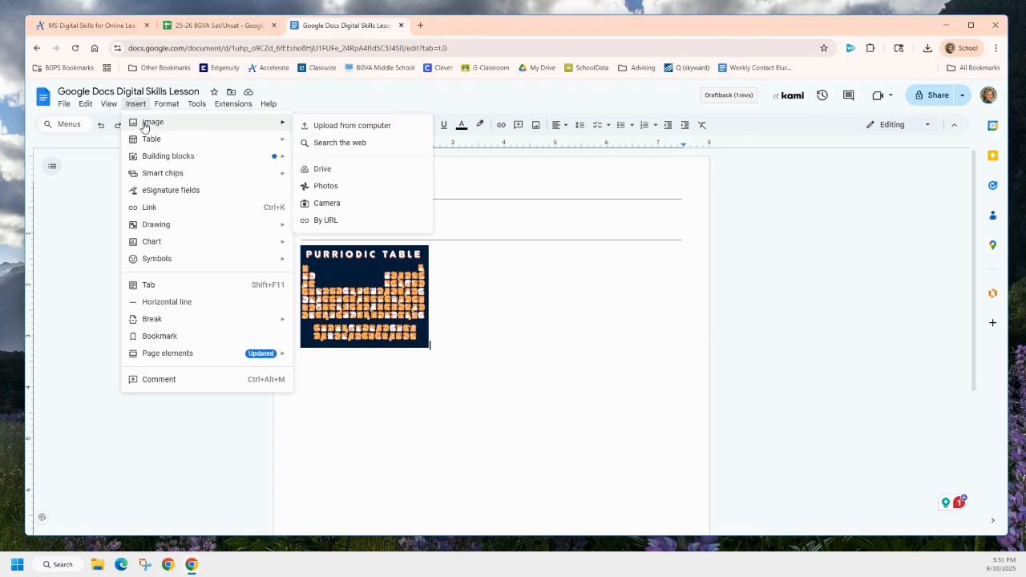
left_click(320, 143)
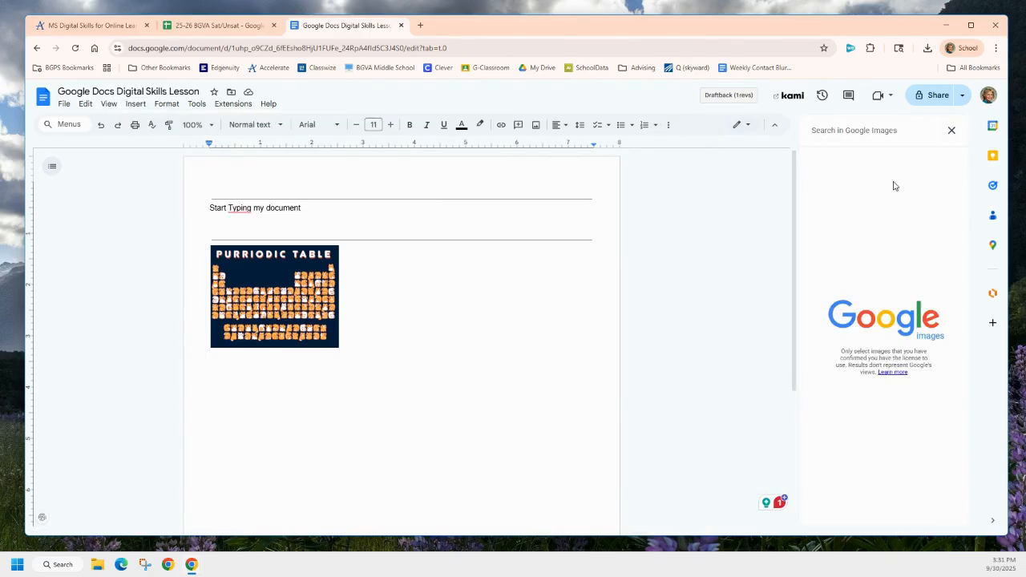
type("giraffe")
key("Return")
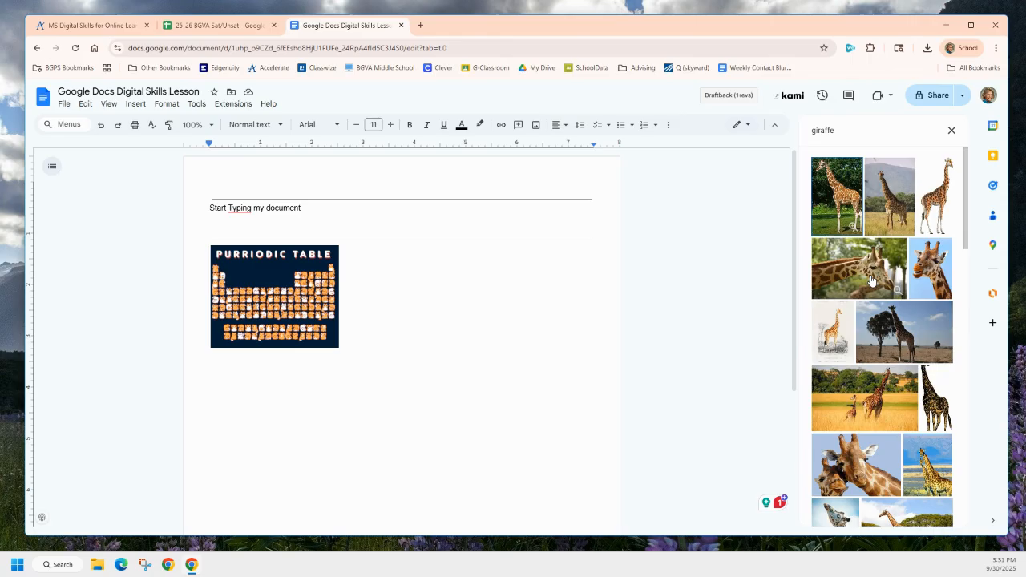
Step: Insert two giraffe pictures from the results: the pair of giraffes and the single giraffe head against blue sky
left_click(862, 473)
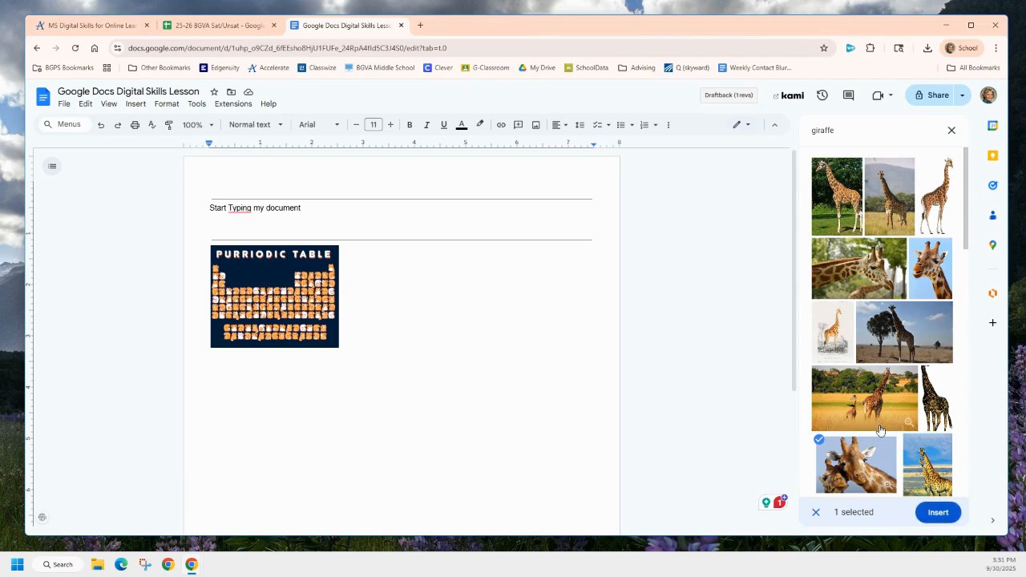
left_click(932, 275)
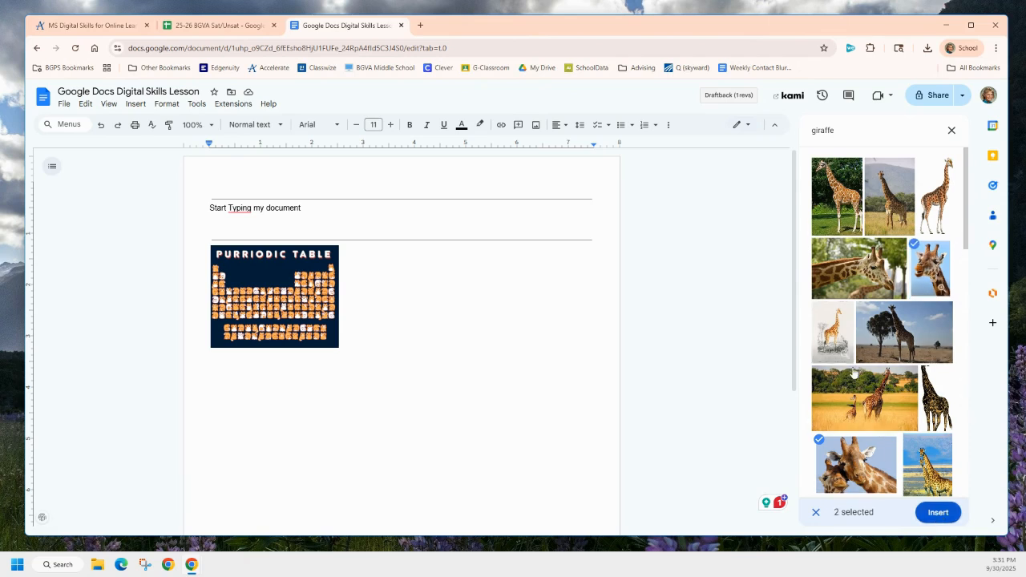
left_click(939, 515)
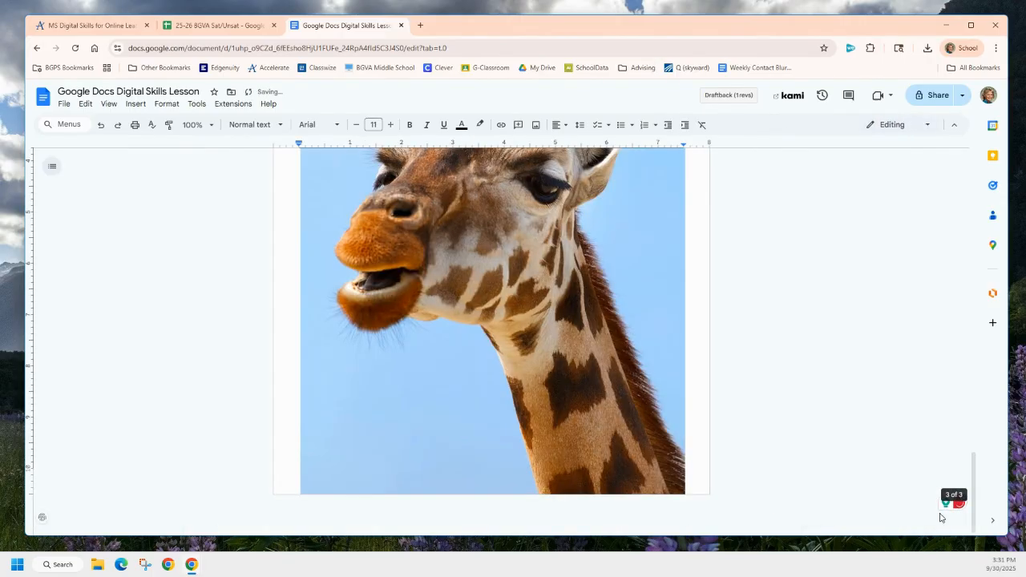
Step: Shrink the picture of the two giraffes to about 2.4 inches wide to fit beside the Purriodic Table image
scroll(574, 429, "up", 10)
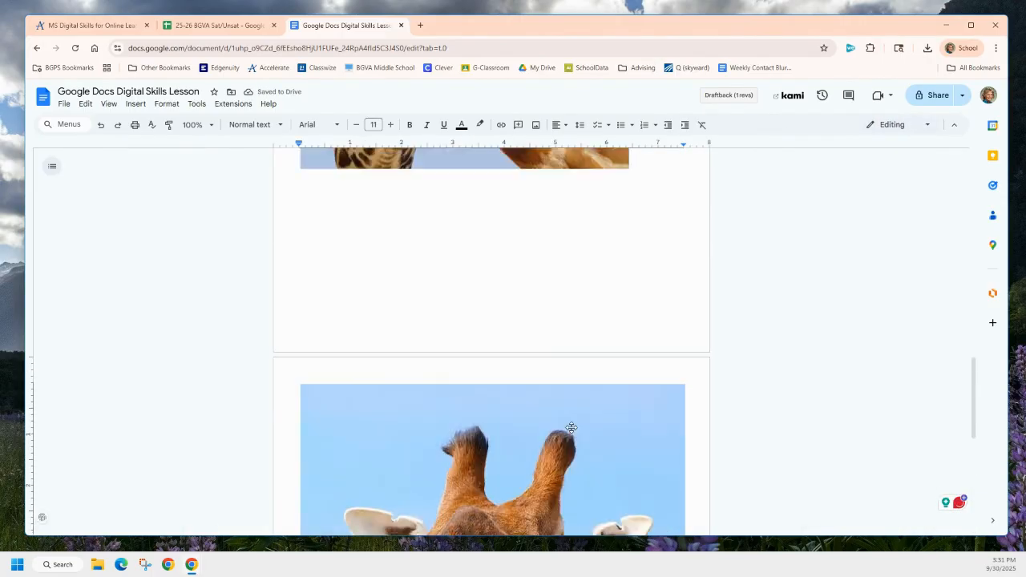
scroll(566, 424, "down", 2)
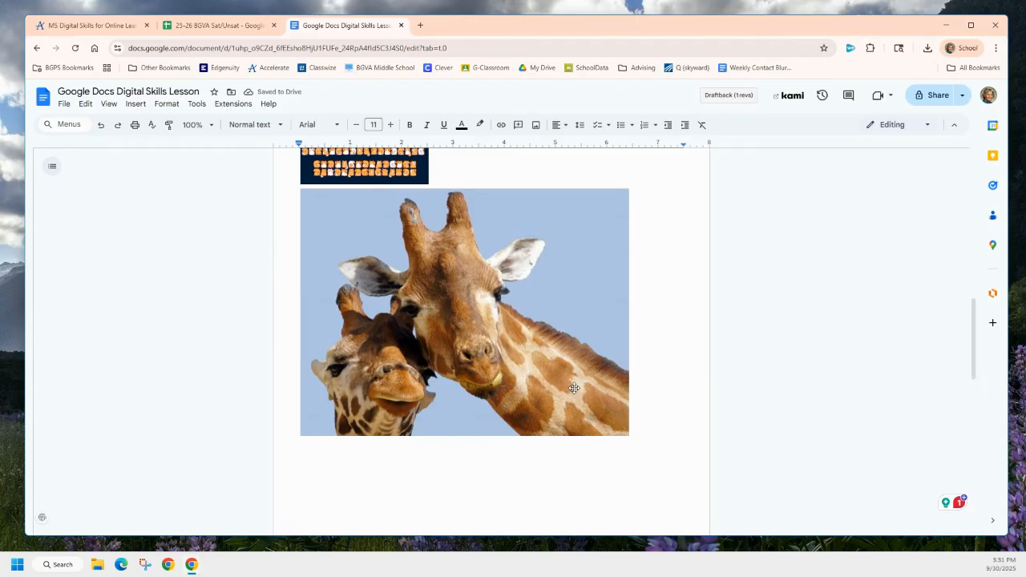
left_click(575, 390)
left_click_drag(630, 436, 420, 282)
Step: Shrink the single-giraffe picture to about 1.5 inches wide so that it fits in the same row as the other images
scroll(456, 352, "down", 5)
left_click(470, 451)
scroll(554, 445, "down", 4)
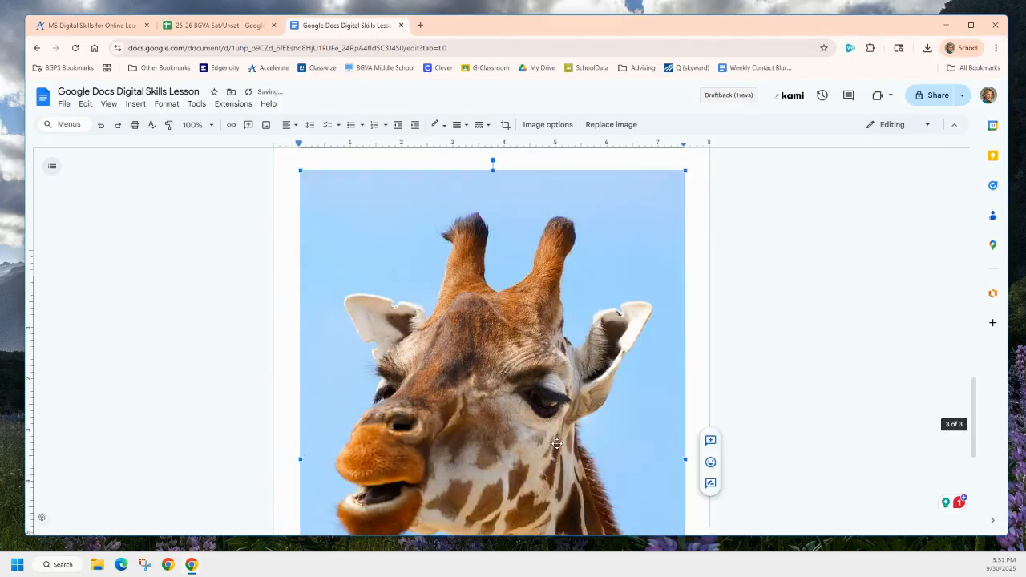
left_click_drag(685, 533, 423, 183)
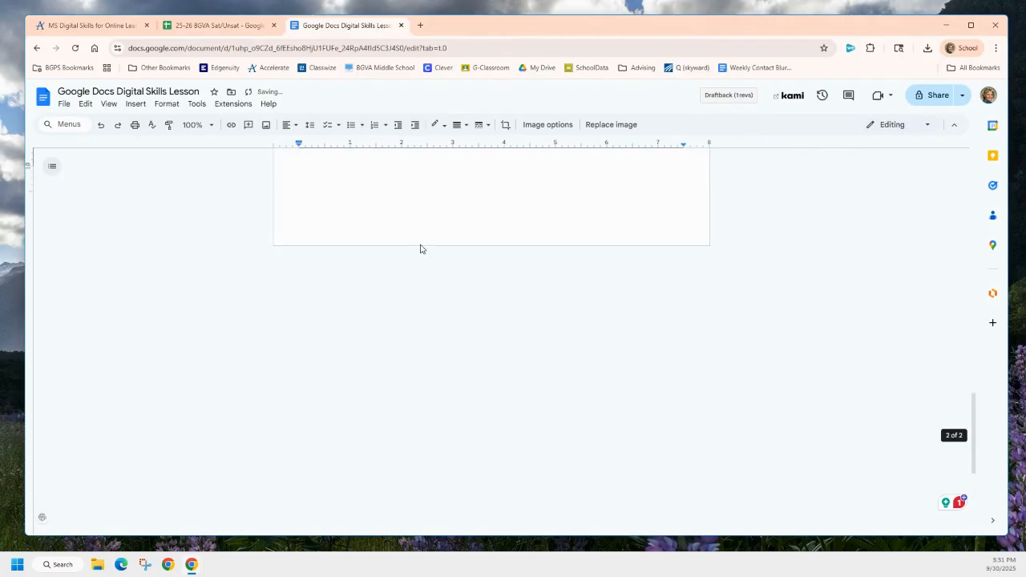
left_click_drag(450, 358, 372, 252)
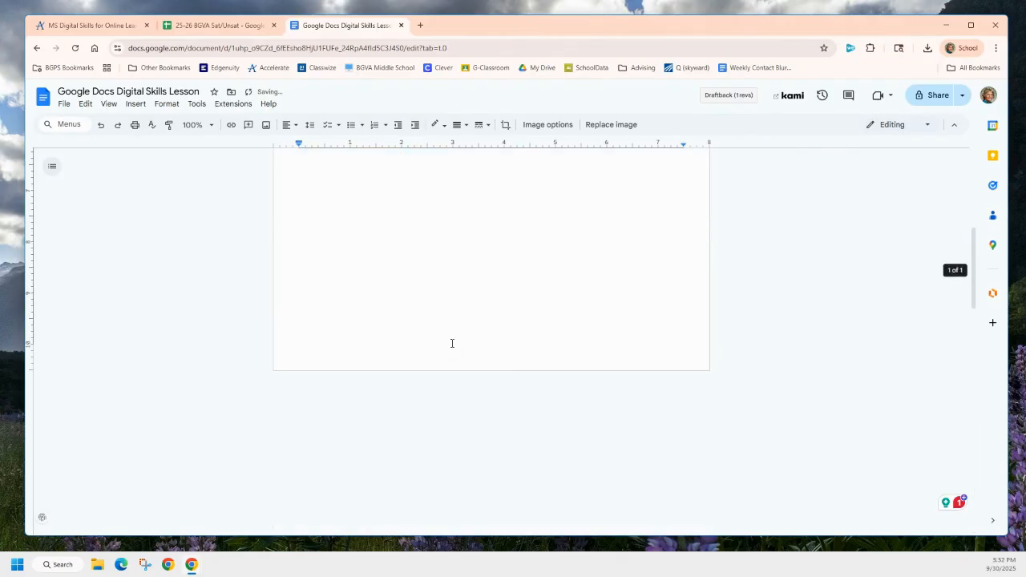
Step: Insert a table with three columns and two rows on a new line below the images
left_click(134, 104)
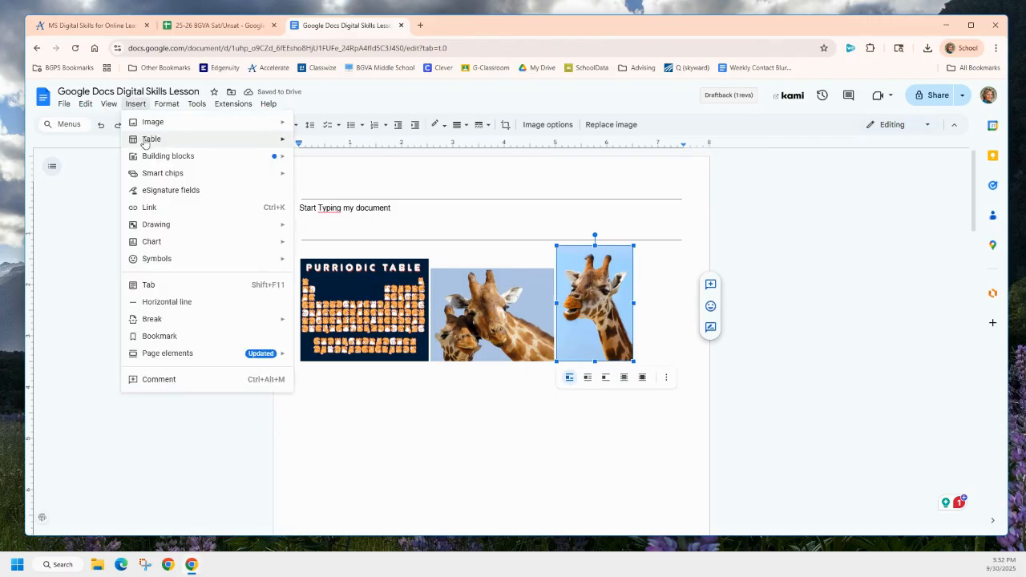
mouse_move(160, 141)
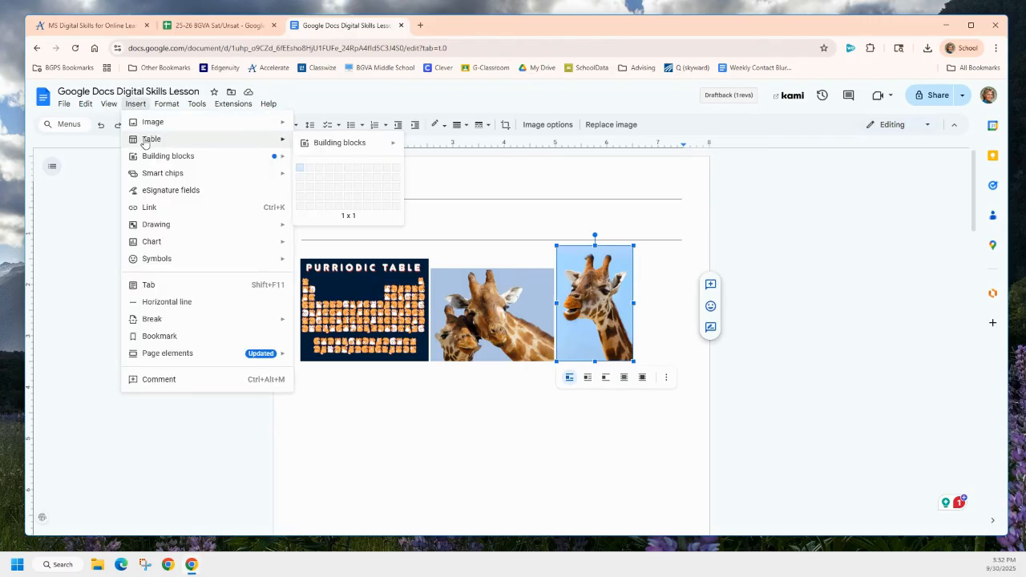
left_click(667, 335)
key("Return")
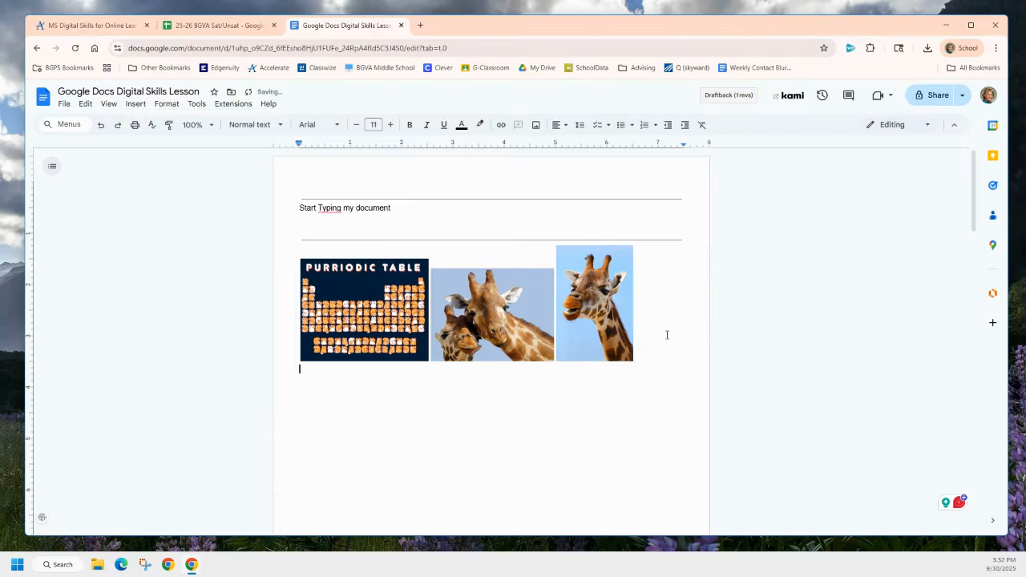
left_click(136, 104)
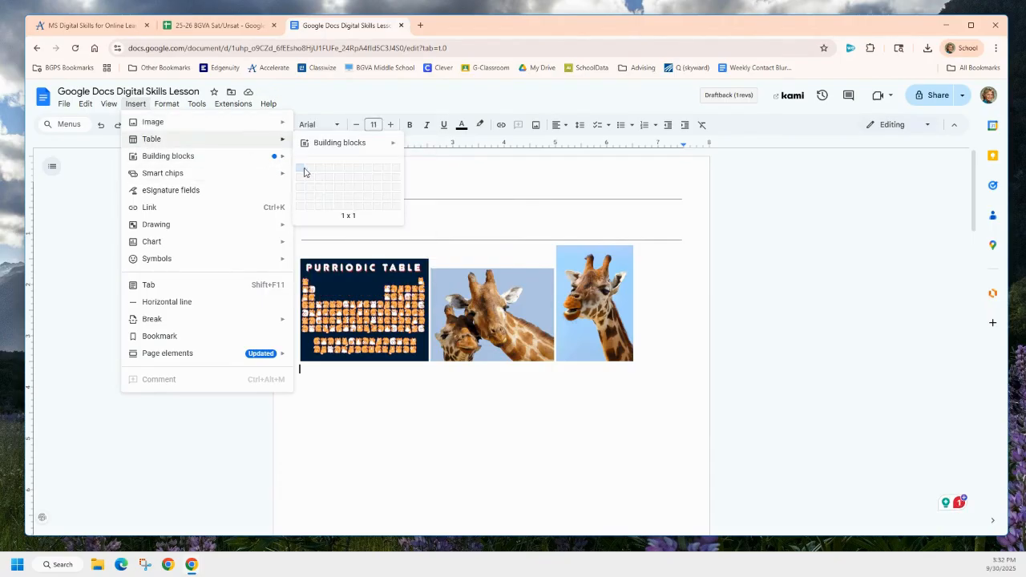
left_click(320, 181)
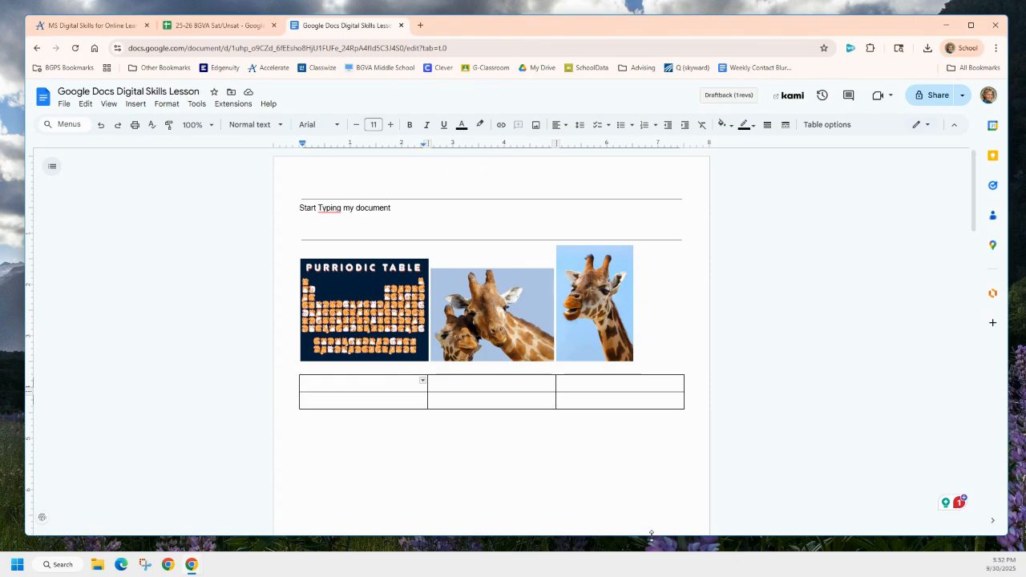
Step: Fill the table's first row with the headings "oranges", "Both" and "Apples"
type("oranges")
key("Tab")
type("Both")
key("Tab")
type("Ap")
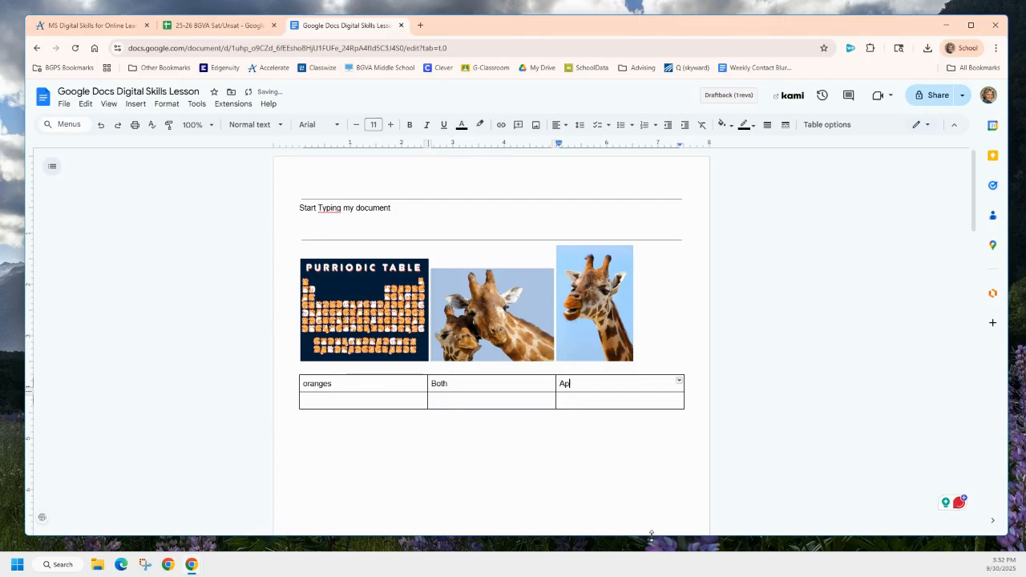
type("ples")
Step: Capitalize the first letter of the first table heading so that it reads "Oranges"
left_click(296, 383)
key("Delete")
type("O")
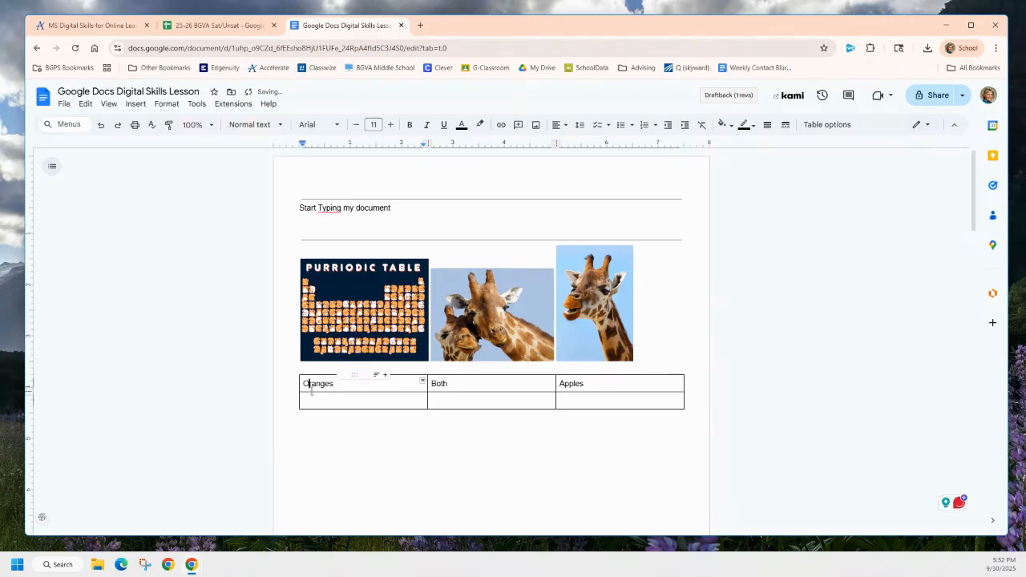
Step: Fill the cell below the "Oranges" heading with the word "Type" on three separate lines
left_click(307, 399)
type("type")
key("Return")
type("type")
key("Return")
type("type")
key("Return")
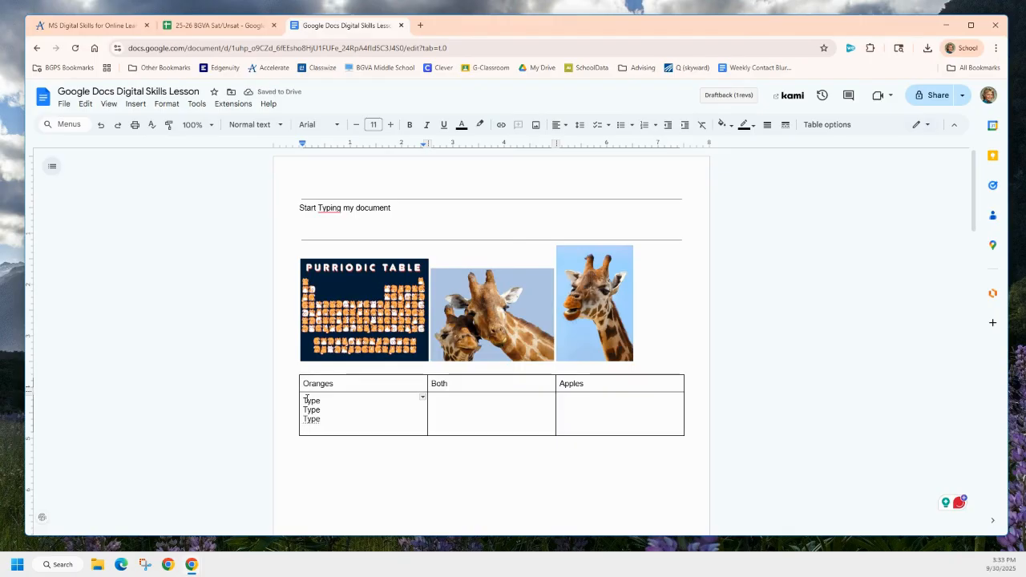
Step: Insert a new table row below the row containing the "Type" lines
right_click(351, 421)
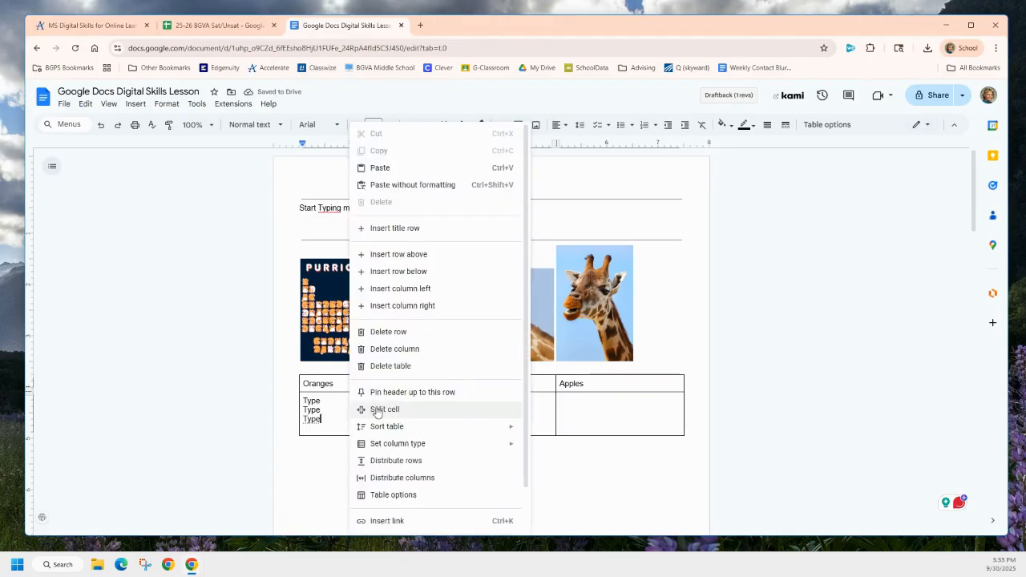
right_click(342, 425)
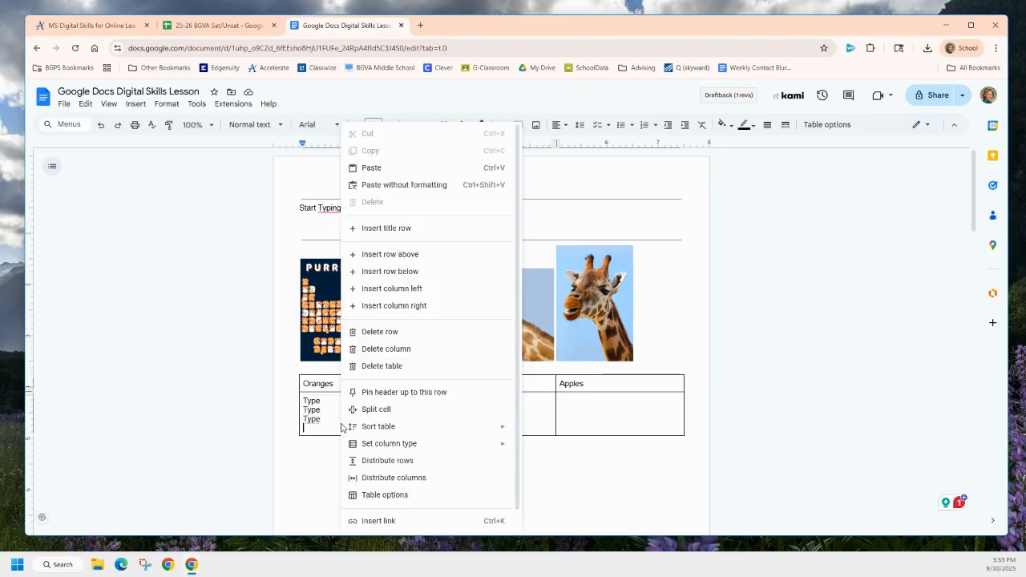
left_click(401, 272)
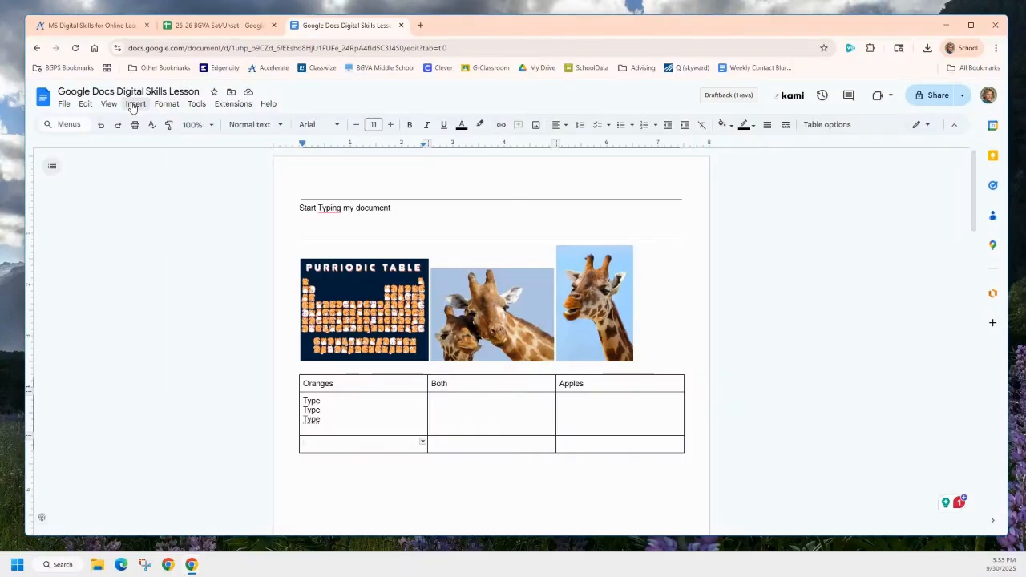
Step: Move the text cursor out of the table and start a new line below it
left_click(134, 105)
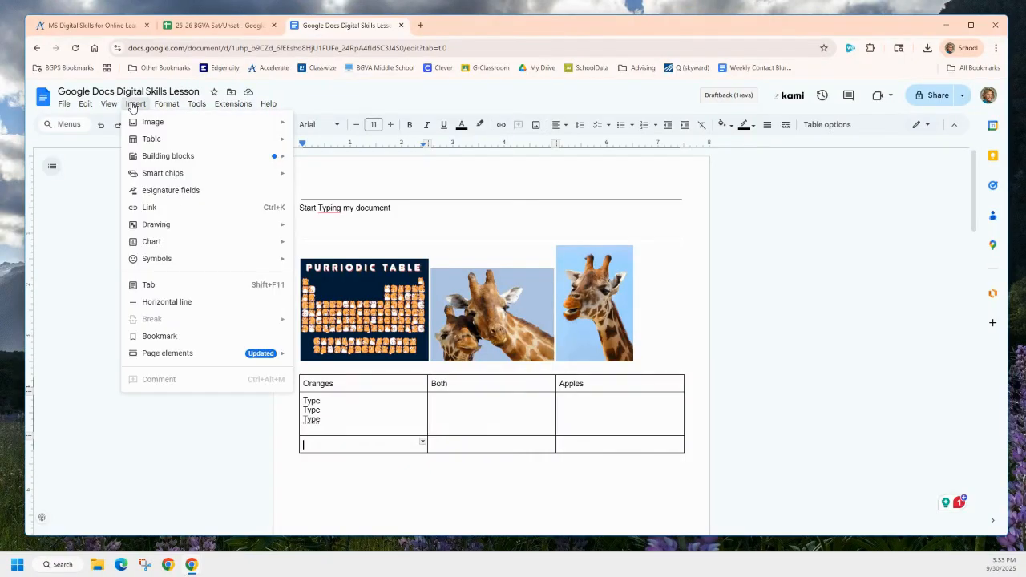
left_click(692, 435)
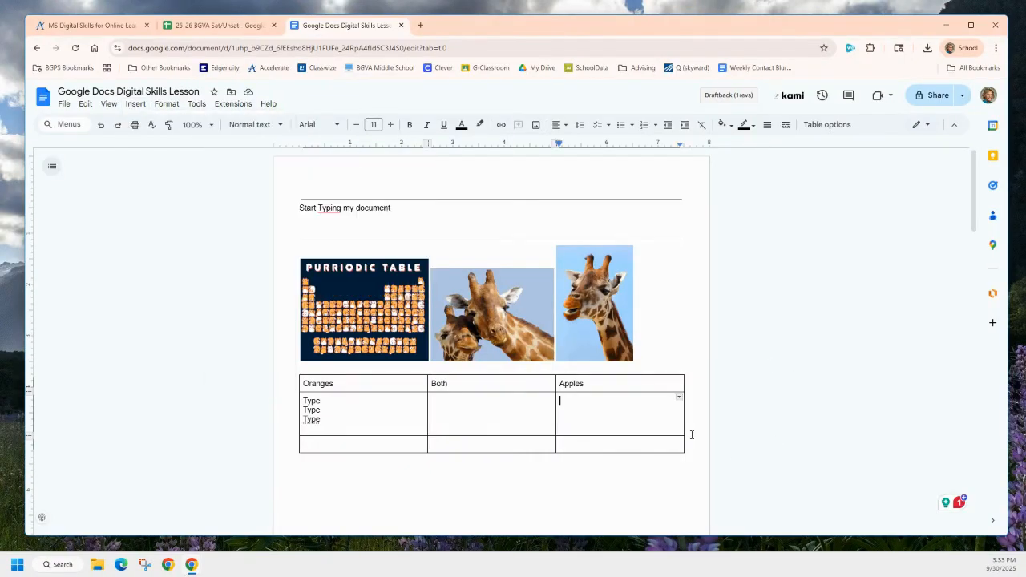
left_click(696, 445)
left_click_drag(698, 445, 672, 447)
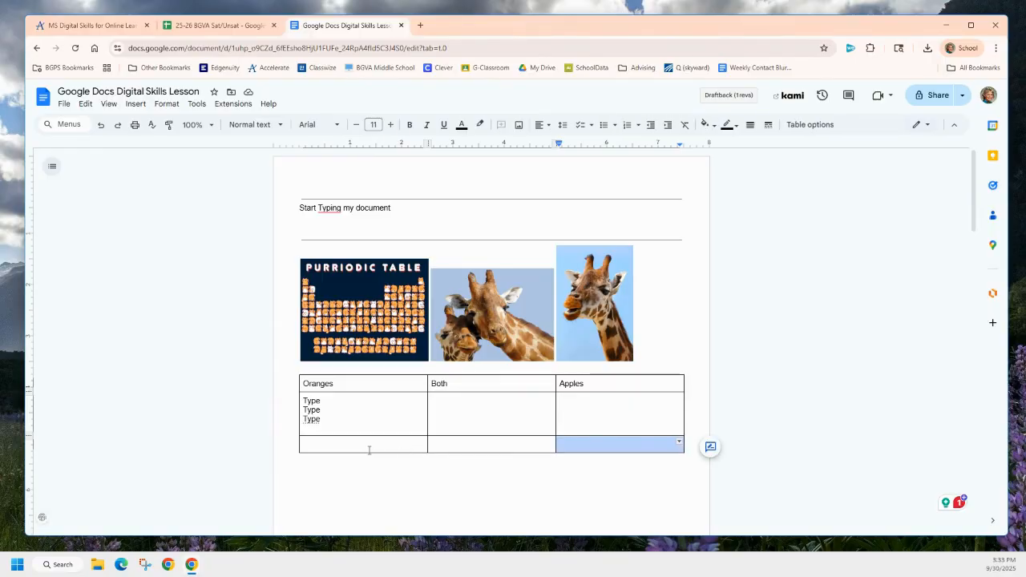
key("Down")
key("Return")
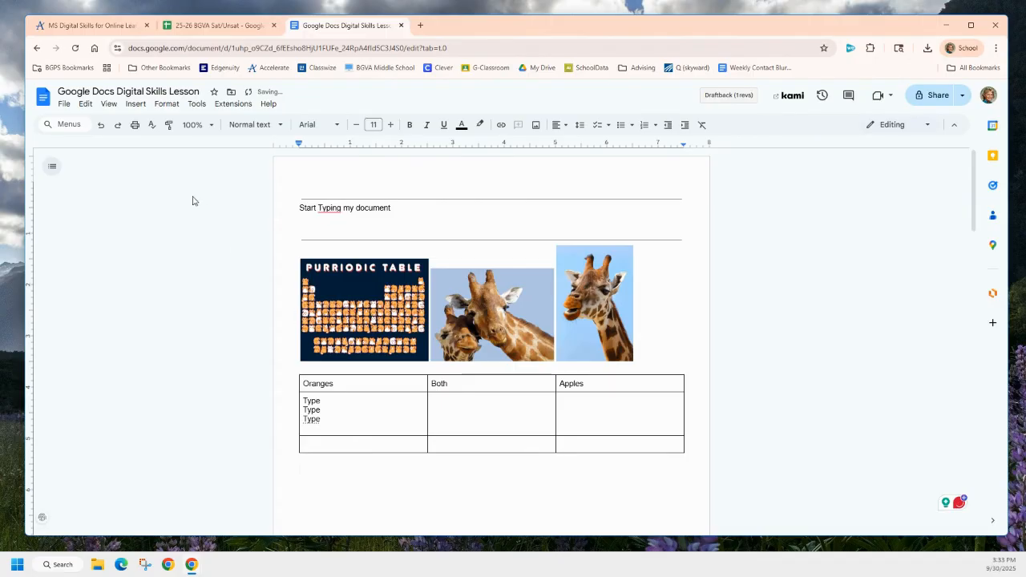
Step: Create a new drawing below the table and draw a lightning bolt shape about 2.6 inches wide and tall
left_click(135, 107)
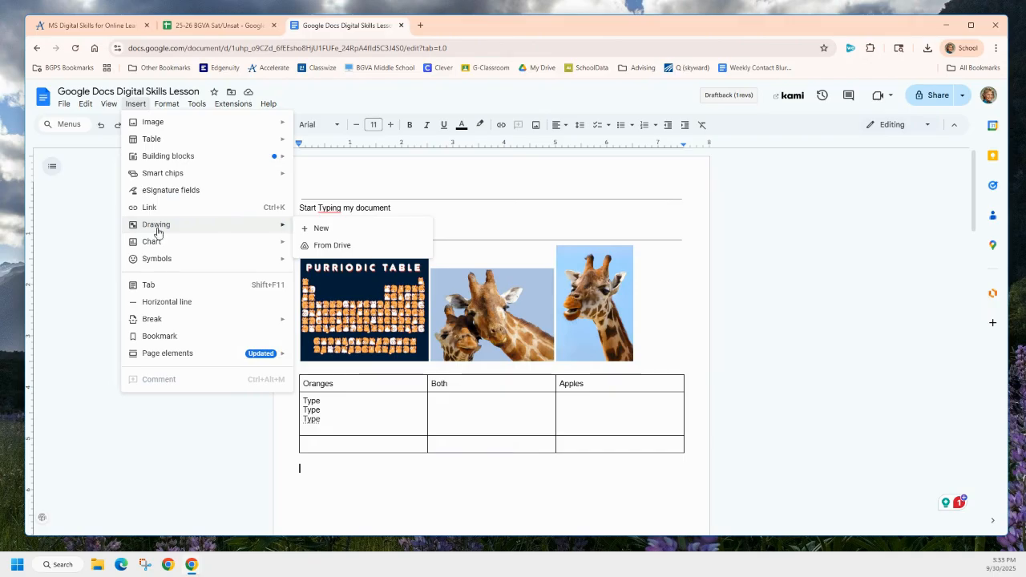
left_click(321, 229)
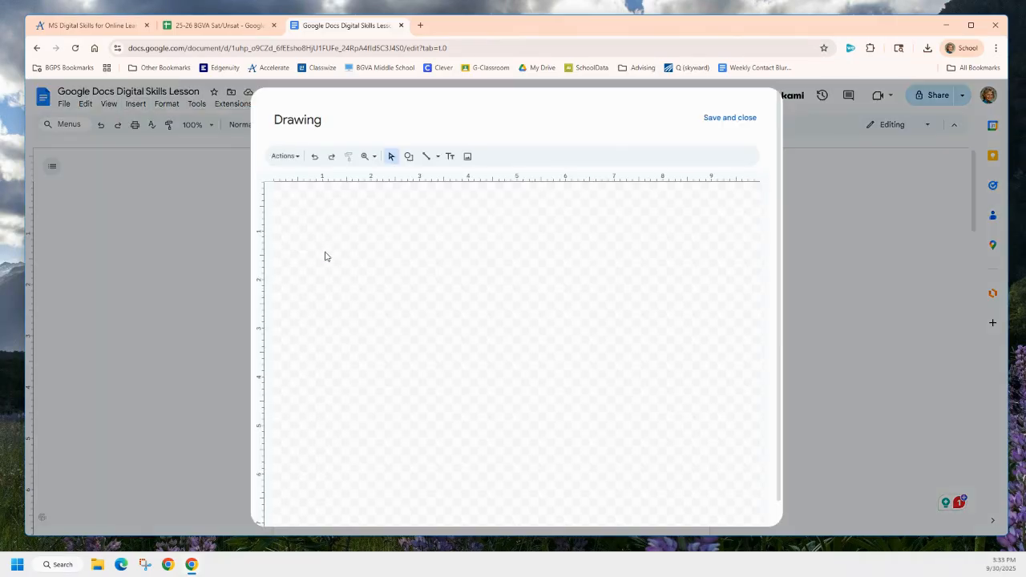
left_click(408, 156)
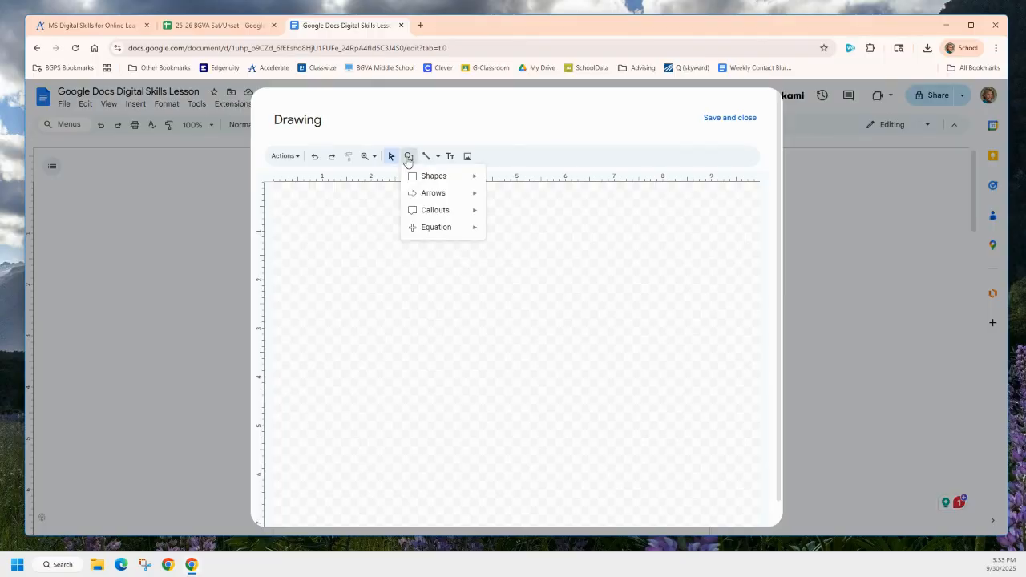
mouse_move(419, 176)
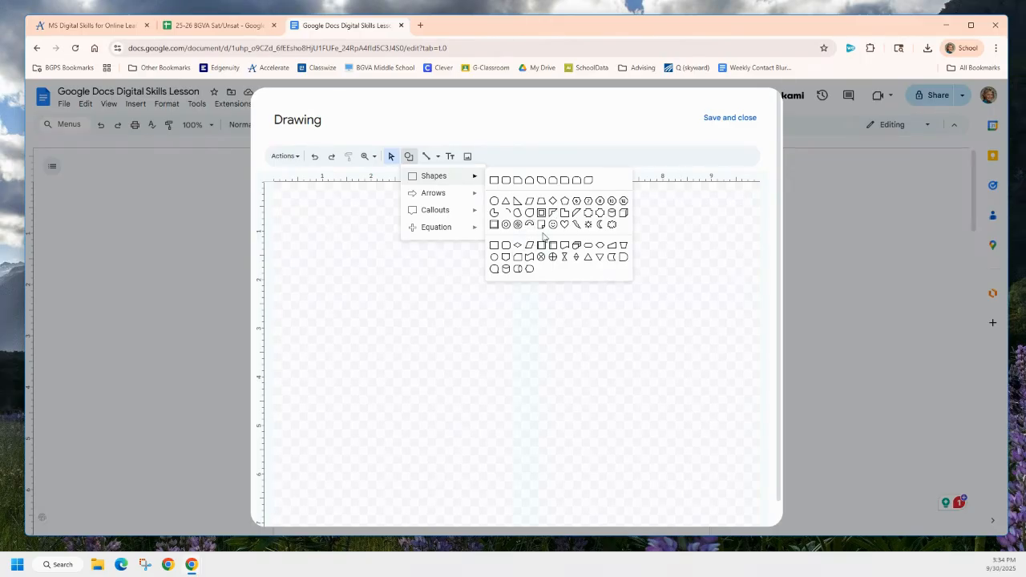
left_click(576, 224)
left_click_drag(310, 217, 438, 345)
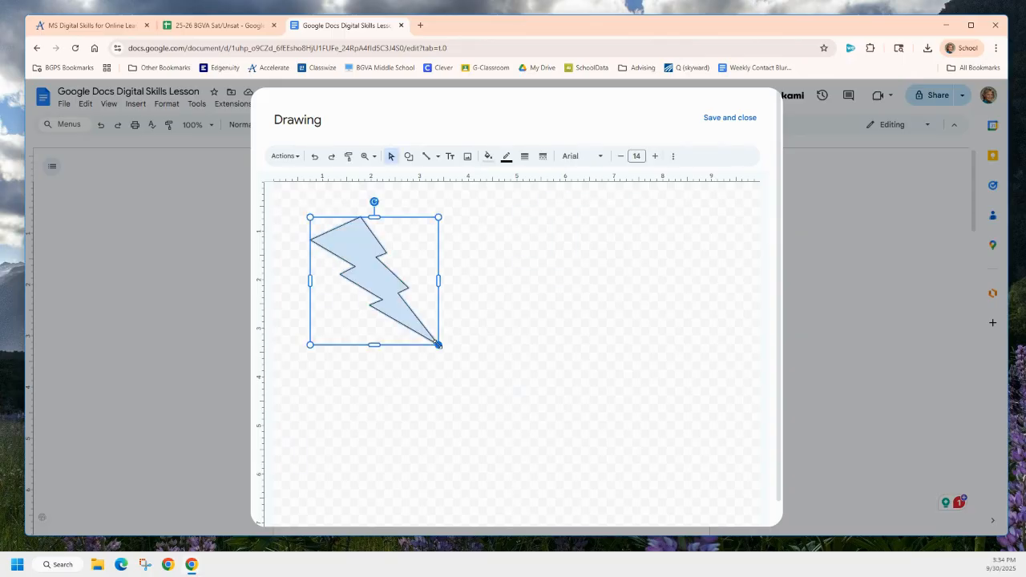
Step: Format the lightning bolt with a dark yellow fill and a red border 4px thick
left_click(487, 160)
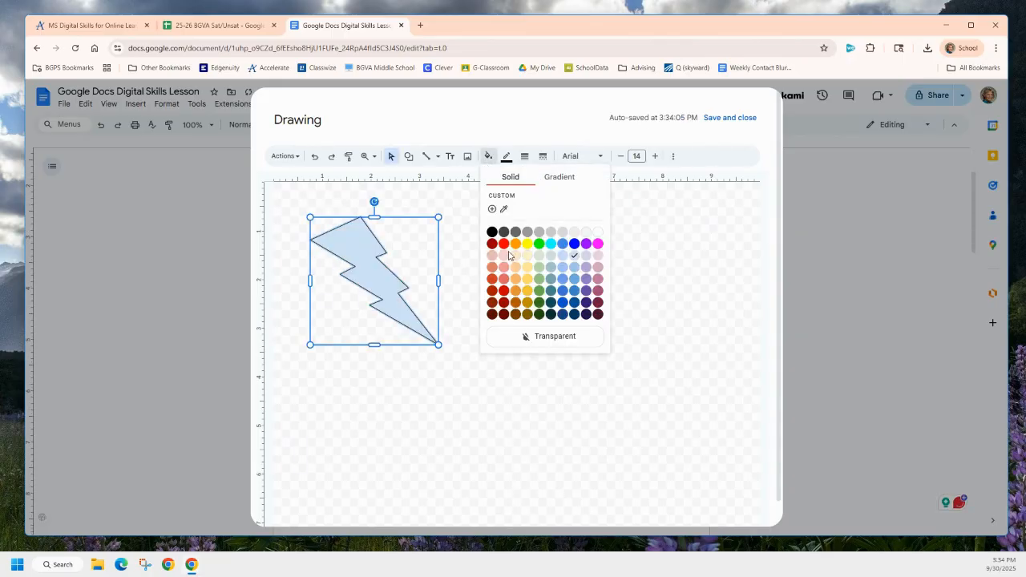
left_click(527, 303)
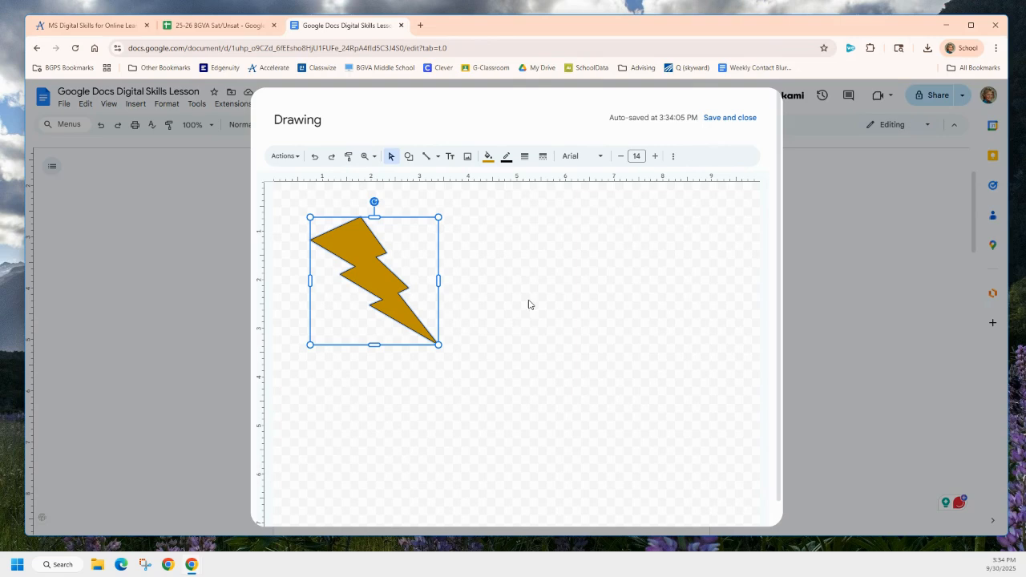
left_click(506, 158)
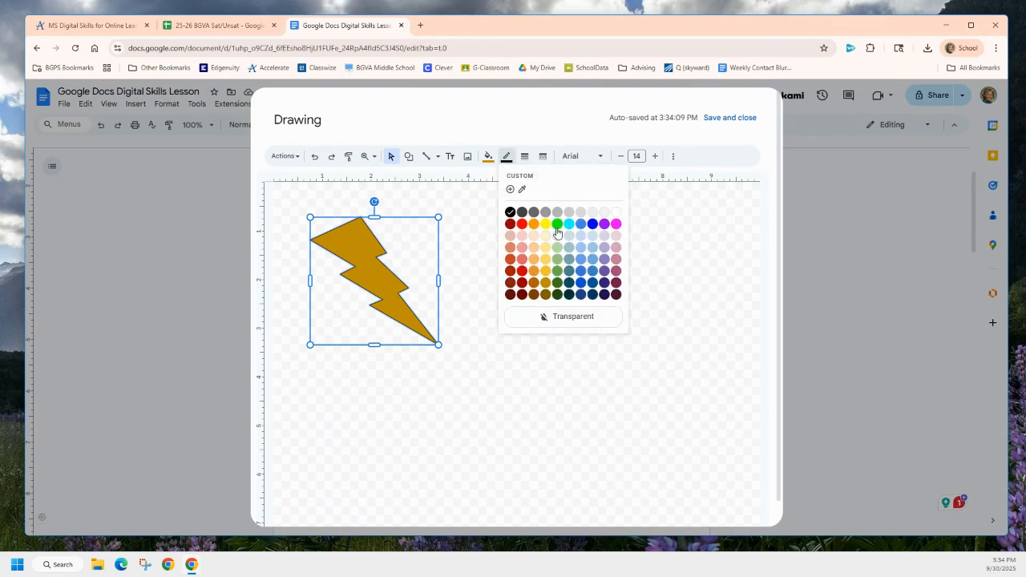
left_click(522, 225)
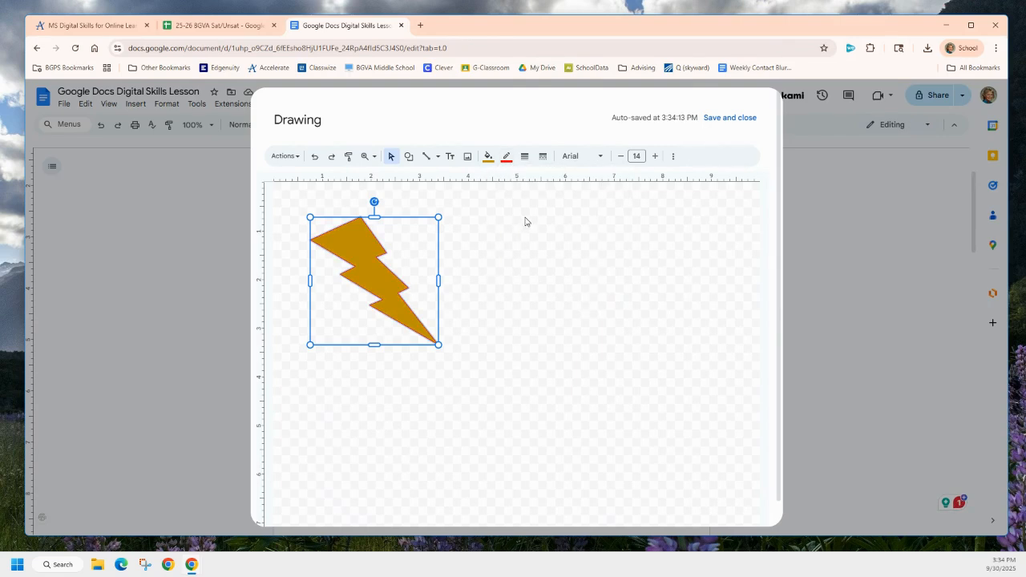
left_click(526, 157)
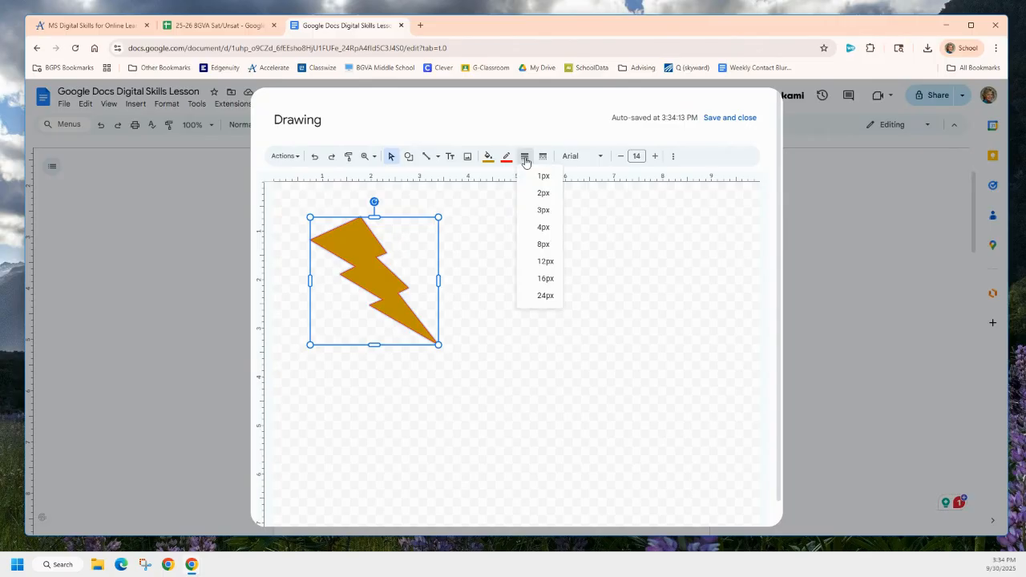
left_click(543, 228)
left_click(536, 413)
scroll(548, 393, "down", 1)
scroll(549, 391, "up", 1)
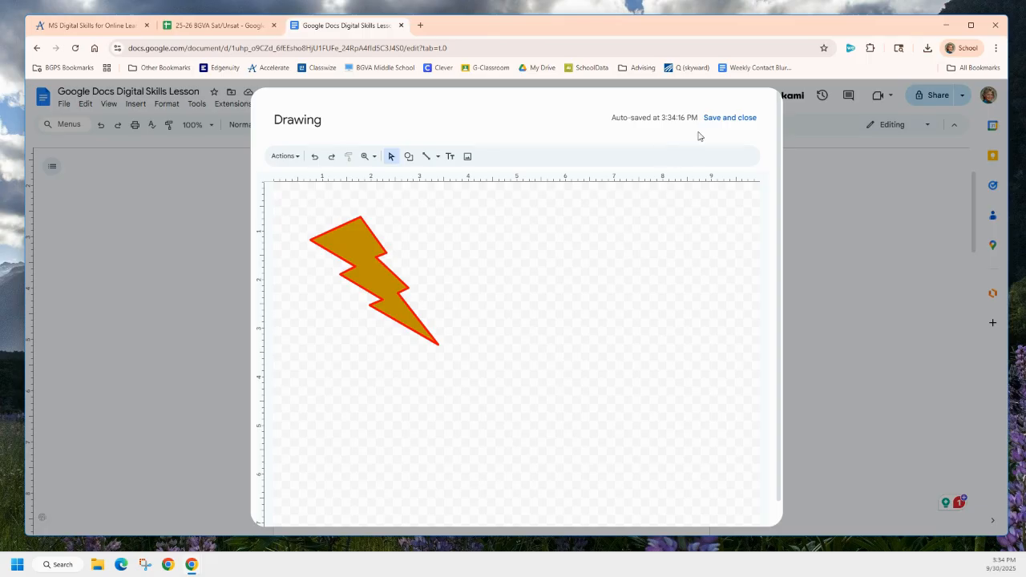
Step: Save the drawing into the document and shrink the lightning bolt to about 1.4 inches wide
left_click(727, 118)
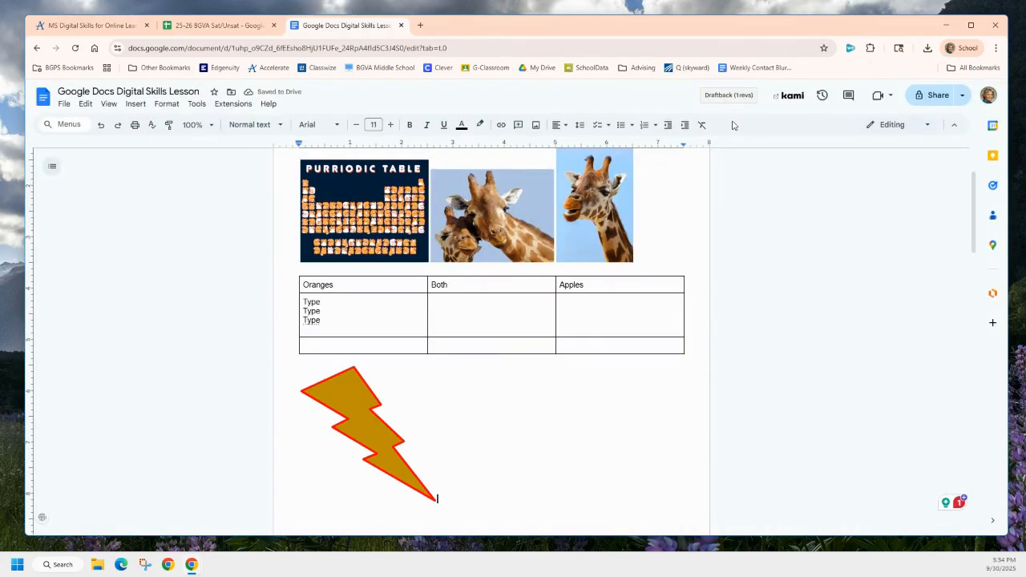
left_click(361, 435)
left_click_drag(436, 501, 370, 419)
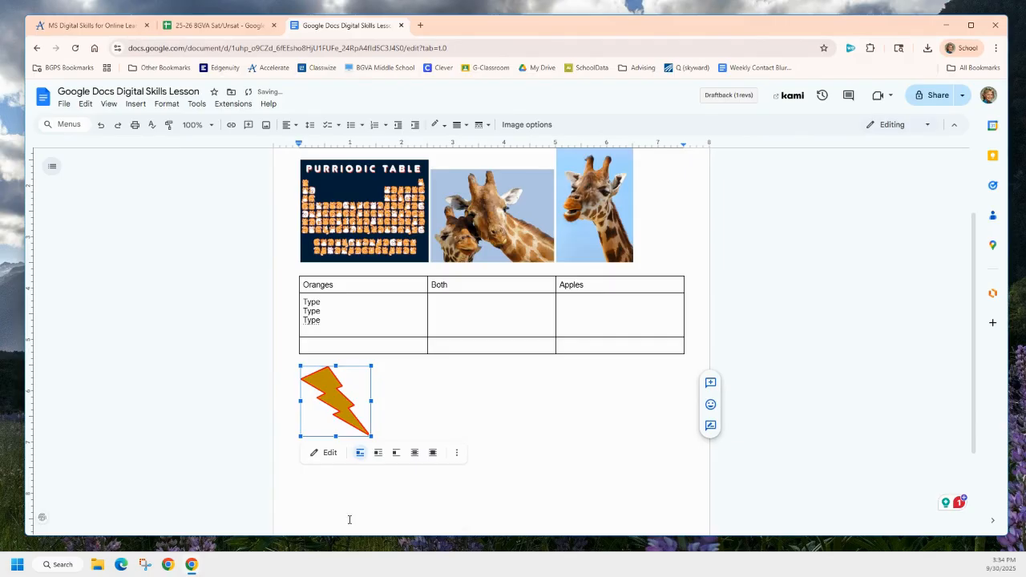
Step: Start adding a link to the lightning bolt, and copy the address of the BGVA Middle School home page from a new browser tab
left_click(135, 105)
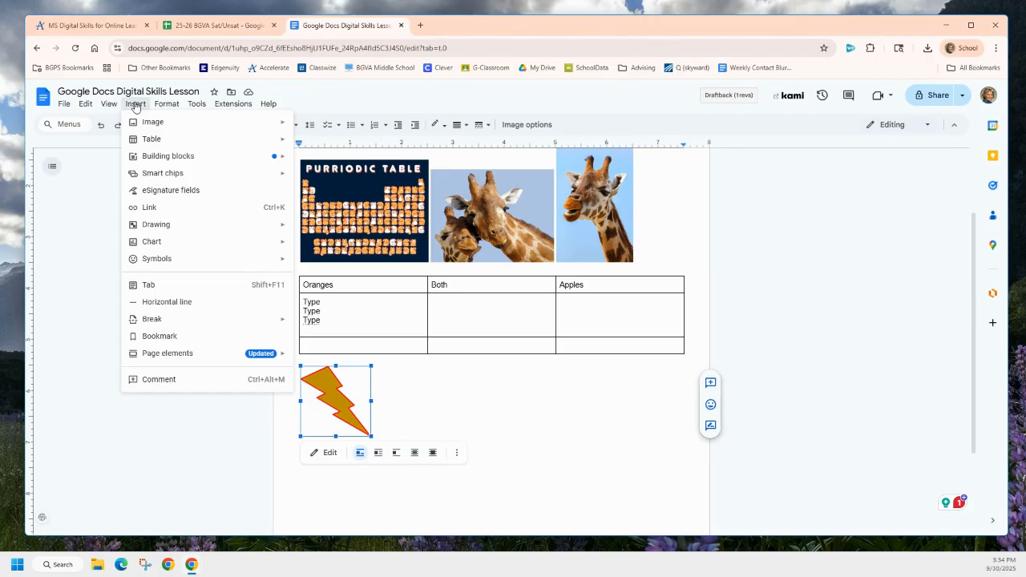
mouse_move(165, 267)
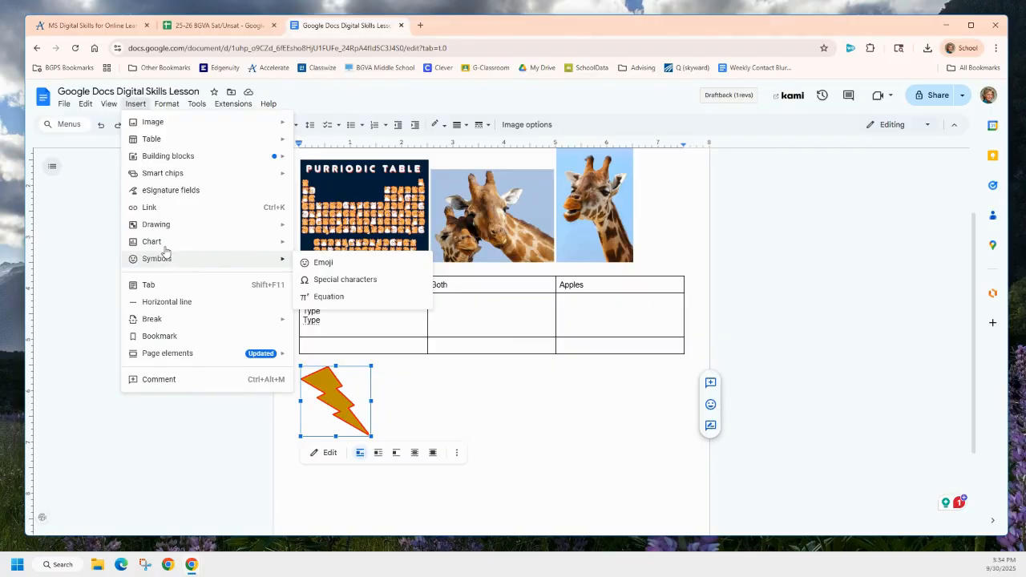
left_click(157, 209)
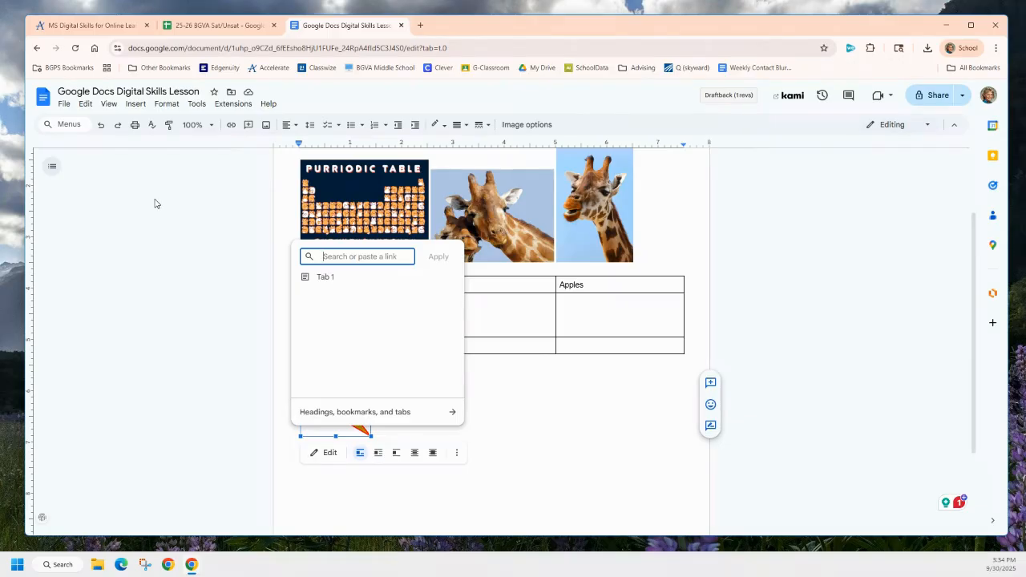
left_click(420, 24)
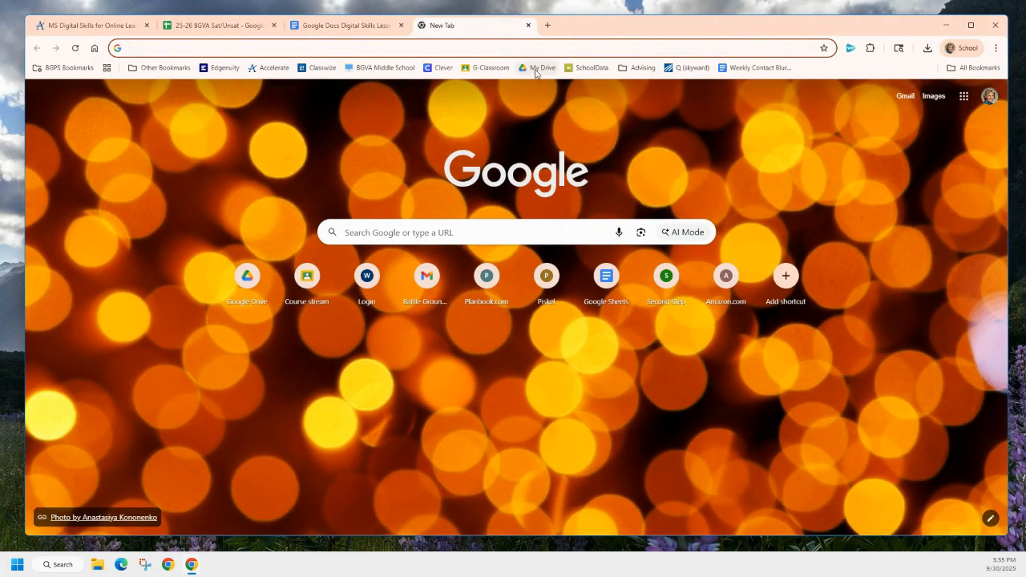
left_click(388, 69)
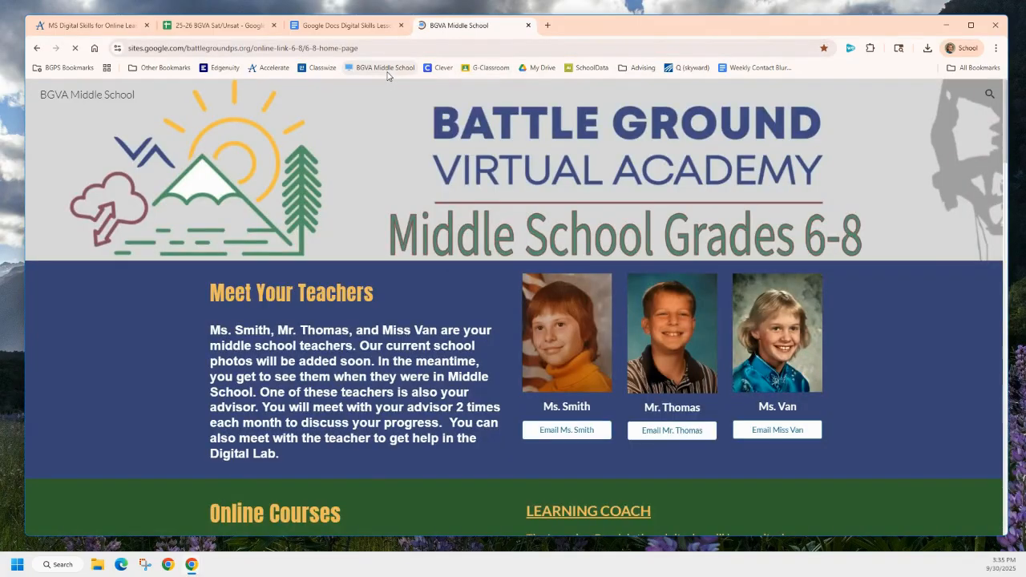
left_click(311, 48)
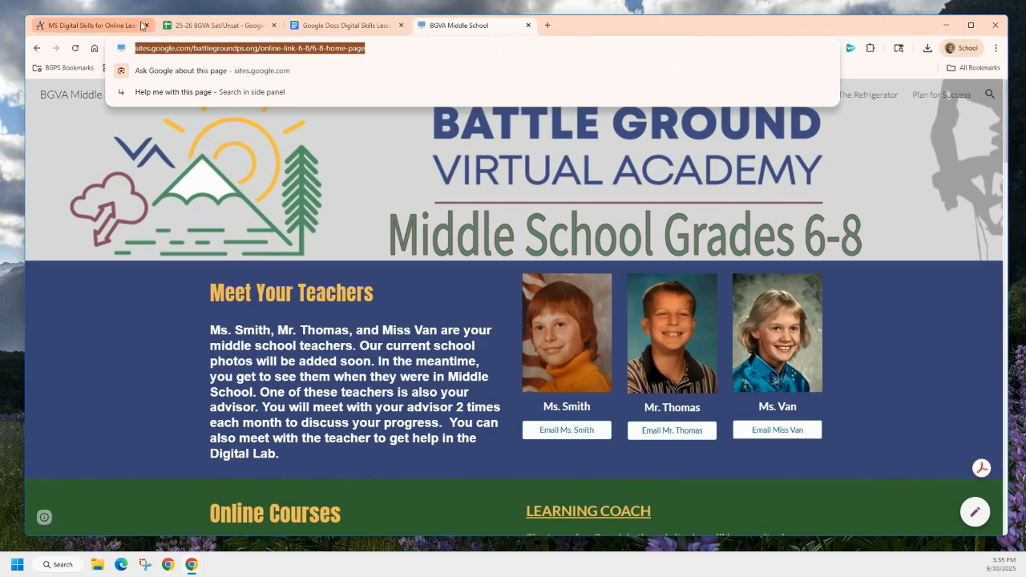
Step: Return to the document and apply the copied BGVA Middle School address as the lightning bolt's link
left_click(349, 26)
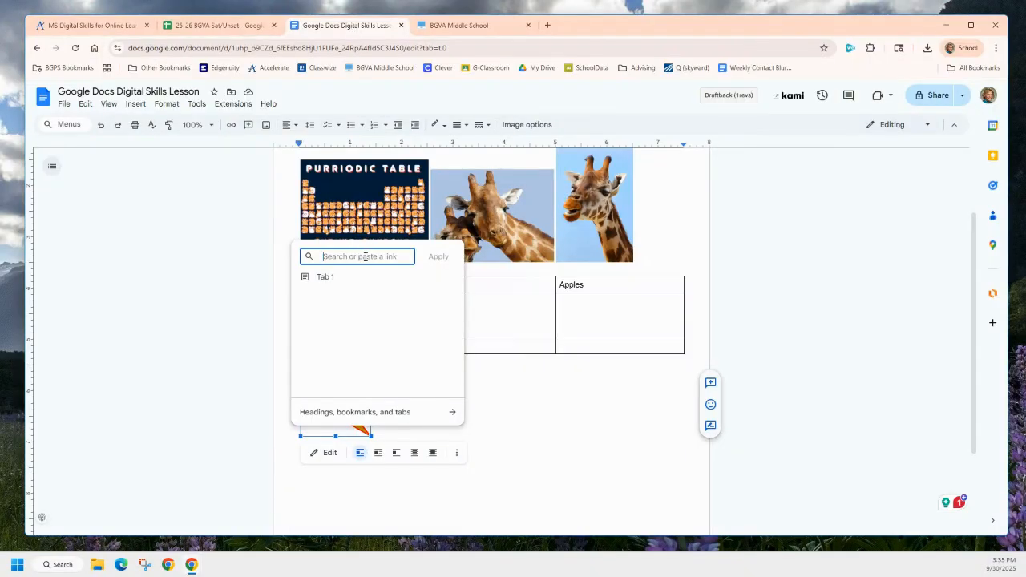
key("ctrl+v")
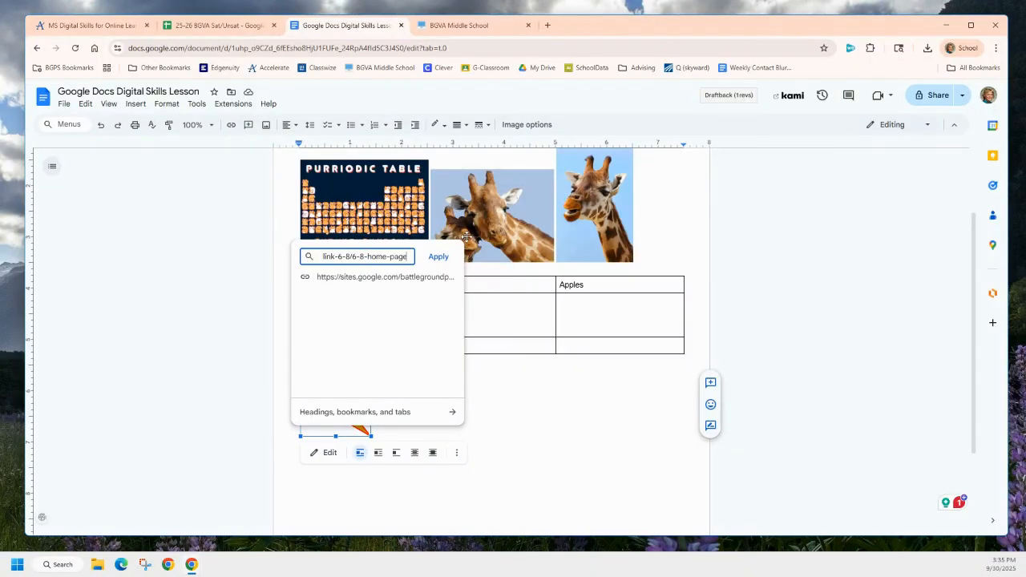
left_click(439, 258)
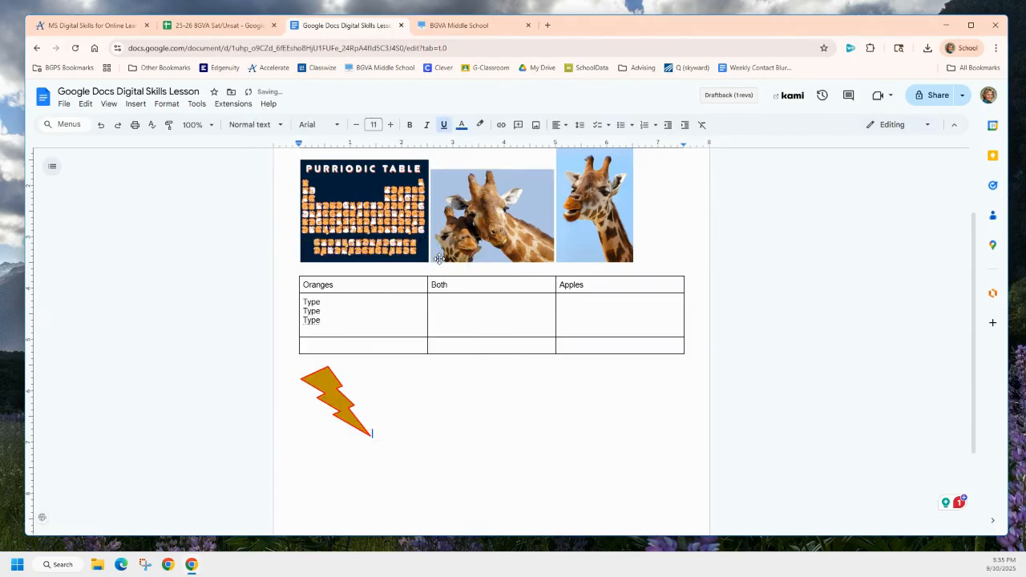
Step: Reopen the lightning bolt's link settings and reapply the suggested sites.google.com address
left_click(137, 104)
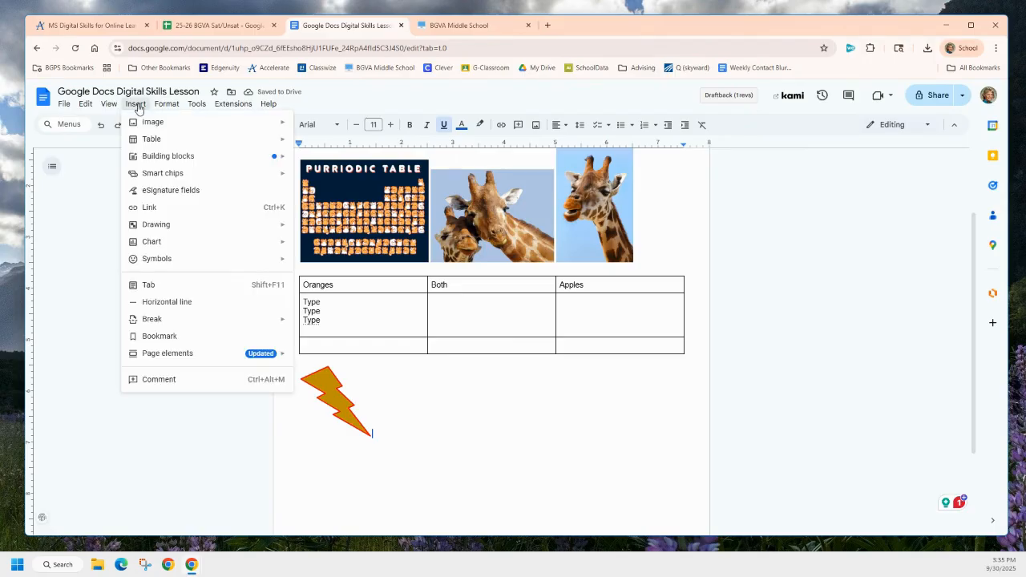
left_click(150, 210)
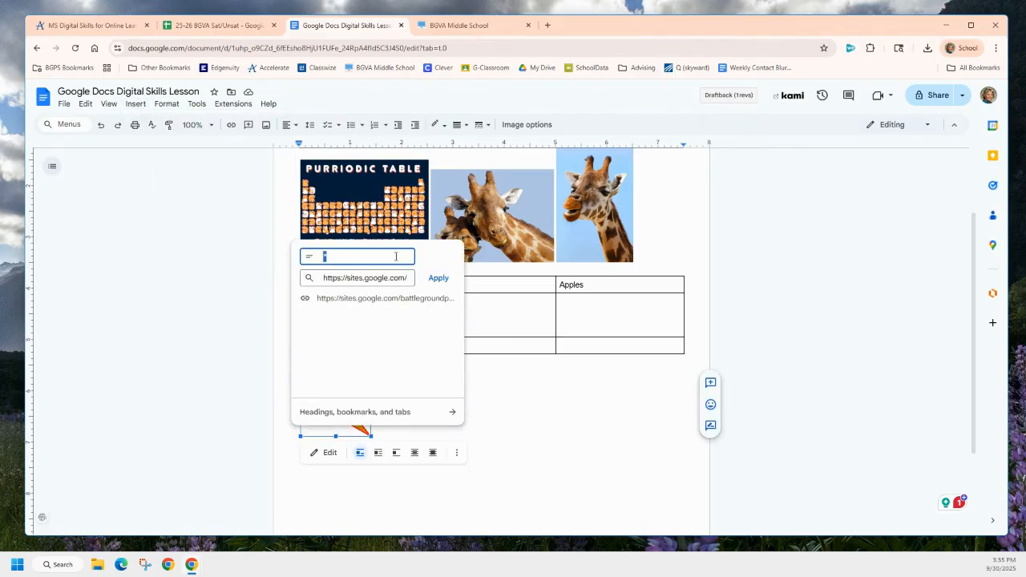
left_click(403, 298)
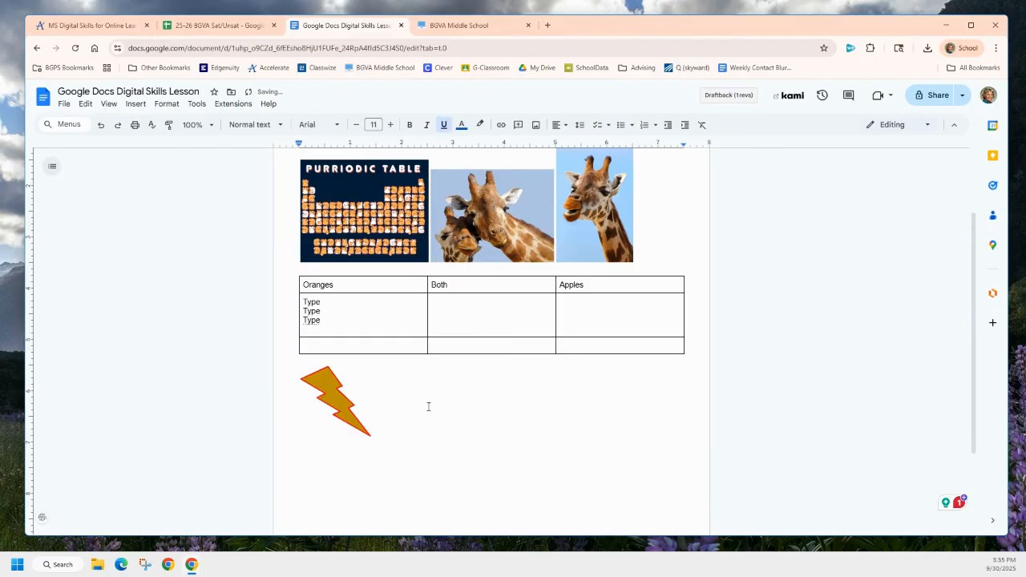
scroll(435, 403, "down", 2)
scroll(435, 404, "up", 4)
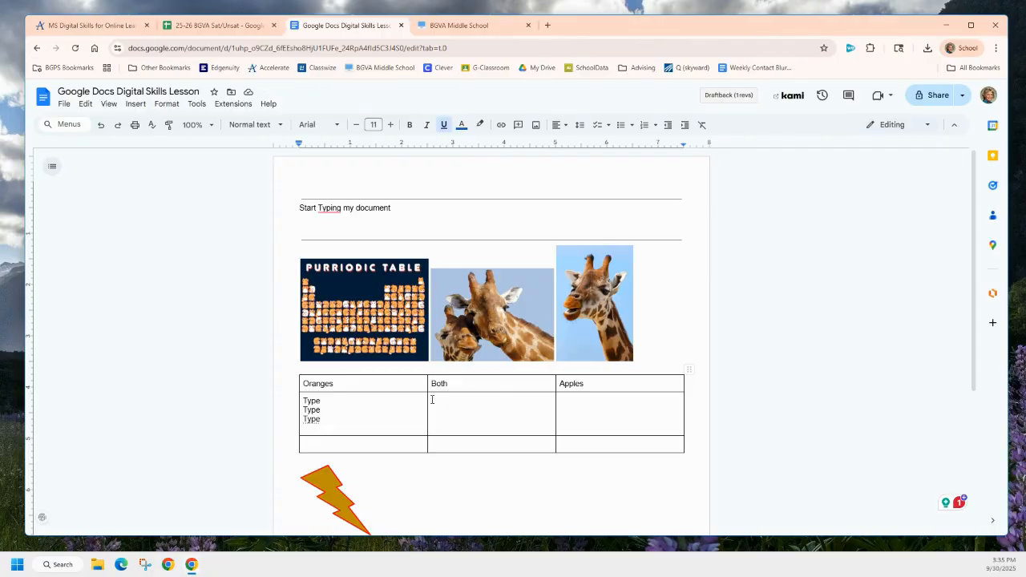
scroll(431, 399, "down", 2)
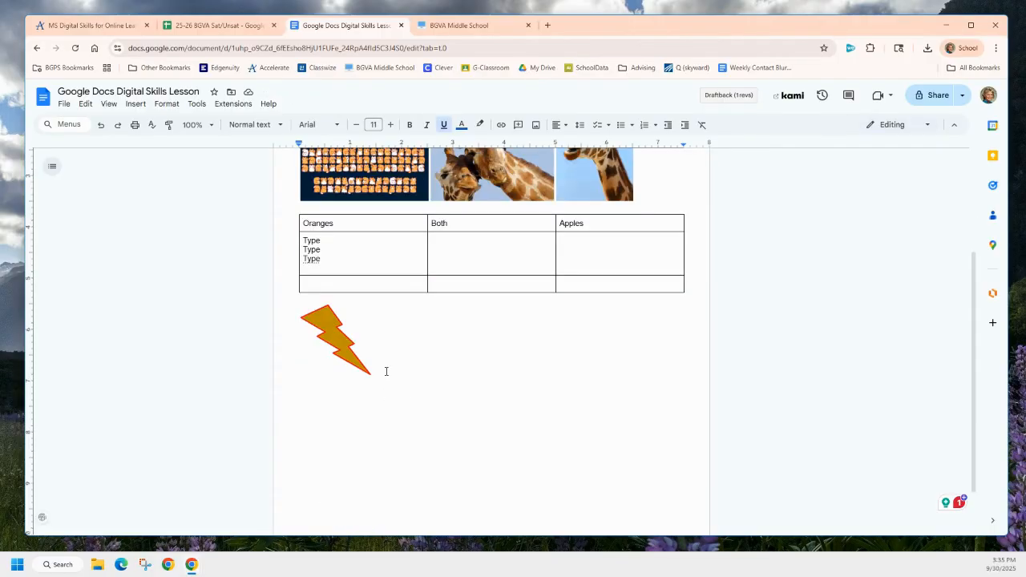
Step: Add the text "Middle School Website" beside the lightning bolt and link it to the copied BGVA Middle School address
type("Middle School Website")
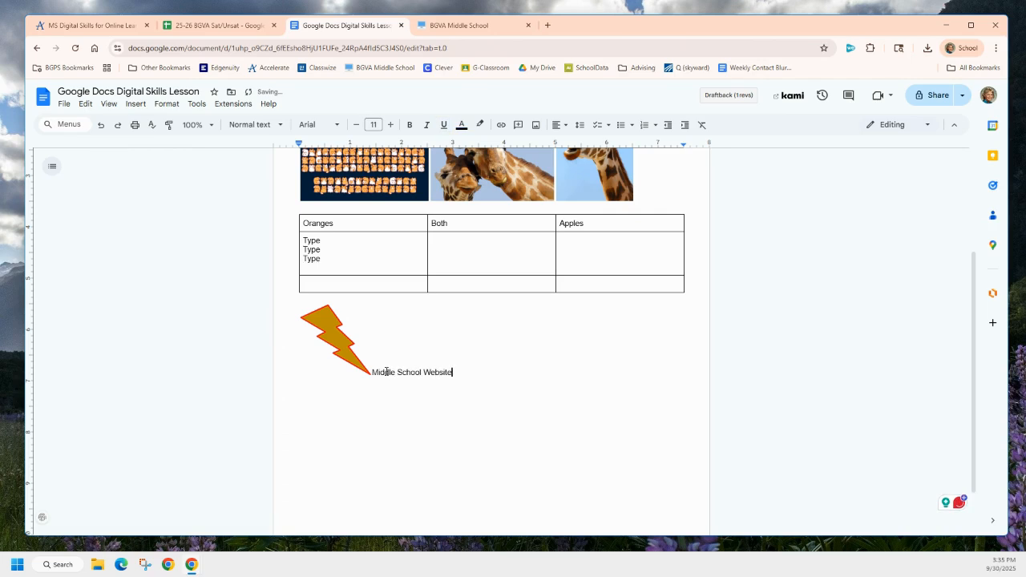
left_click_drag(375, 377, 460, 375)
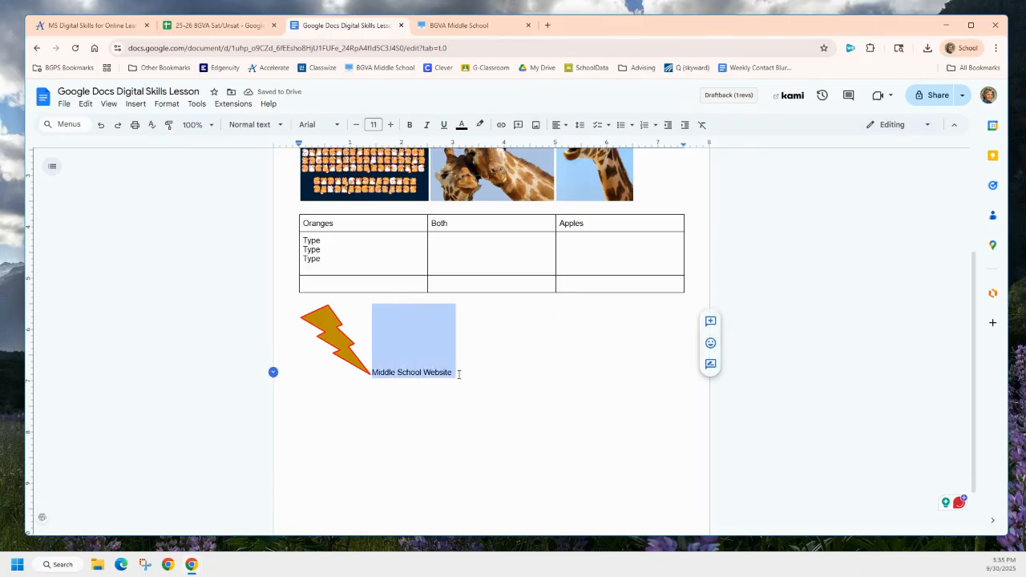
left_click(502, 128)
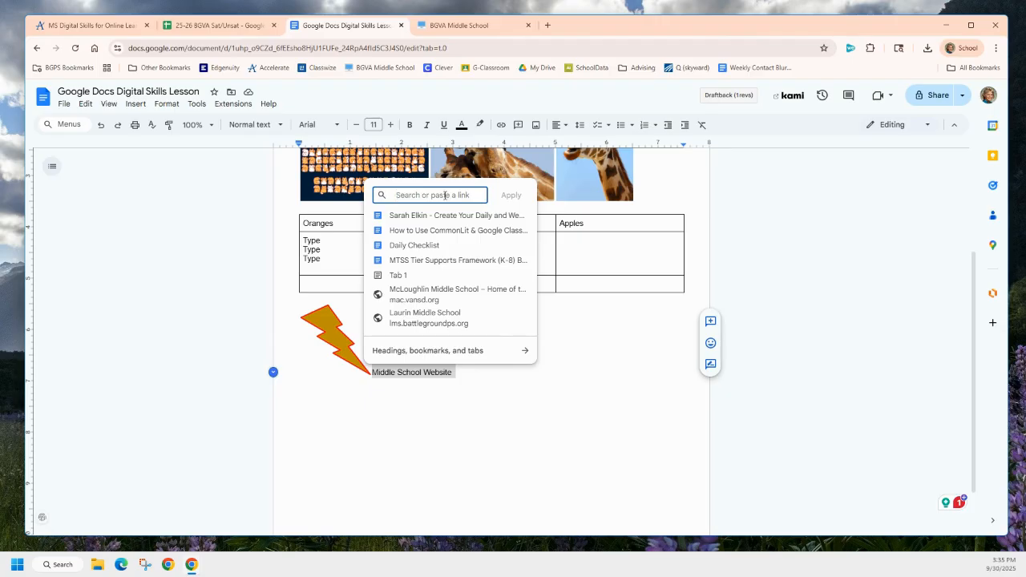
key("ctrl+v")
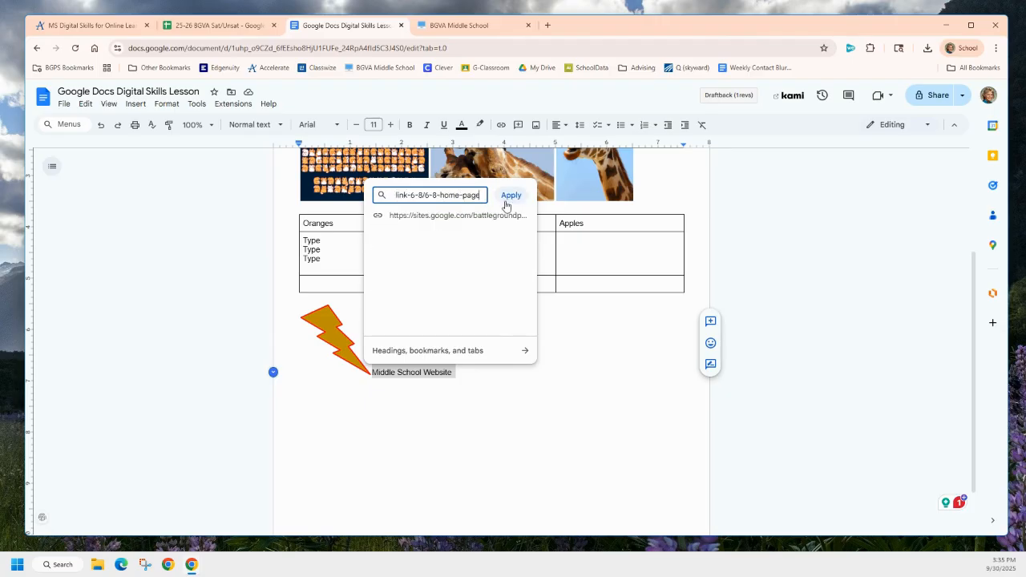
left_click(511, 196)
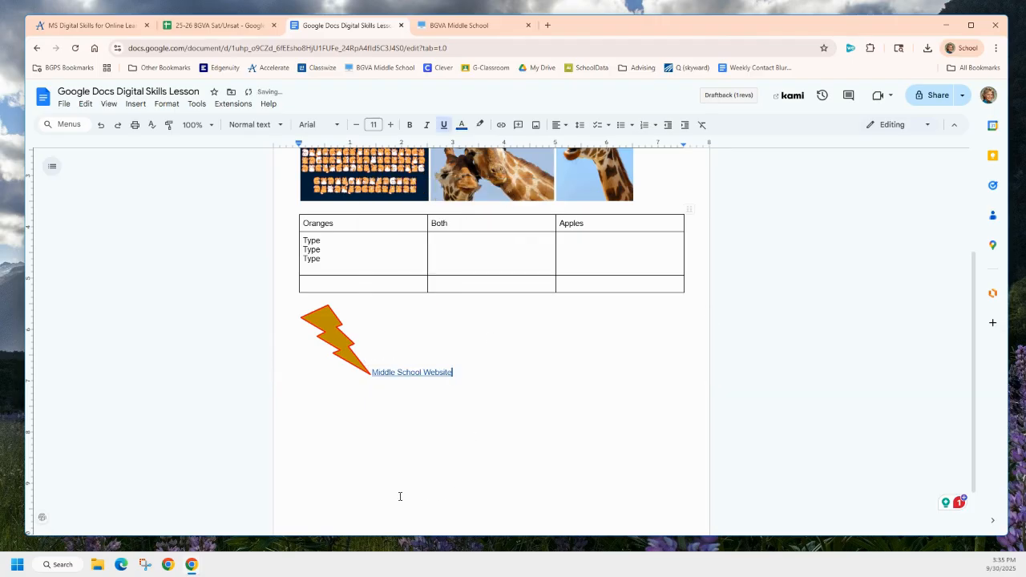
Step: Test the "Middle School Website" link by opening its page, and return to the Google Docs document
left_click(367, 371)
left_click(467, 372)
left_click(429, 372)
left_click(391, 393)
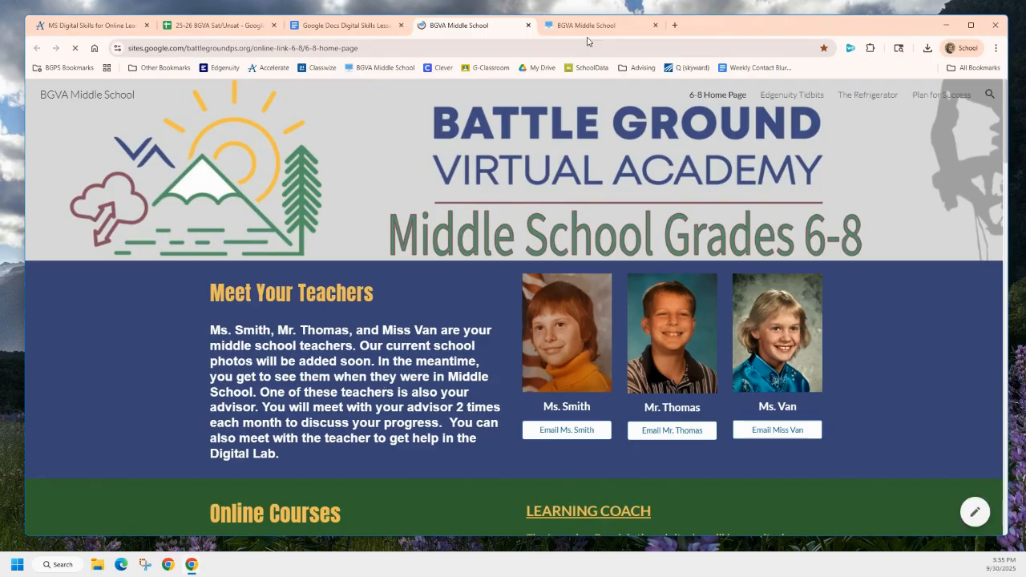
left_click(312, 30)
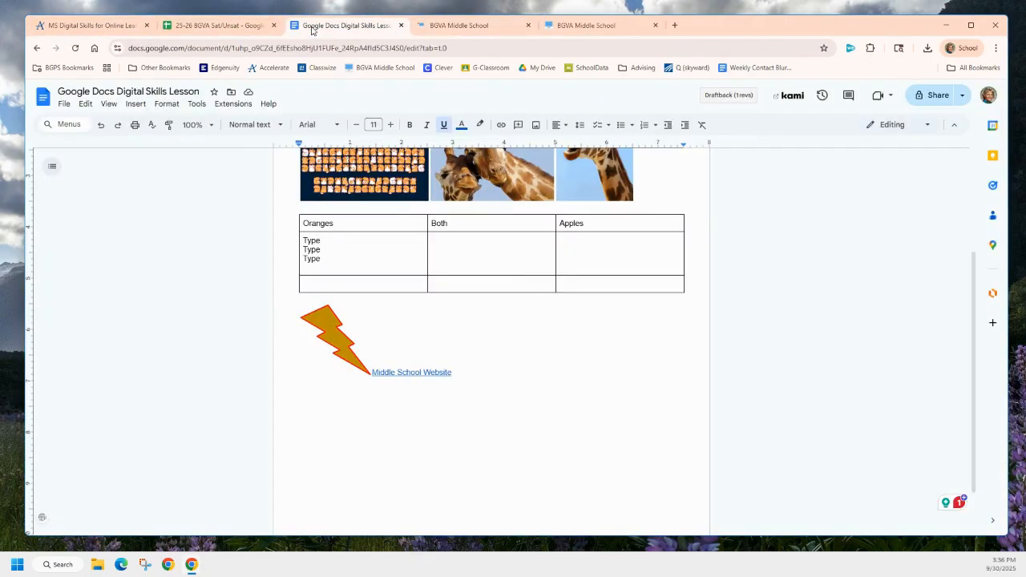
Step: Examine the document's alignment and indent options, insertable elements, page formatting commands and the word count tool
left_click(165, 106)
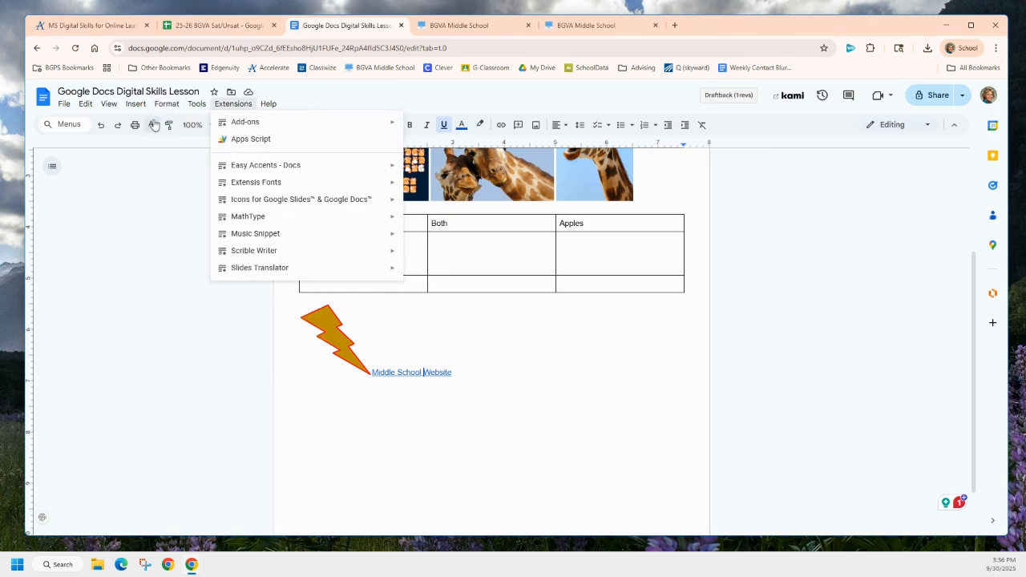
mouse_move(167, 142)
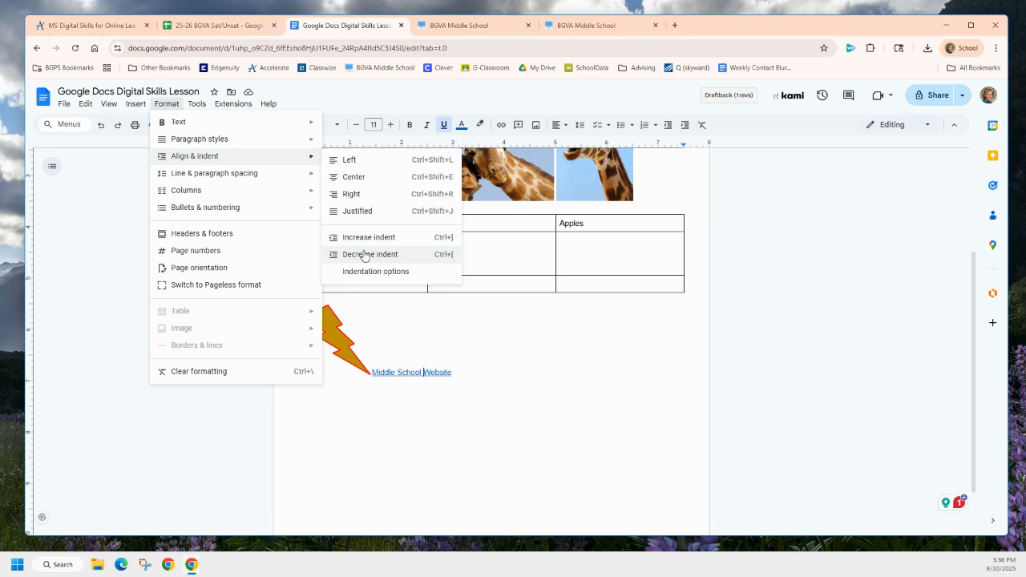
left_click(564, 128)
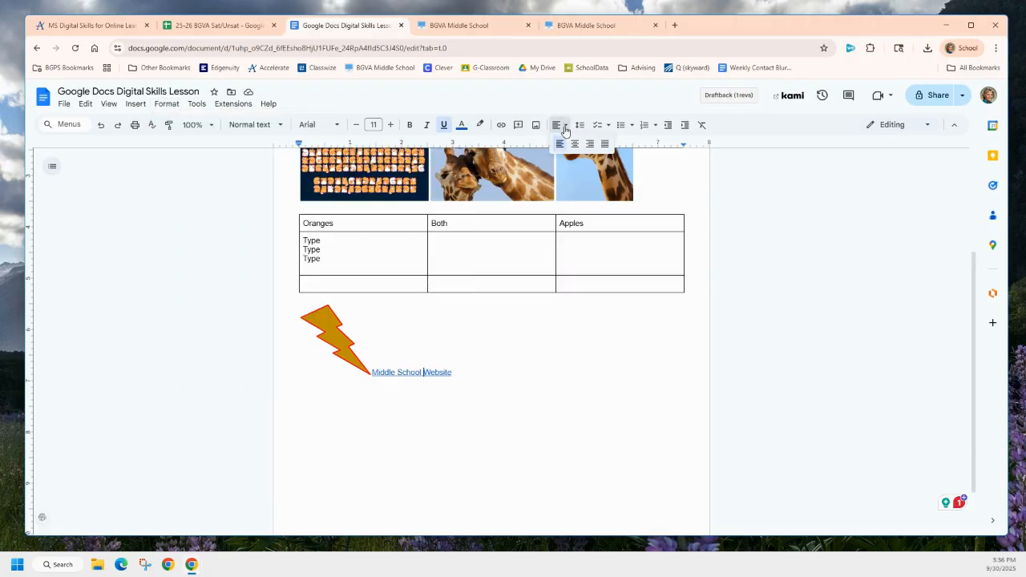
left_click(135, 104)
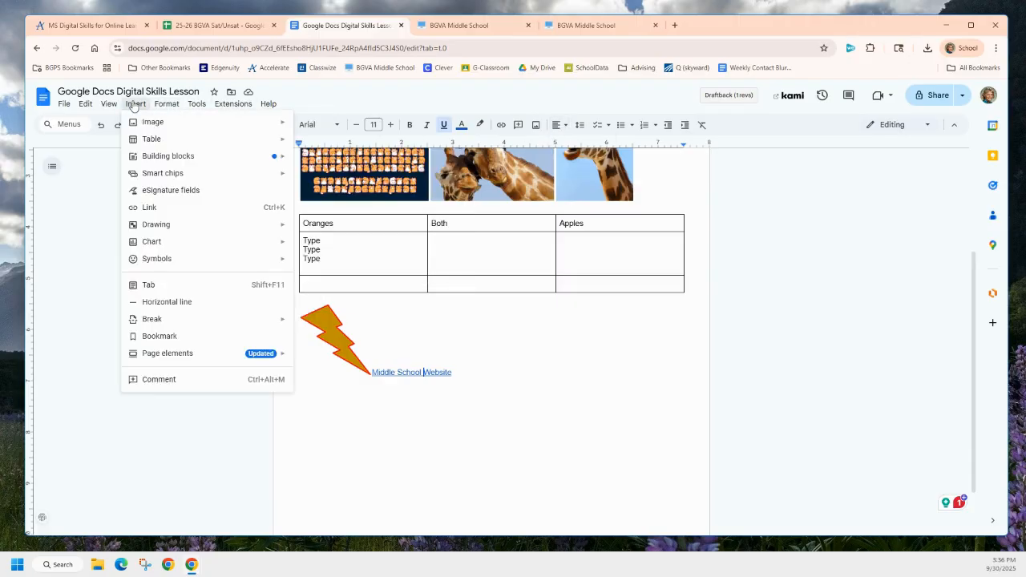
mouse_move(167, 110)
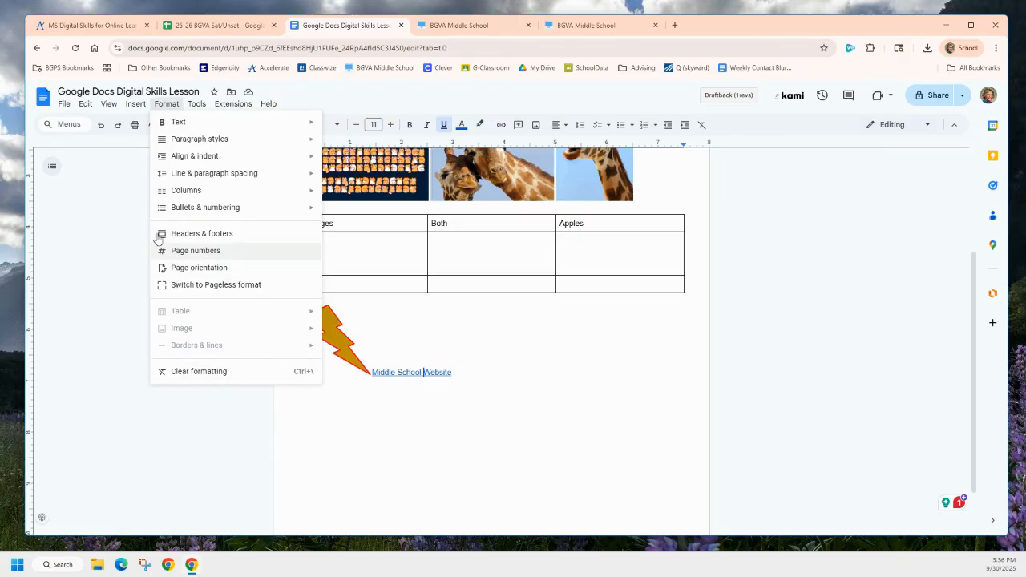
mouse_move(198, 107)
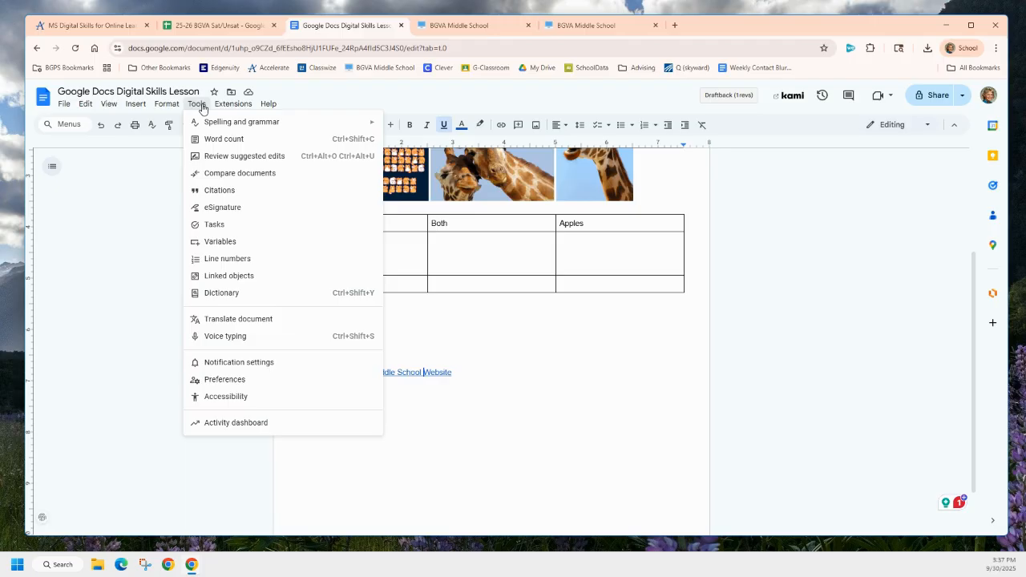
mouse_move(218, 128)
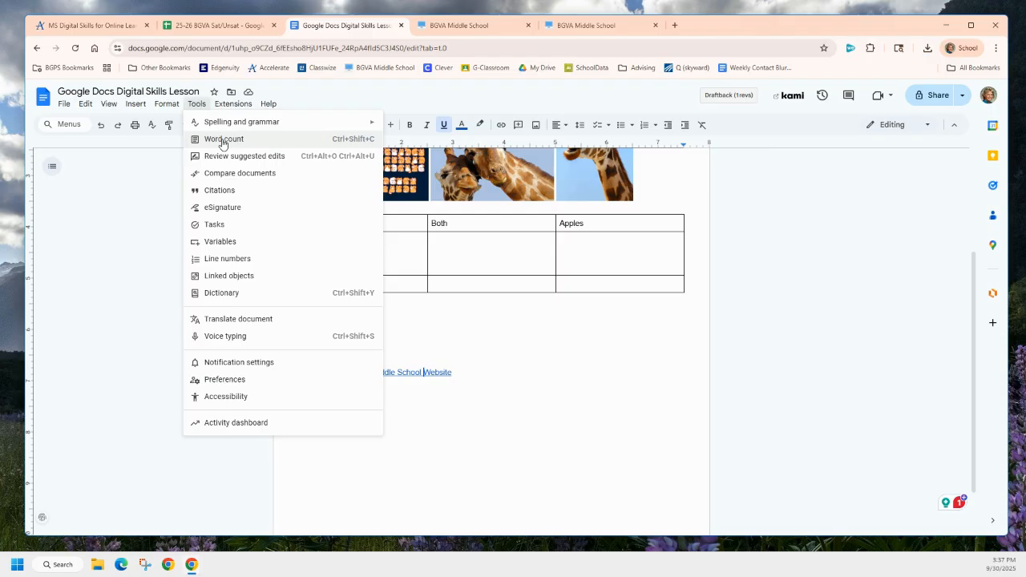
left_click(521, 460)
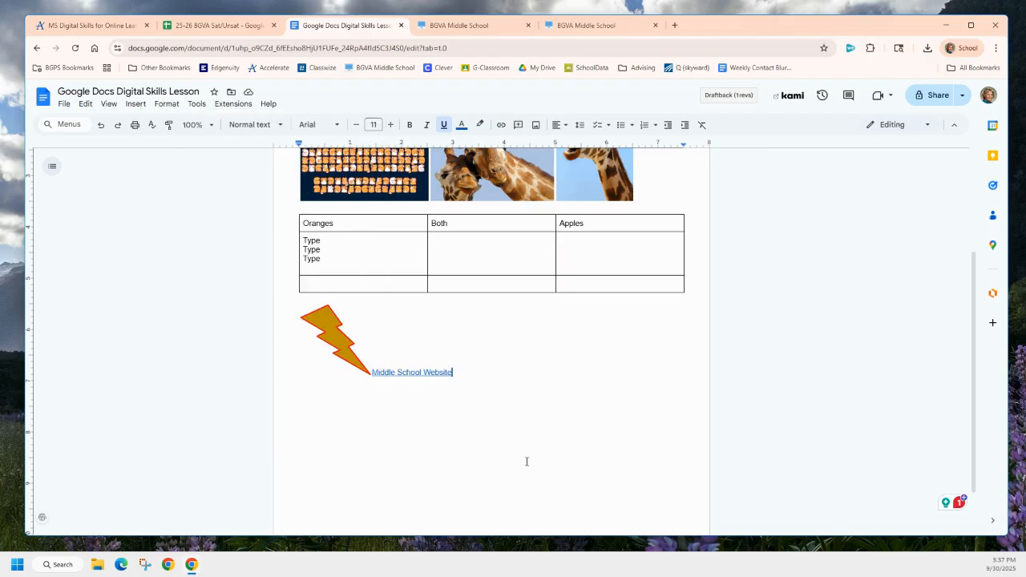
Step: Copy the "Meet Your Teachers" paragraph from the BGVA Middle School page and paste it below the "Middle School Website" link
left_click(594, 25)
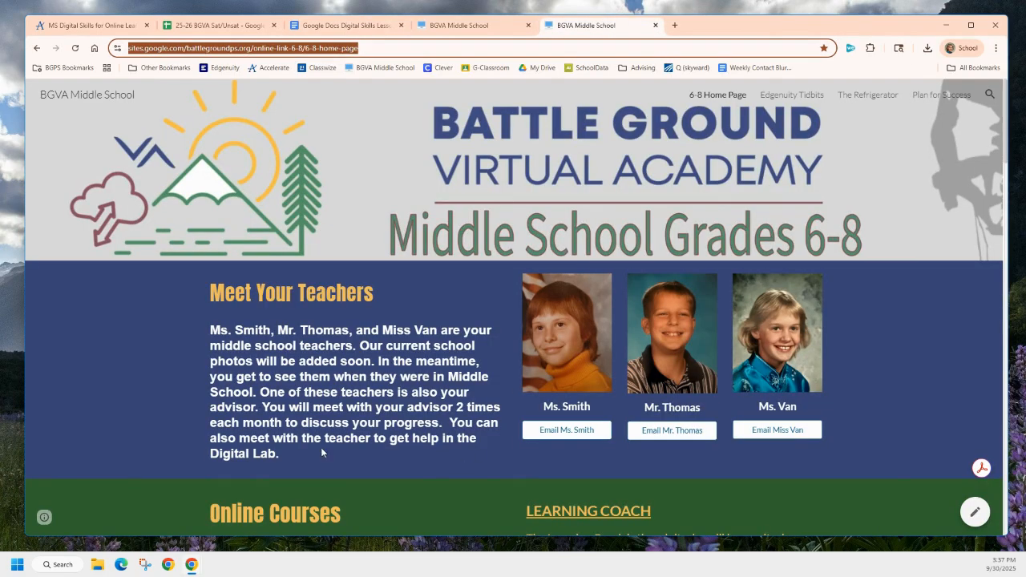
left_click_drag(278, 459, 215, 332)
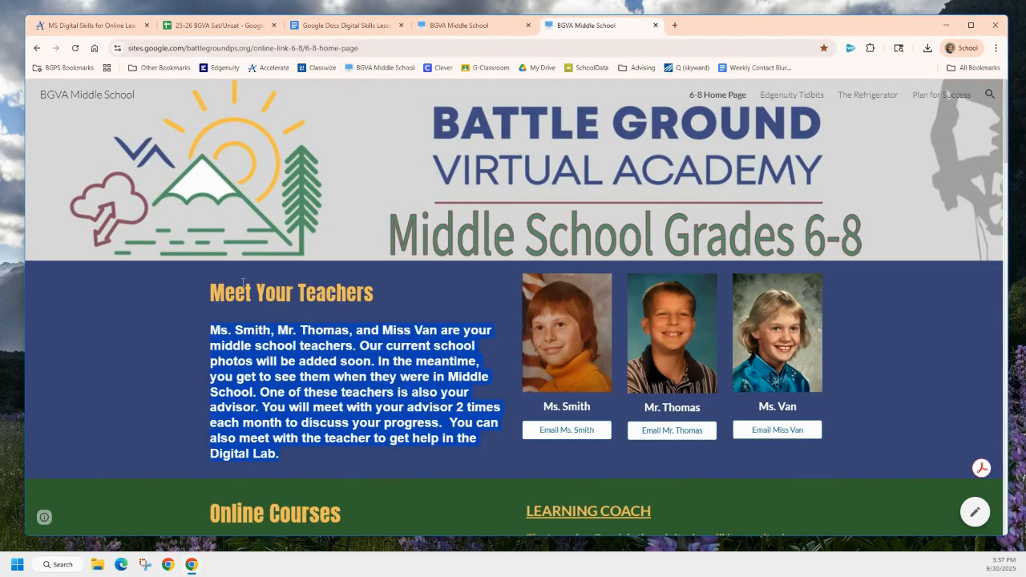
left_click(369, 29)
left_click(469, 366)
key("Return")
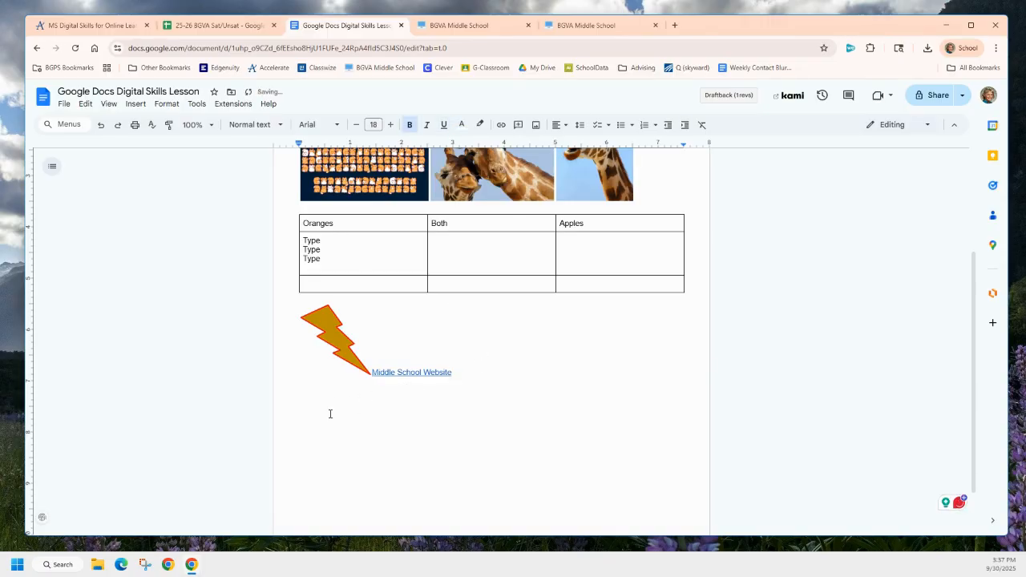
Step: Set the pasted teachers paragraph's font size to 14 and its text color to red
left_click_drag(279, 396, 666, 512)
scroll(802, 481, "down", 1)
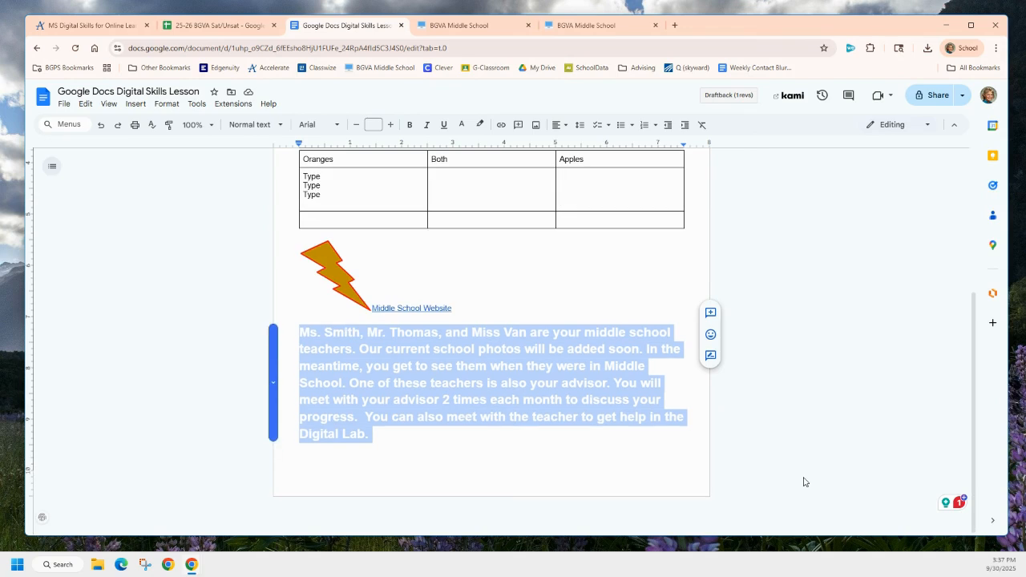
left_click(358, 125)
left_click(358, 125)
left_click(373, 125)
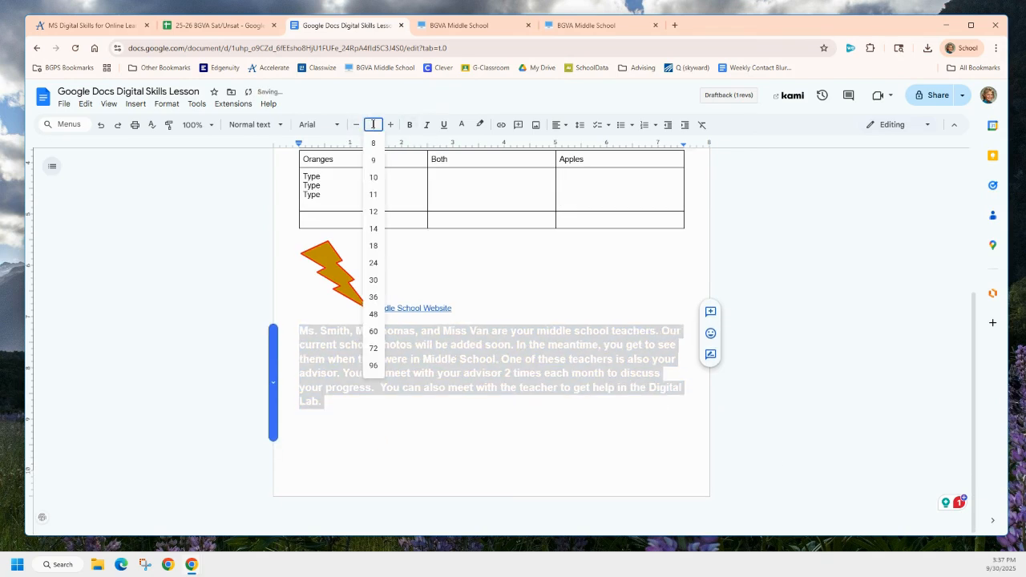
type("14")
key("Return")
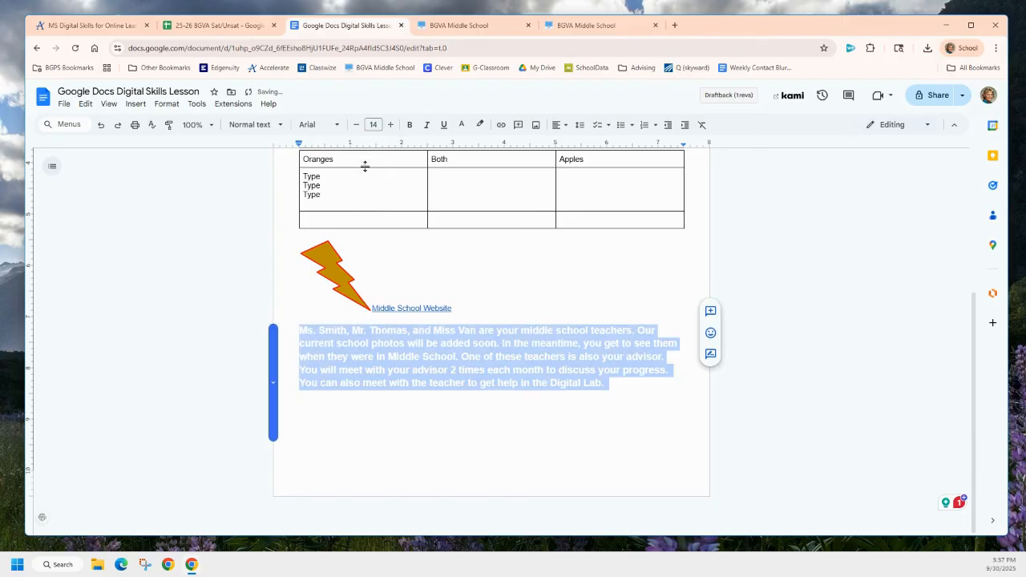
left_click(462, 124)
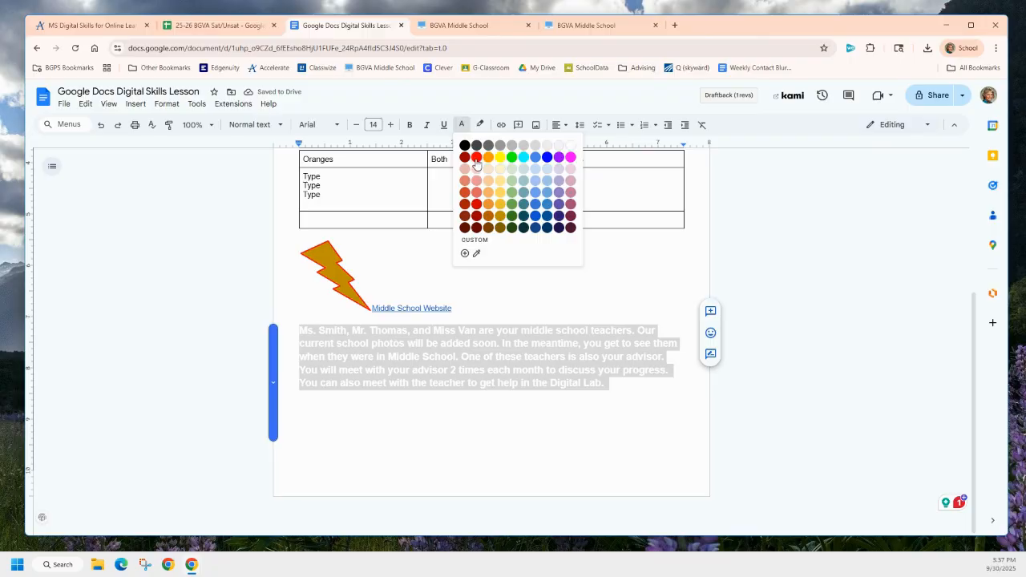
left_click(477, 157)
left_click(435, 433)
Step: Check the word count of the red paragraph, turn on the word count display while typing, and view its details
left_click_drag(618, 385, 300, 334)
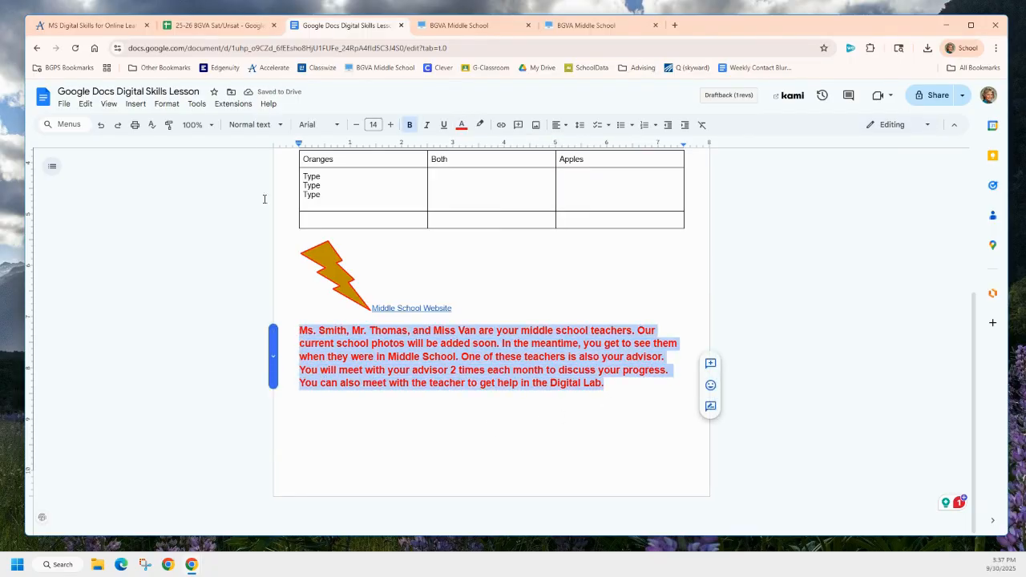
left_click(196, 103)
left_click(200, 138)
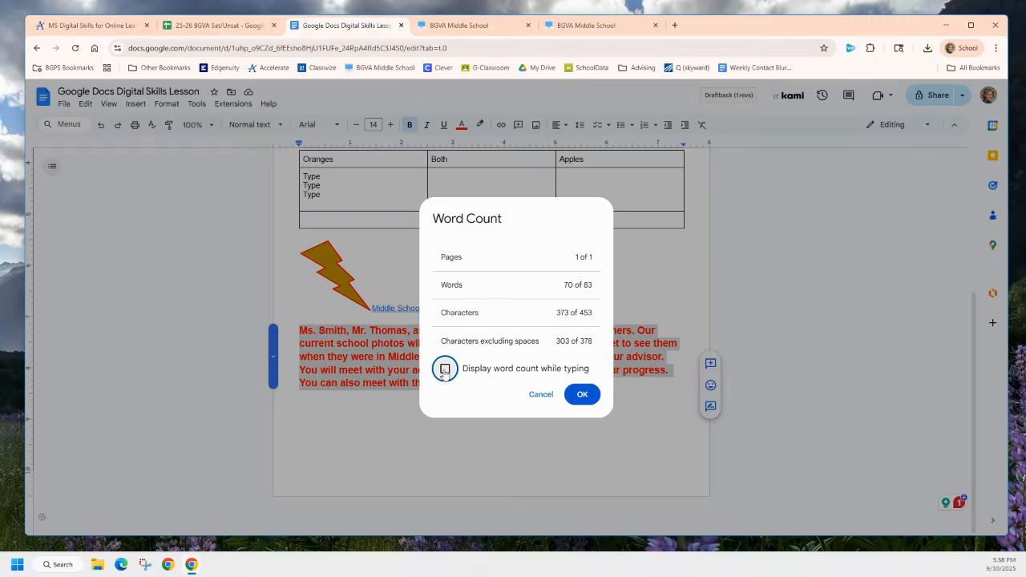
left_click(445, 370)
left_click(582, 393)
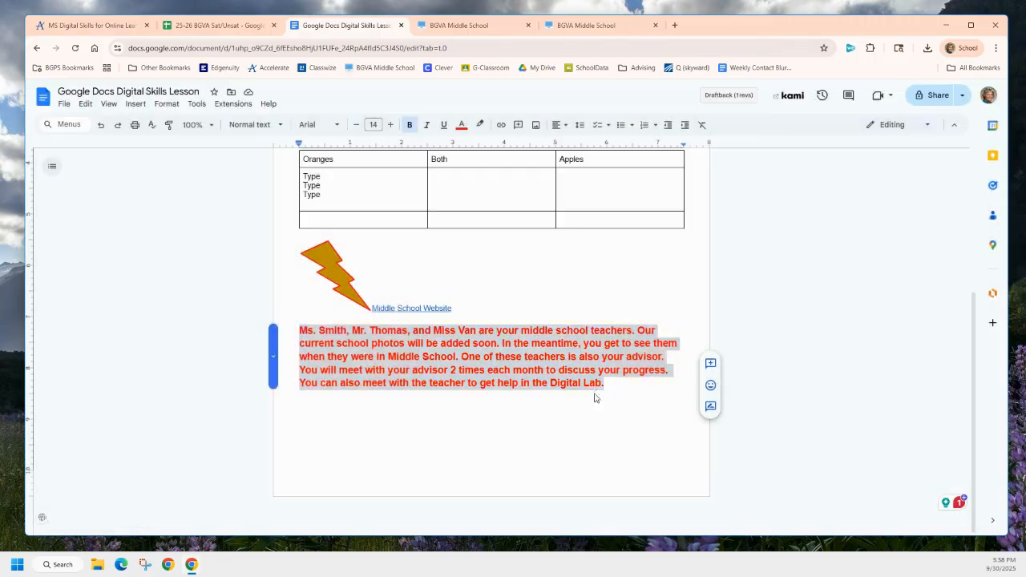
left_click(619, 389)
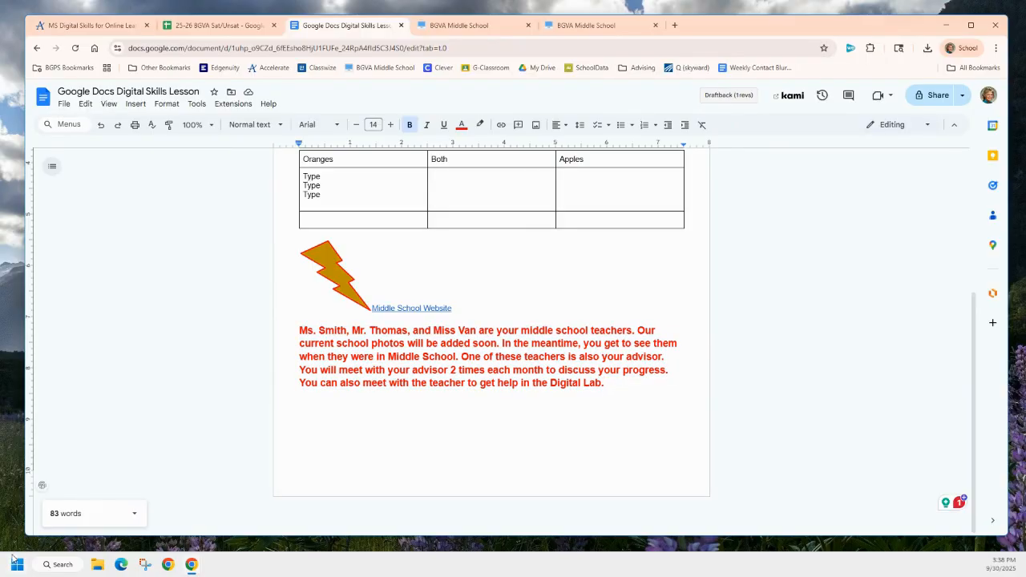
left_click(80, 517)
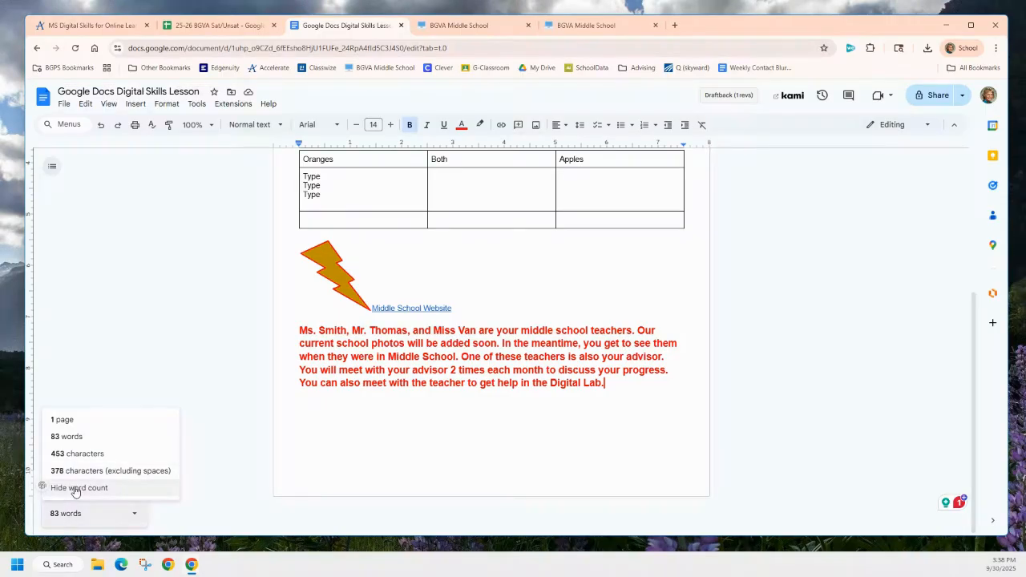
Step: Start a new line below the red paragraph, leaving one blank line, and set its text color to dark green
left_click(196, 104)
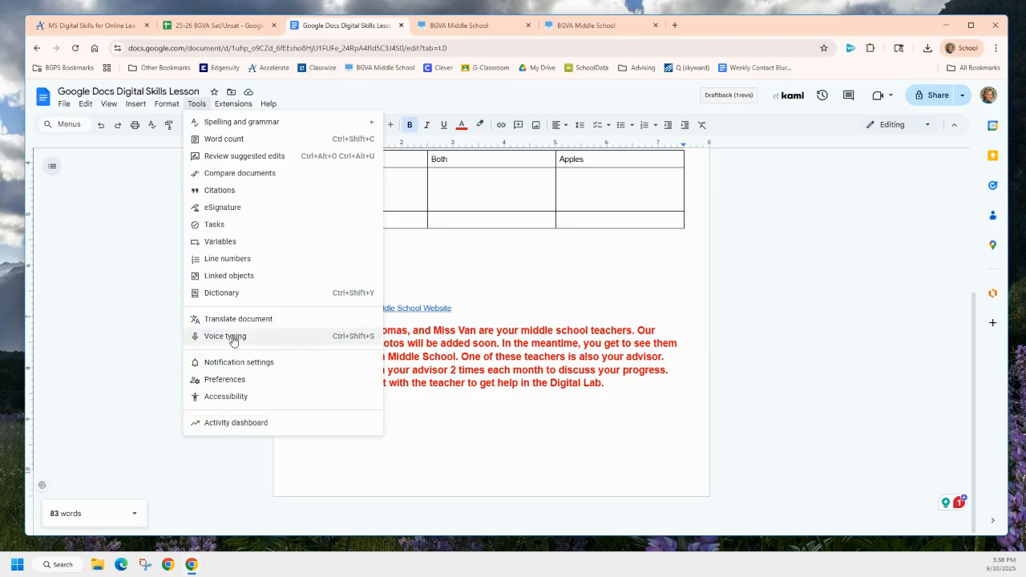
left_click(620, 384)
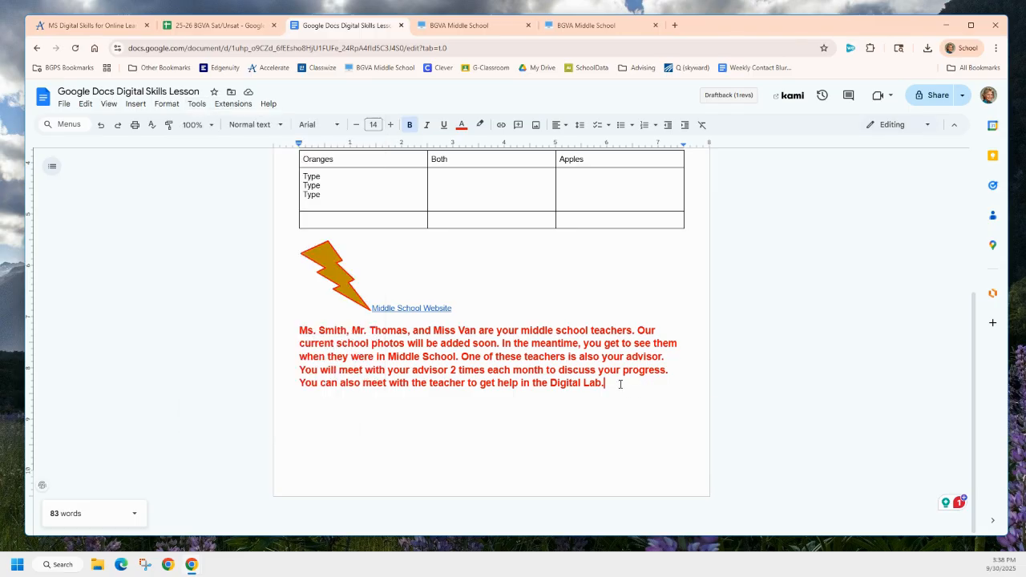
key("Return")
key("Return")
left_click(462, 125)
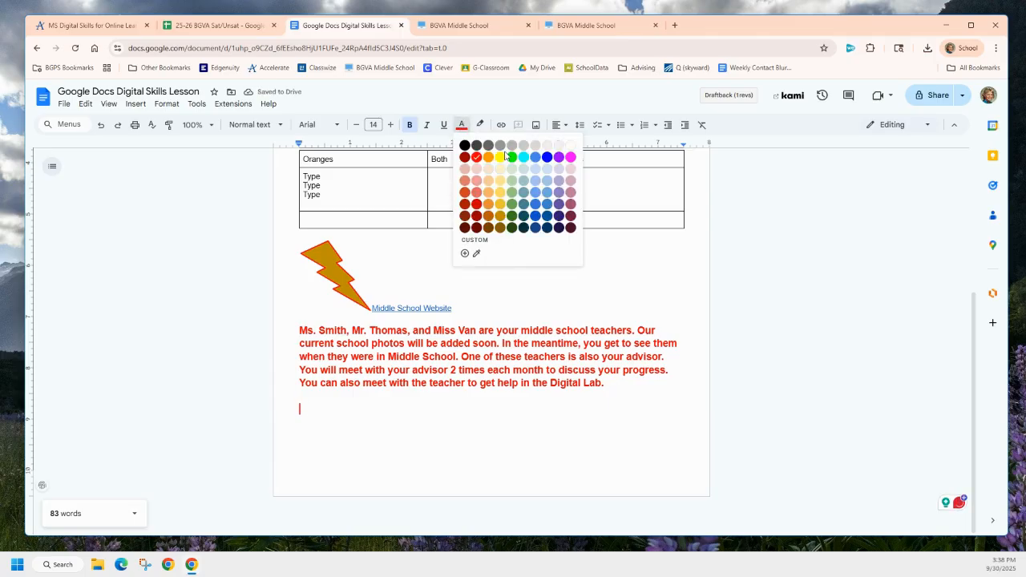
left_click(511, 218)
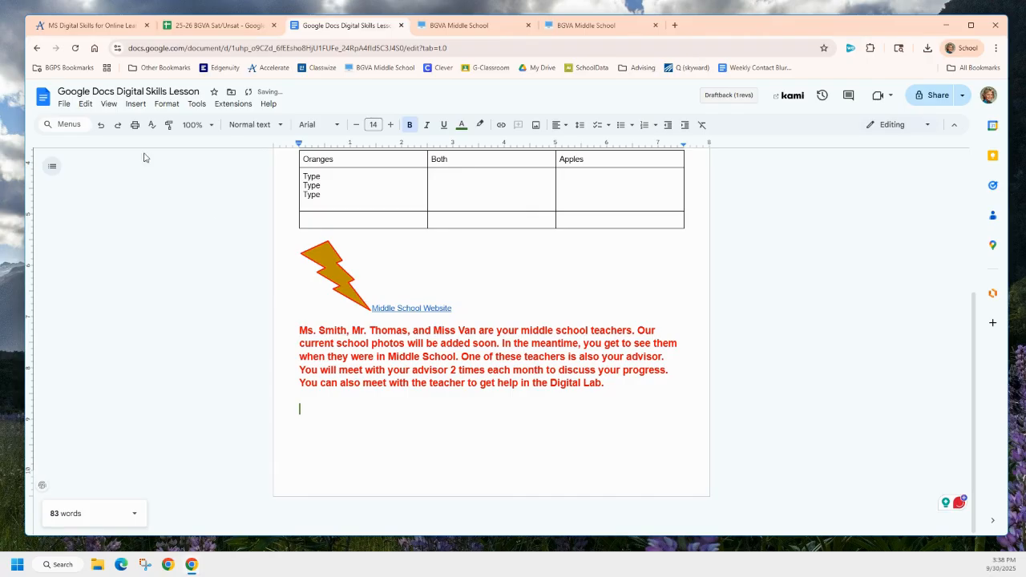
Step: Use voice typing in English (US) to dictate a paragraph starting "Everything that you say is going to type directly on the page"
left_click(195, 105)
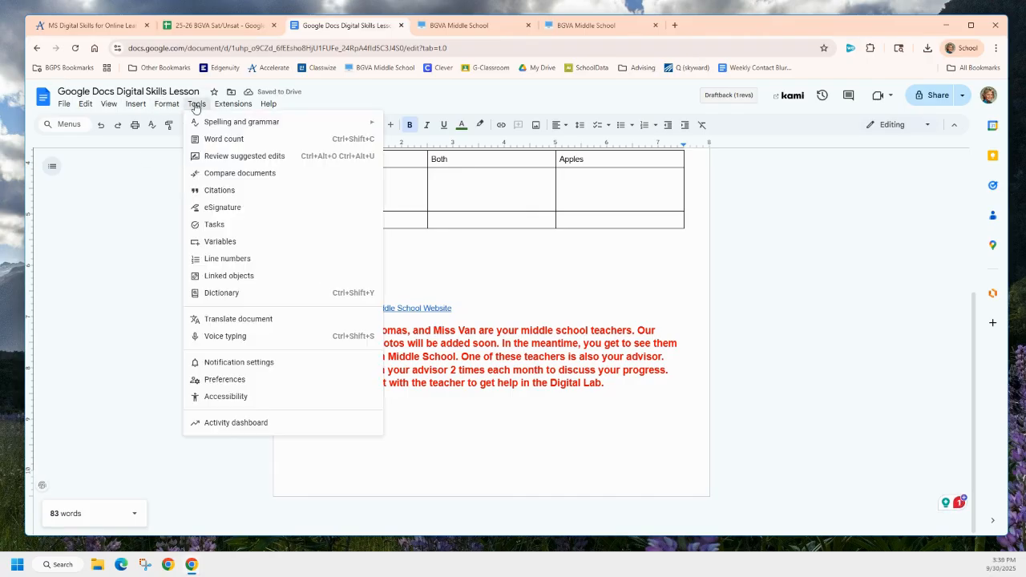
left_click(227, 342)
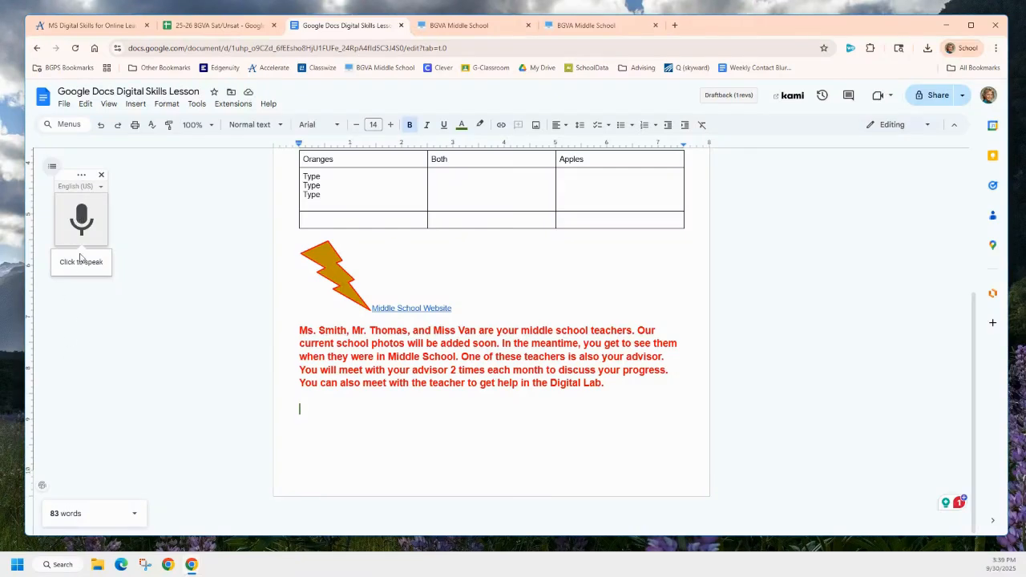
left_click(82, 218)
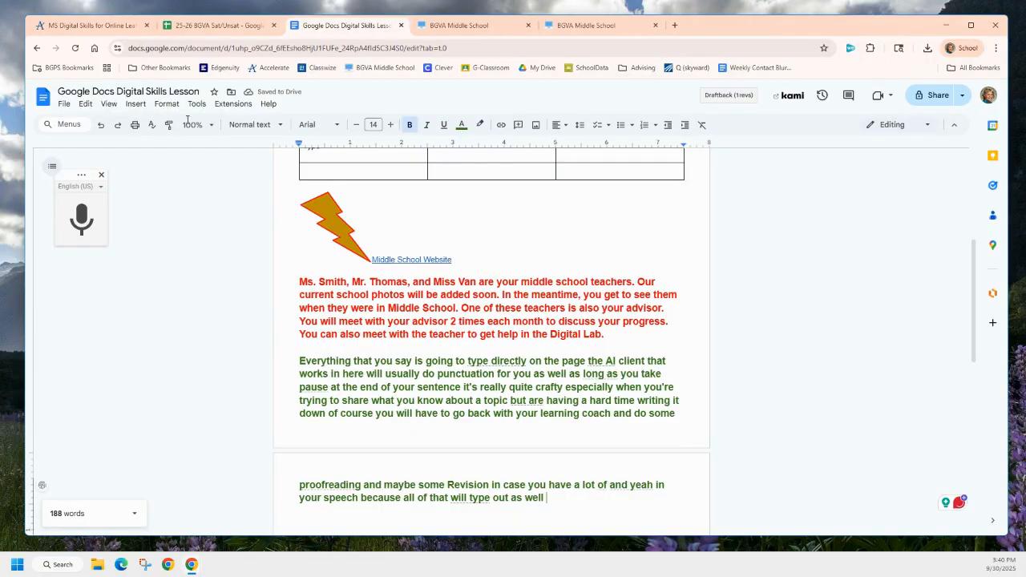
left_click(238, 105)
mouse_move(269, 105)
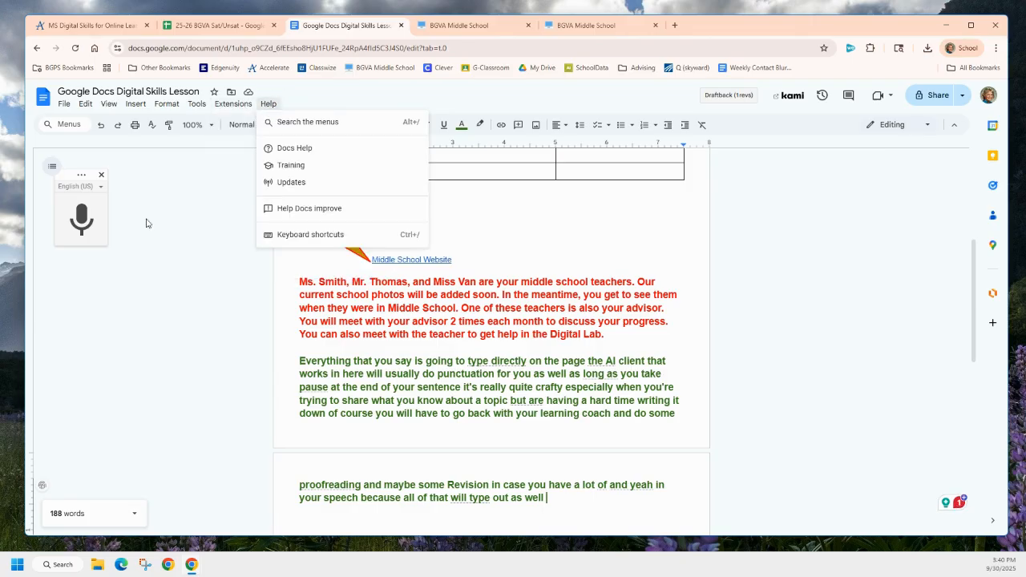
Step: Set the font of the red teachers paragraph to Architects Daughter
left_click(181, 294)
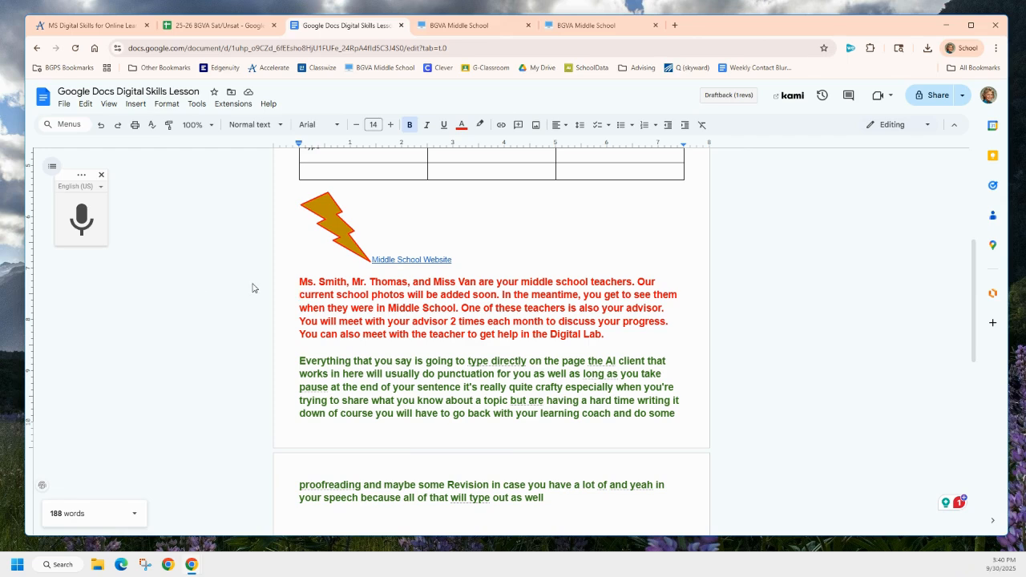
scroll(494, 340, "up", 2)
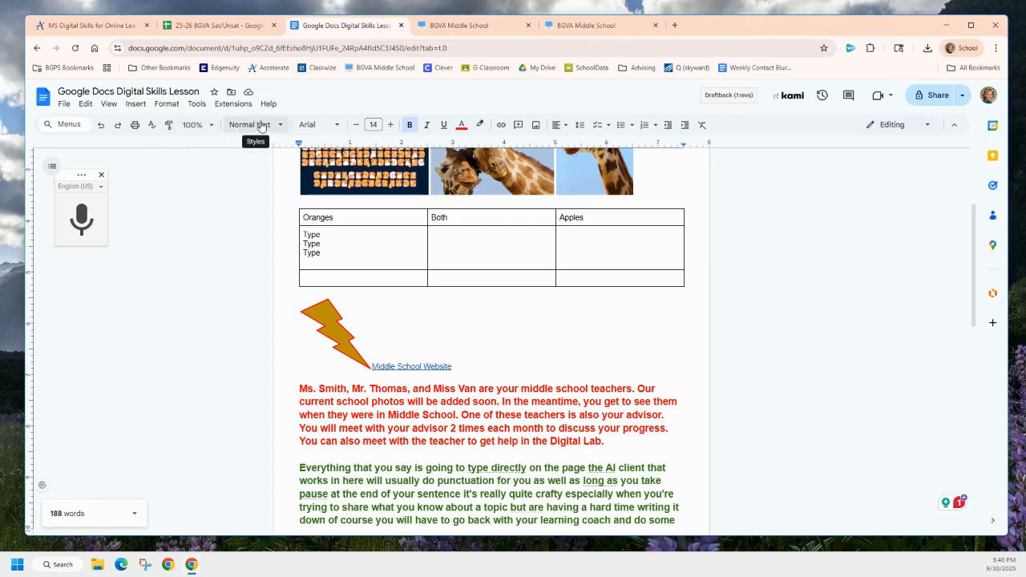
left_click(336, 128)
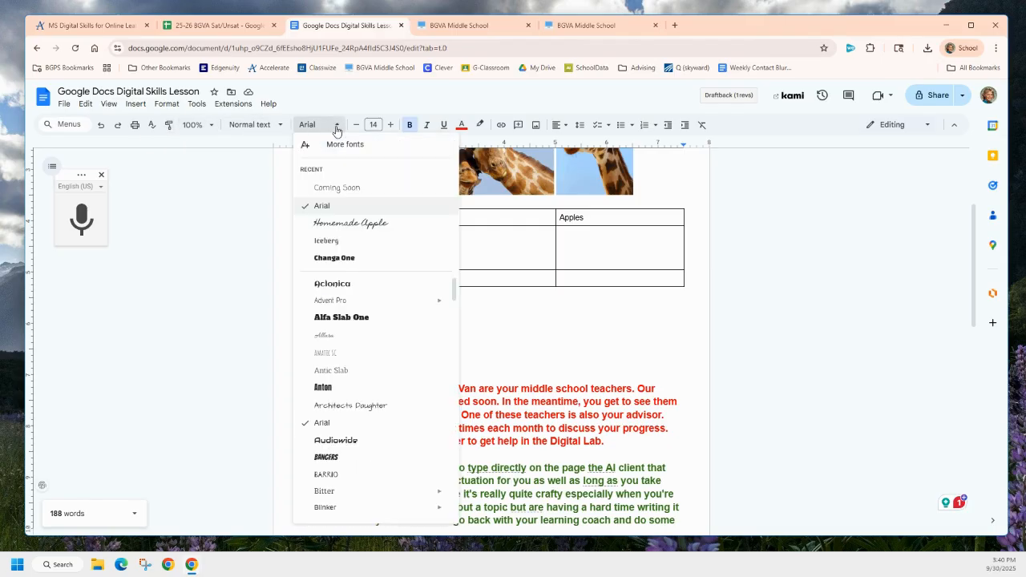
left_click(337, 127)
left_click_drag(612, 441, 299, 389)
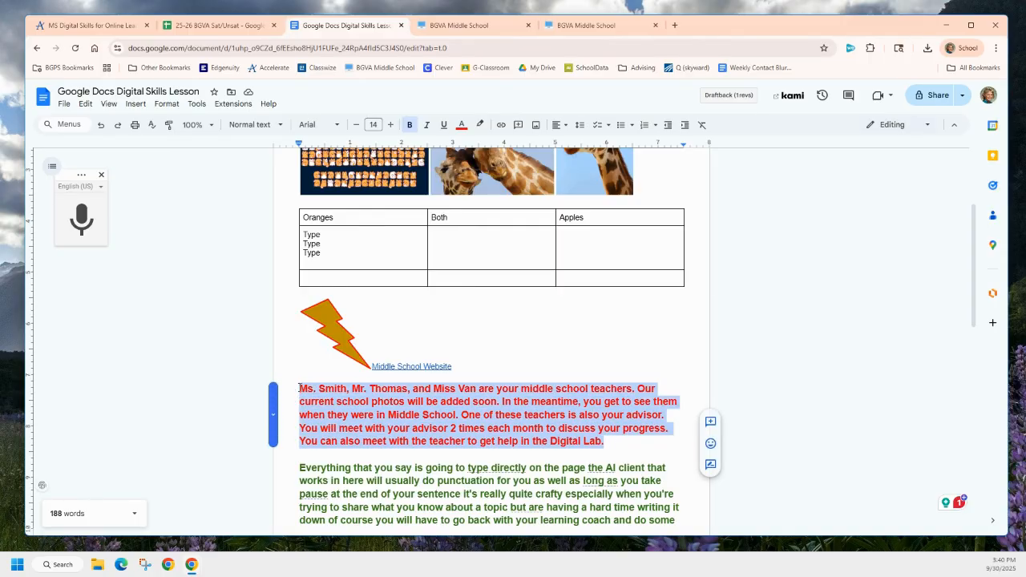
left_click(315, 127)
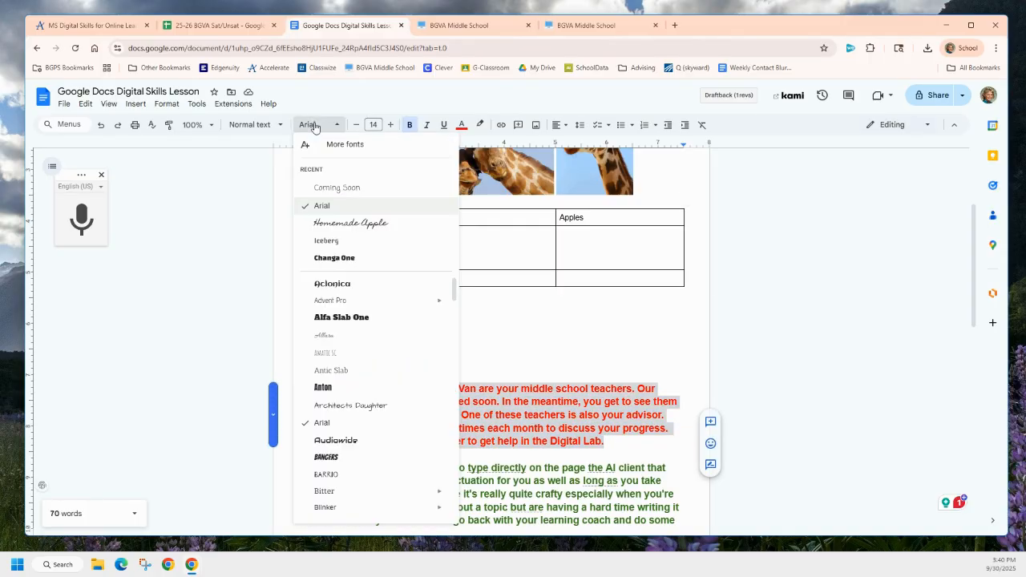
left_click(363, 405)
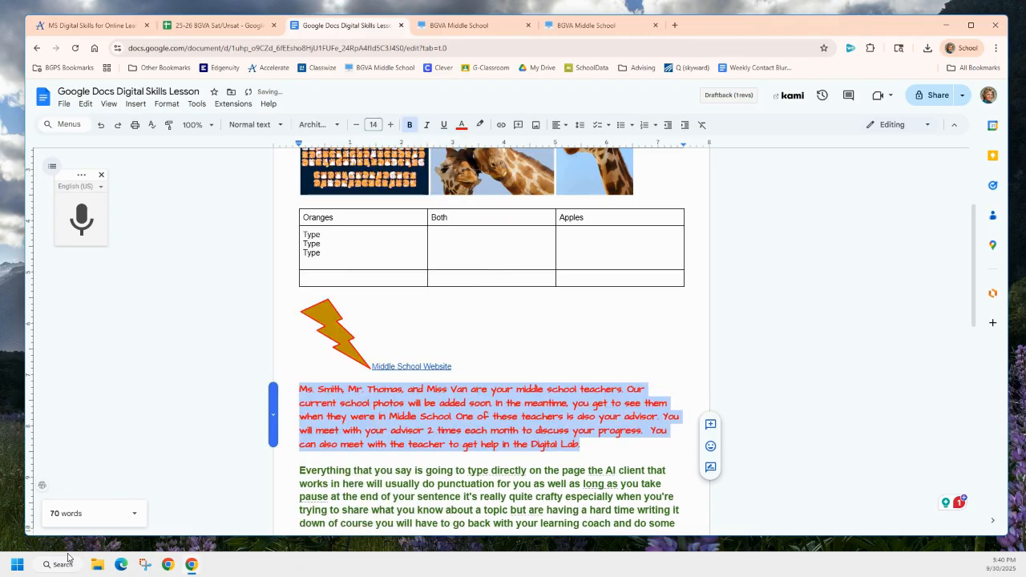
Step: Try dark green on the teachers paragraph, and set its text color to blue instead
left_click(463, 129)
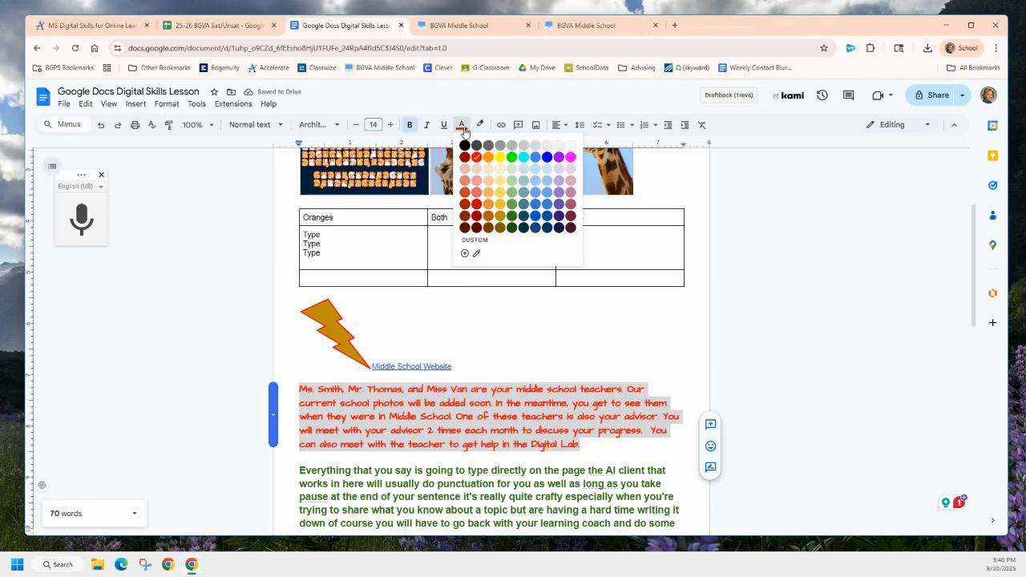
left_click(513, 216)
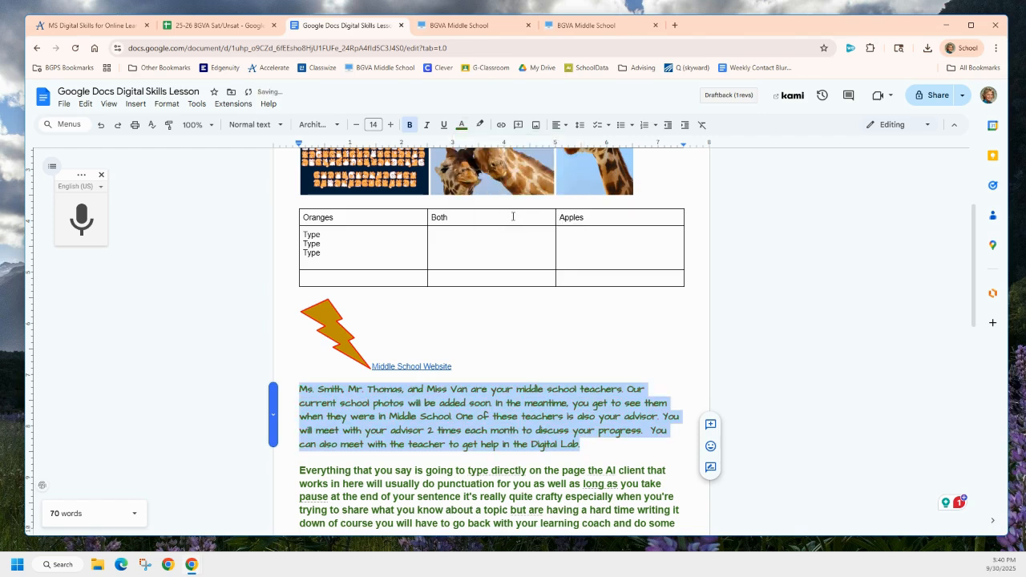
left_click(463, 121)
left_click(548, 157)
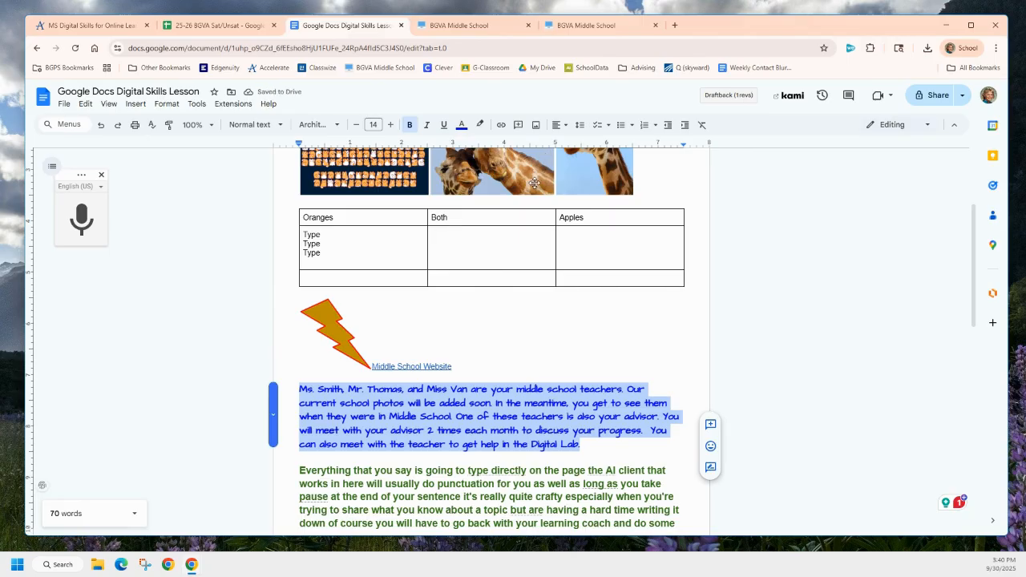
Step: View the font sizes available for the selected teachers paragraph without choosing one
left_click(372, 124)
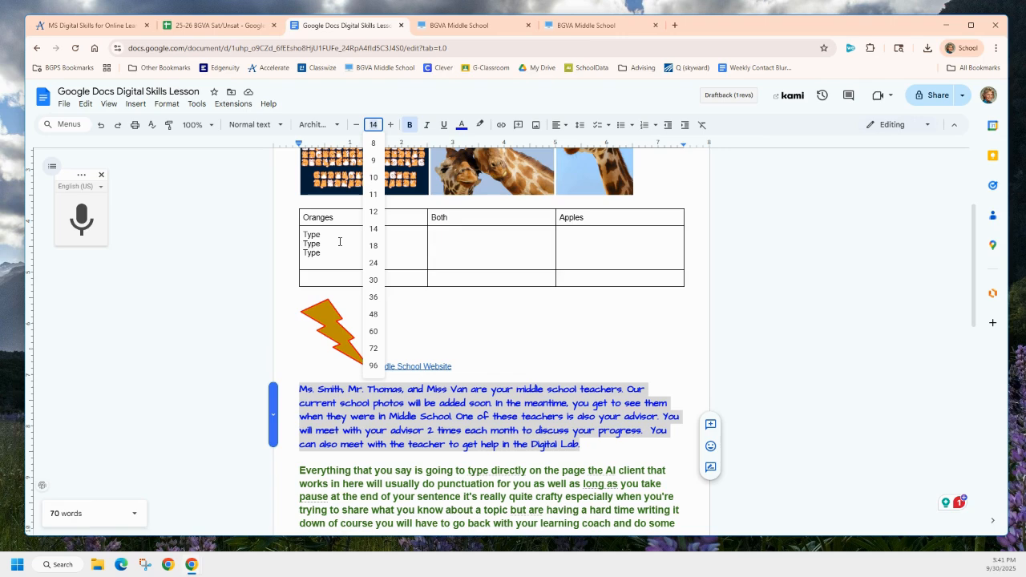
scroll(401, 337, "down", 3)
scroll(436, 364, "up", 4)
scroll(437, 363, "up", 1)
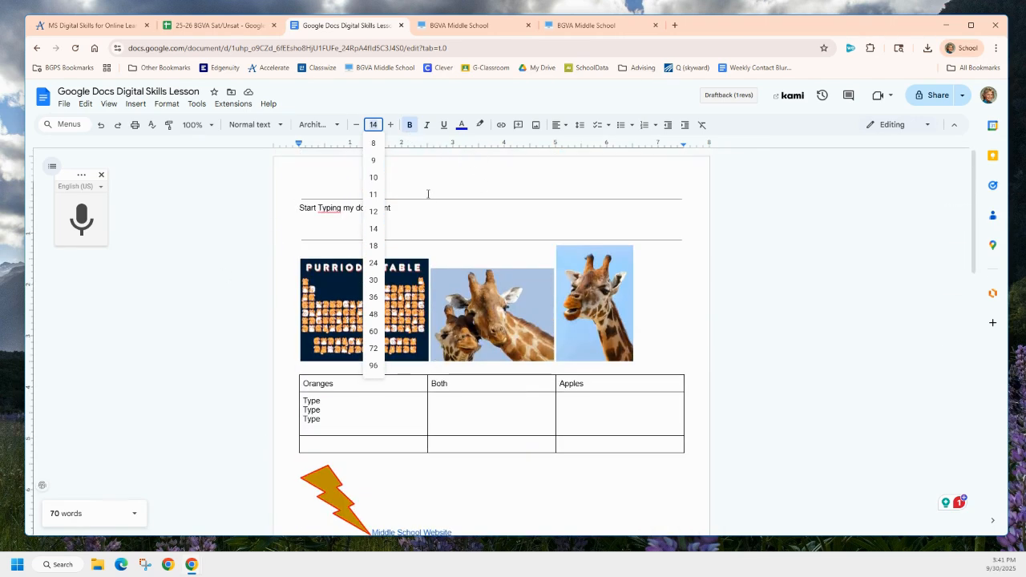
left_click(410, 174)
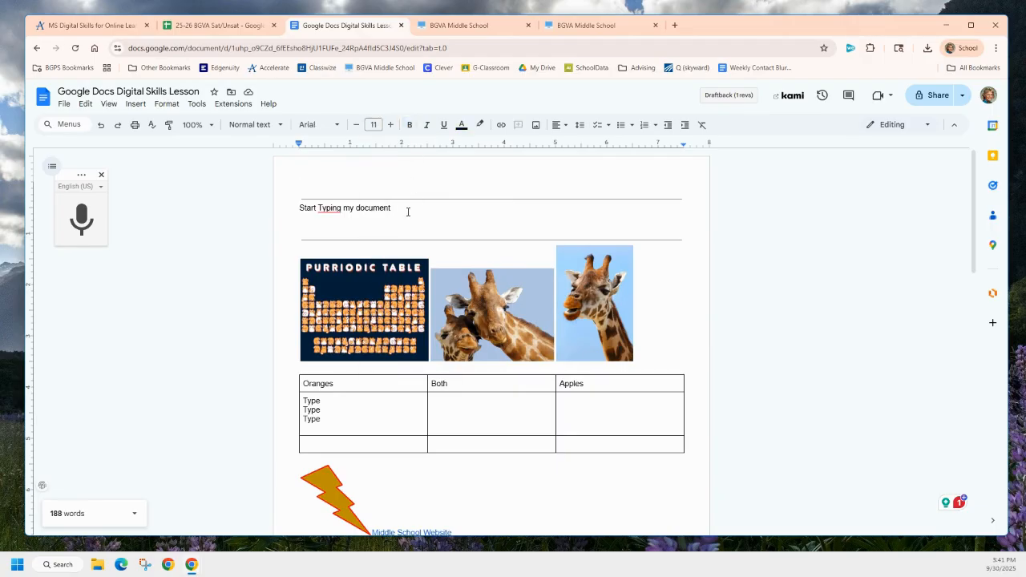
Step: Make the word "document" bold and the word "Start" italic in the first line of text
left_click_drag(407, 213, 366, 206)
double_click(366, 207)
left_click(409, 125)
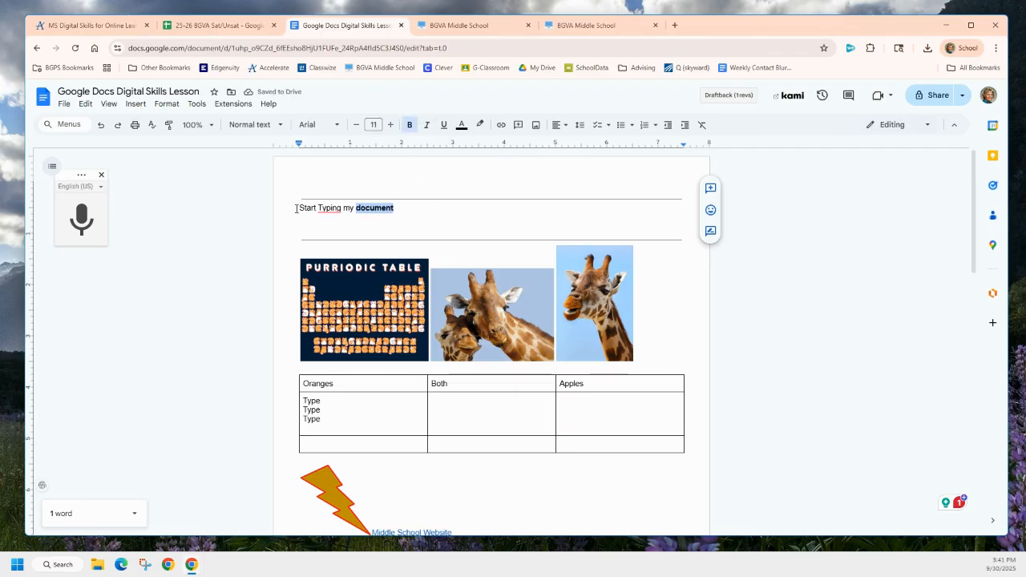
left_click_drag(298, 208, 317, 209)
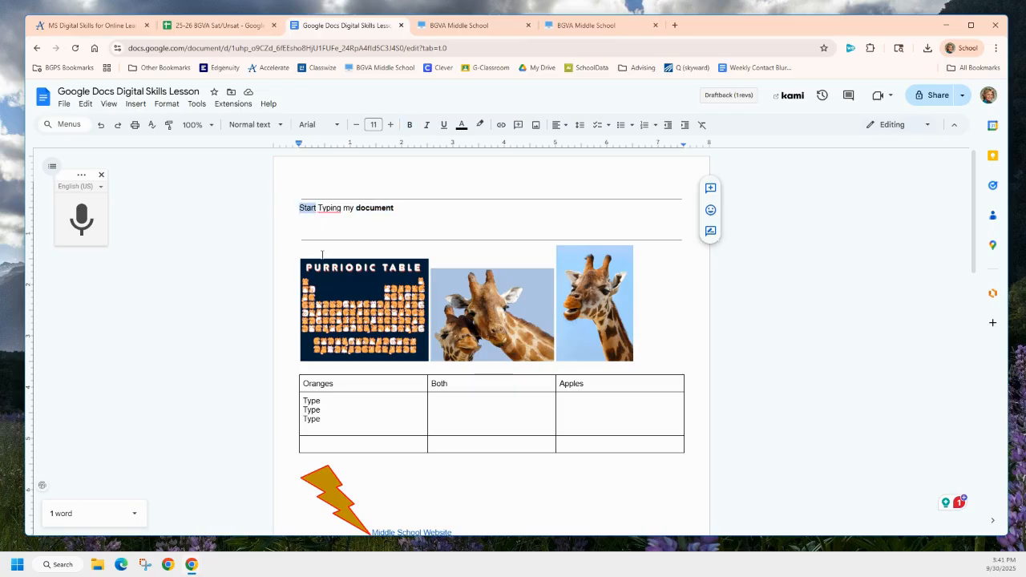
left_click(426, 125)
Step: Accept the suggested lowercase "typing" in the first line of text and underline that word
mouse_move(330, 208)
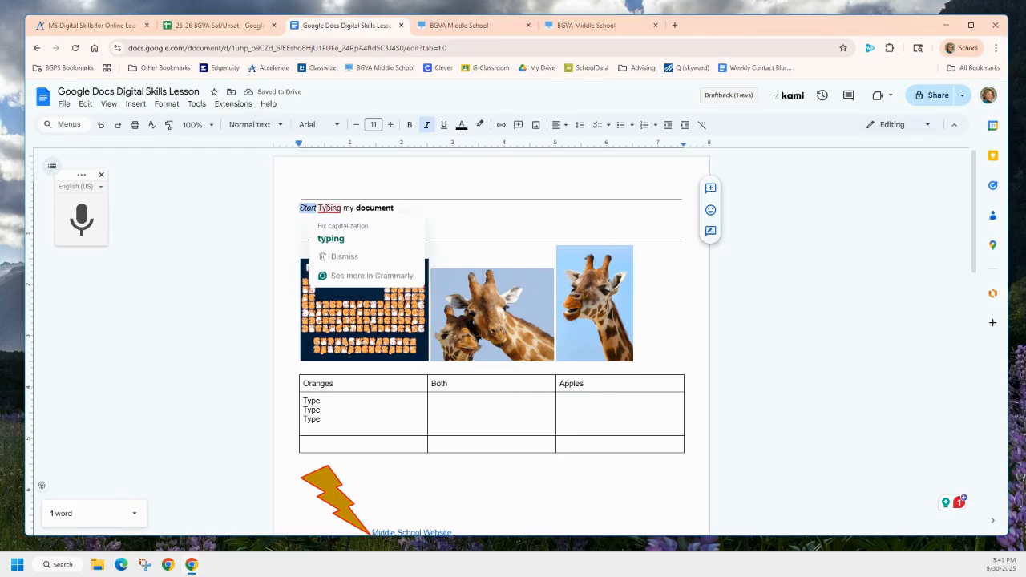
left_click(332, 239)
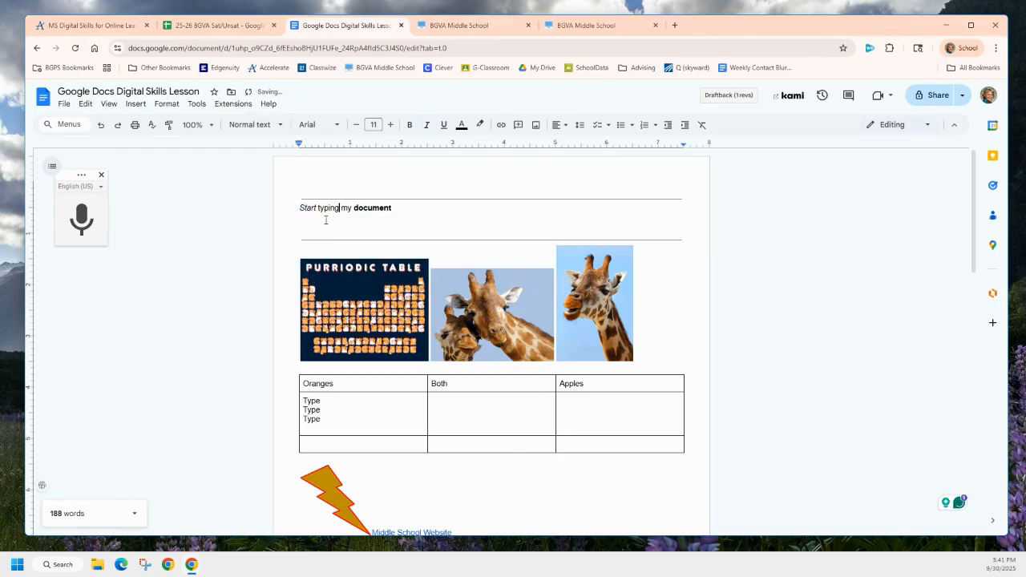
left_click_drag(319, 207, 340, 208)
left_click(442, 126)
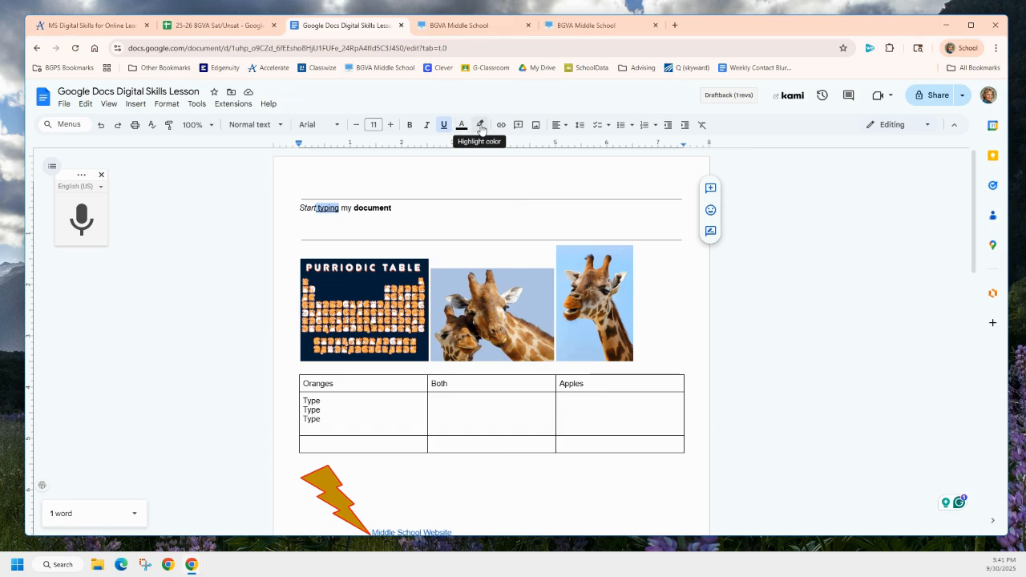
Step: Highlight the bold word "document" in bright green
left_click_drag(398, 206, 354, 206)
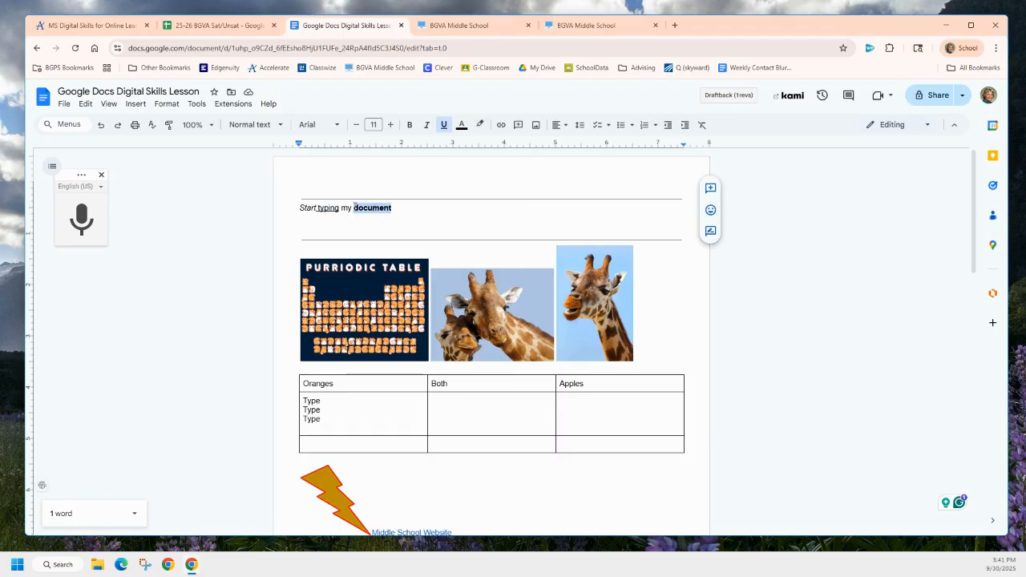
left_click(479, 124)
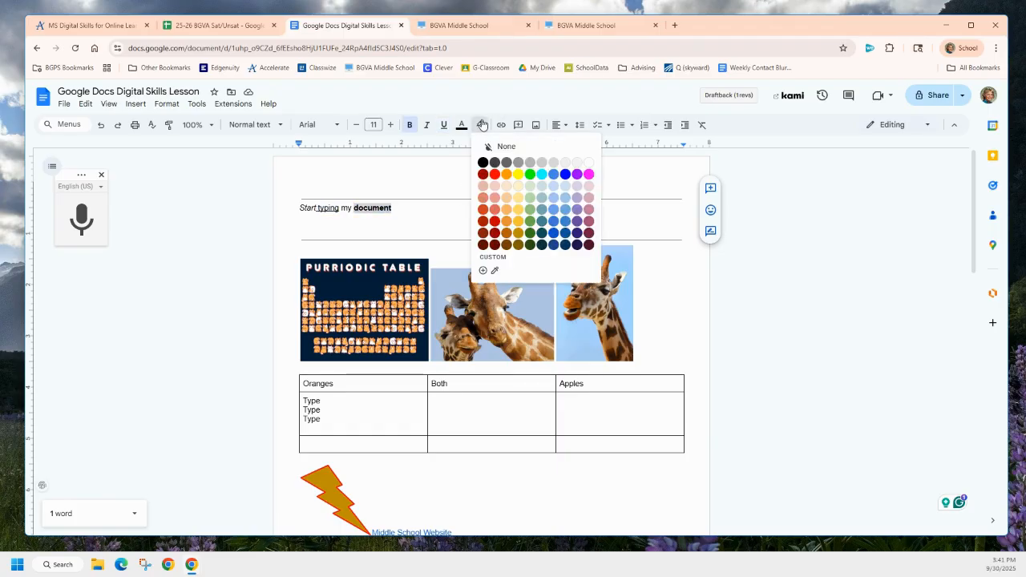
left_click(530, 175)
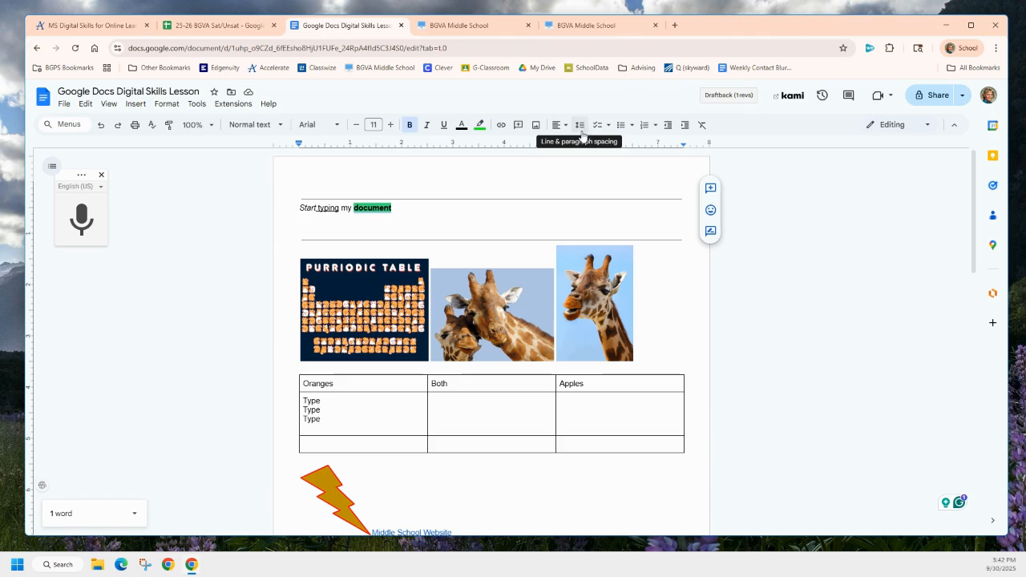
Step: Set the line spacing of the dictated dark green paragraph to 1.5
scroll(577, 160, "down", 2)
scroll(576, 165, "down", 4)
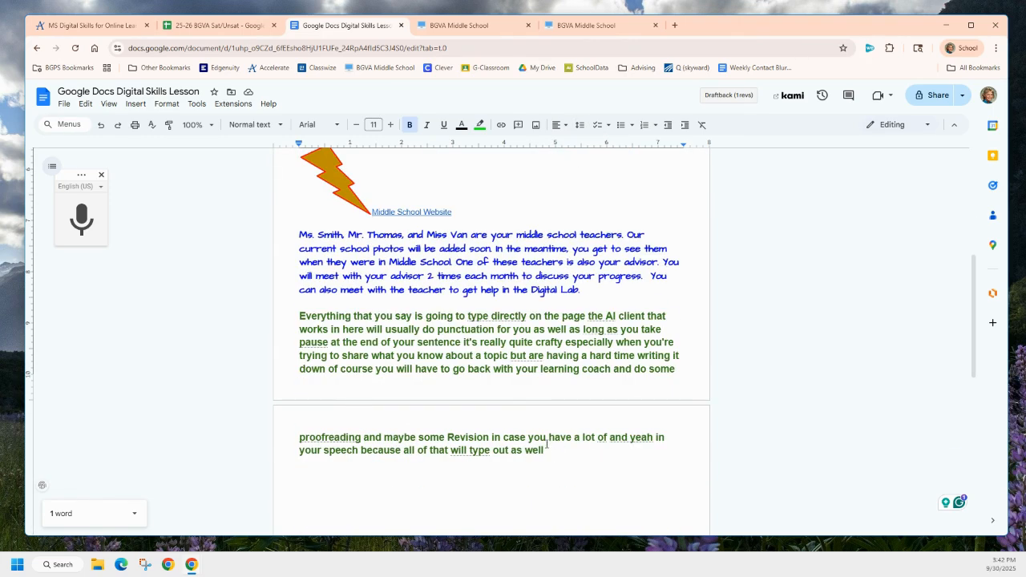
left_click_drag(547, 452, 299, 316)
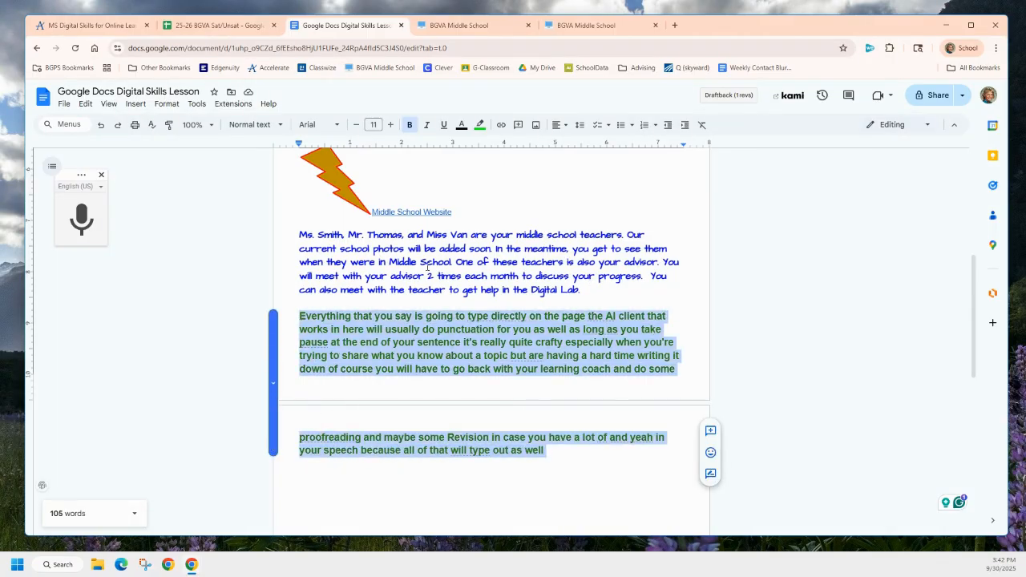
left_click(582, 126)
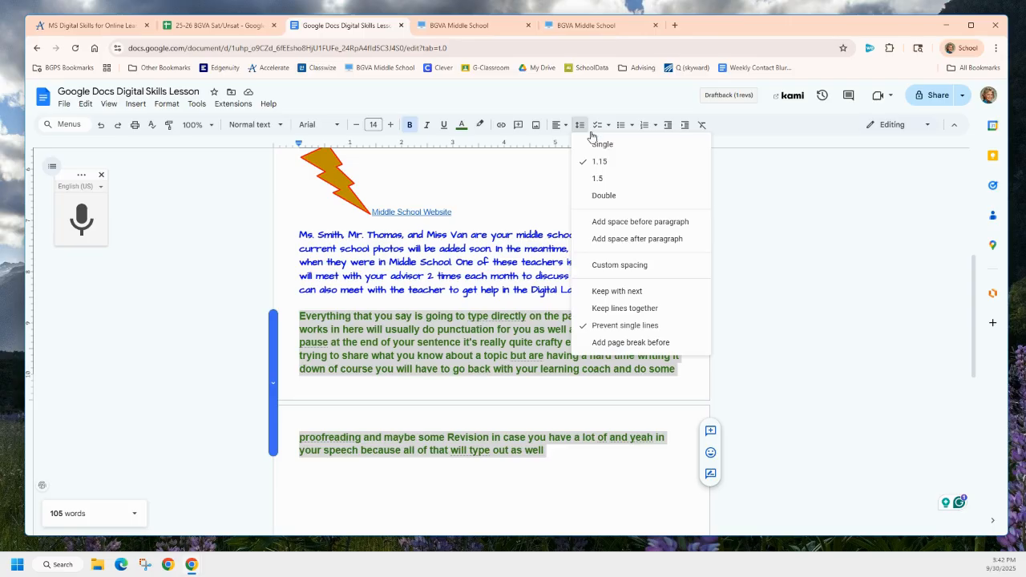
left_click(596, 179)
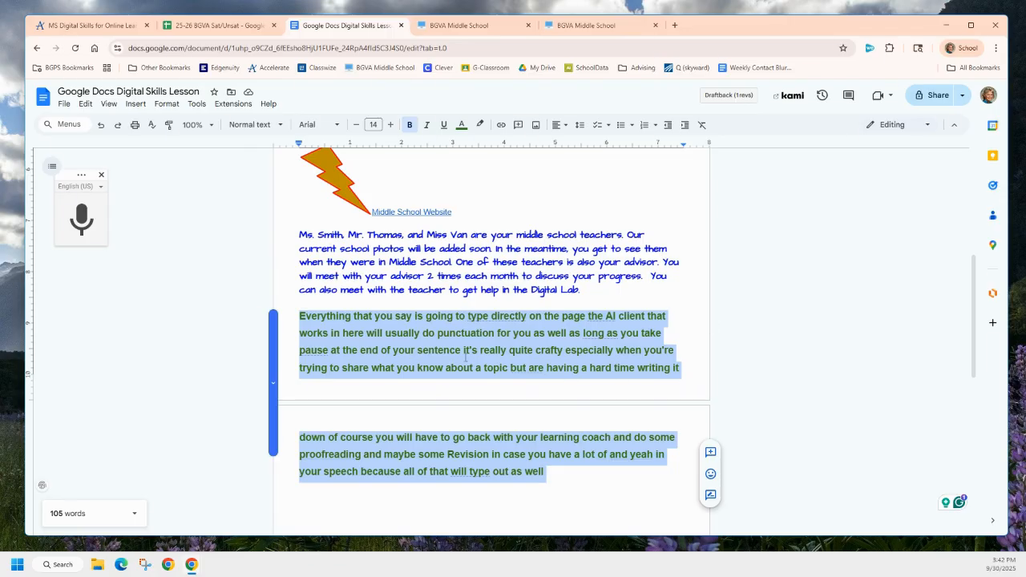
Step: Open the document's version history and compare the September 30, 3:24 PM version with the current one
scroll(462, 356, "up", 4)
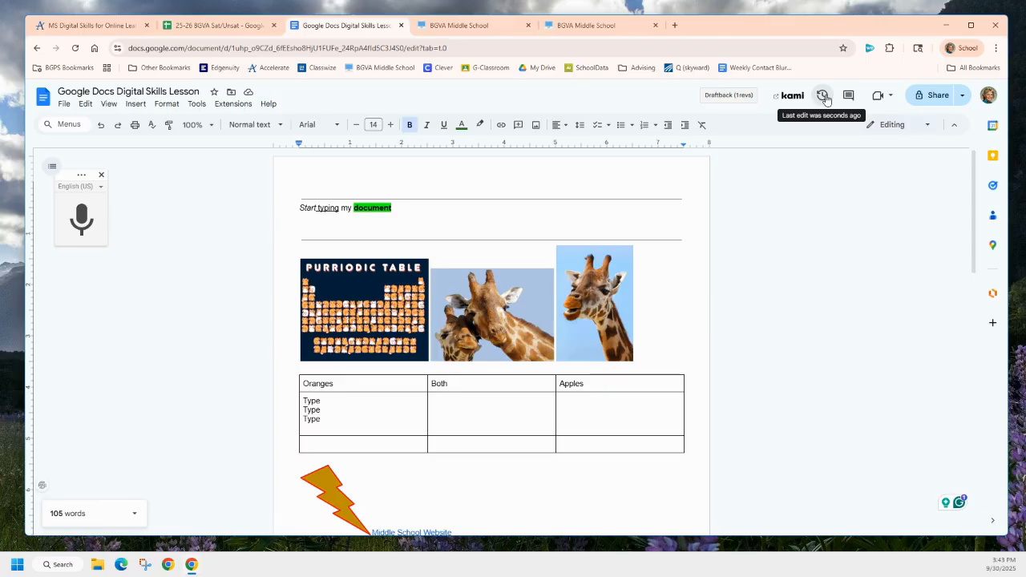
left_click(825, 98)
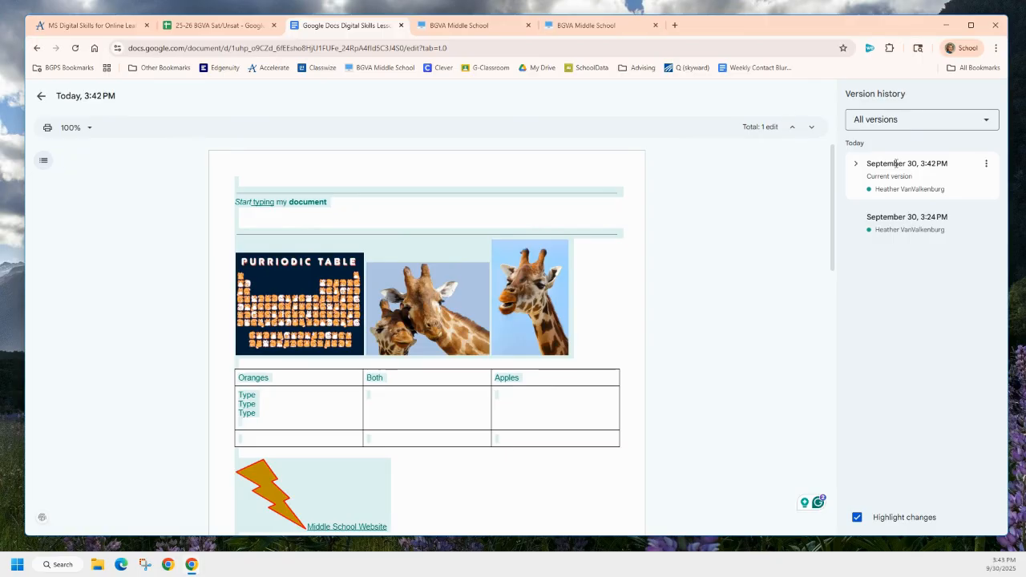
left_click(900, 221)
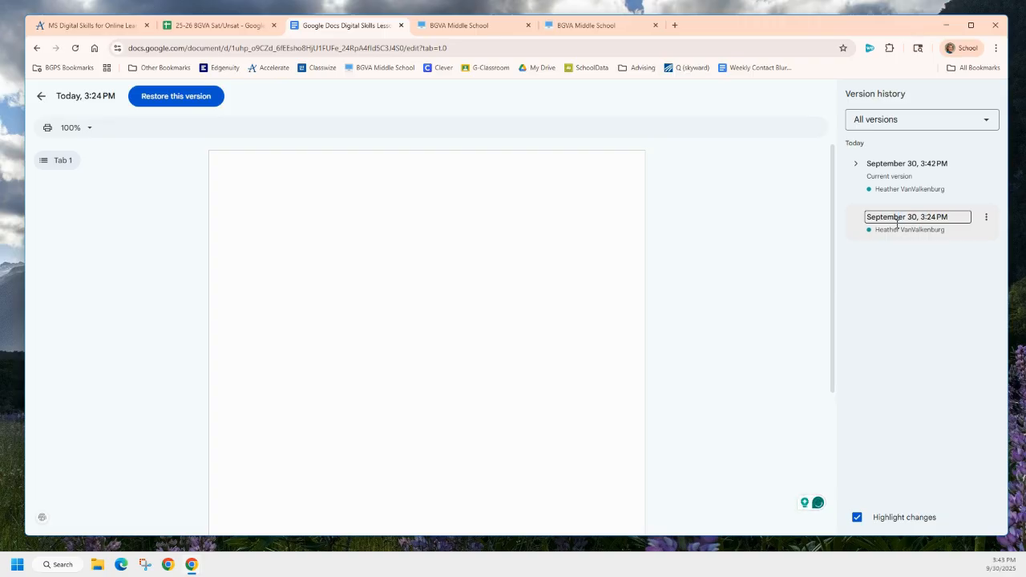
left_click(870, 166)
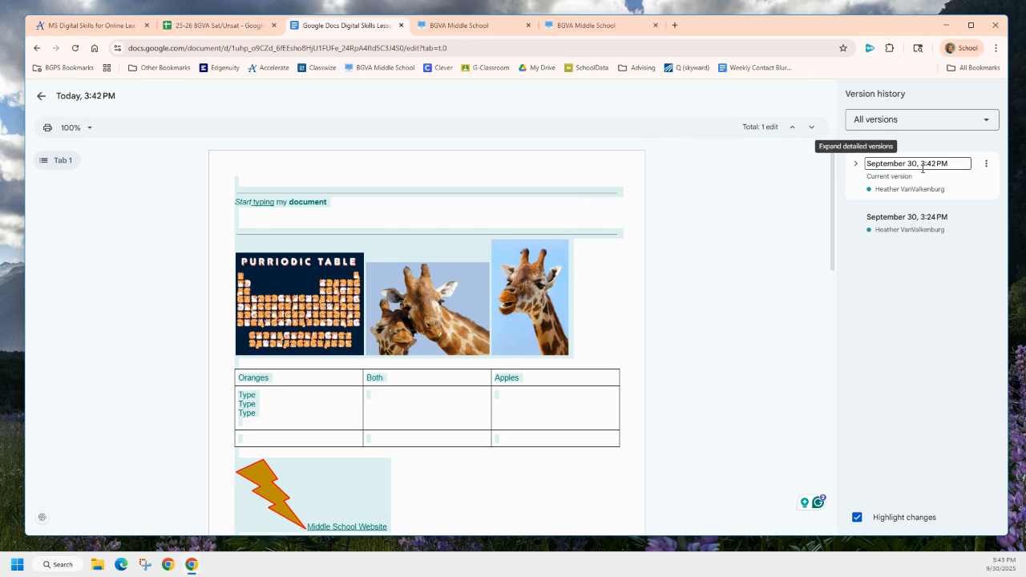
Step: Expand the current version's detailed history and preview the edits made from 3:26 PM to 3:33 PM
left_click(857, 167)
scroll(903, 327, "down", 5)
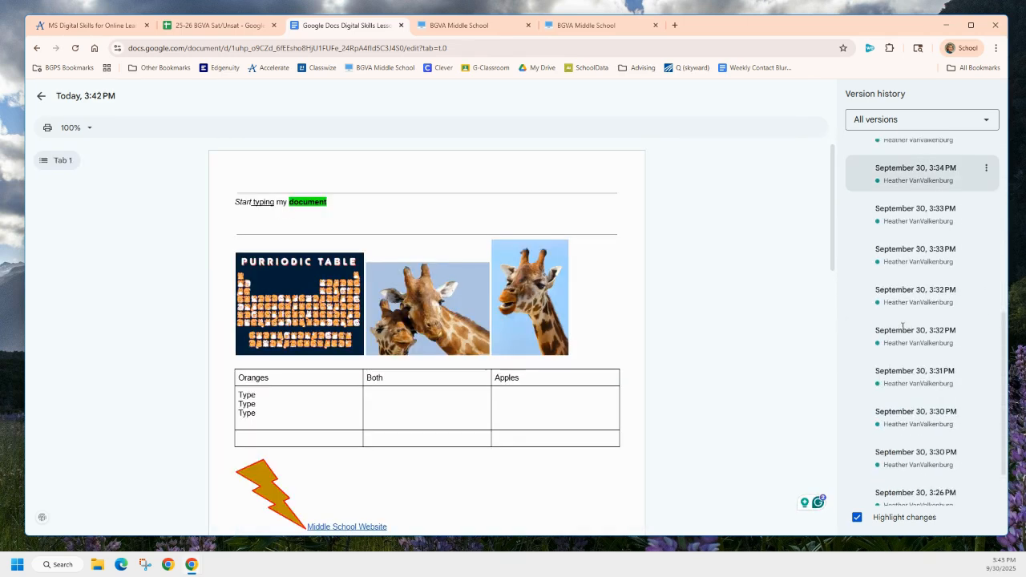
scroll(903, 327, "down", 2)
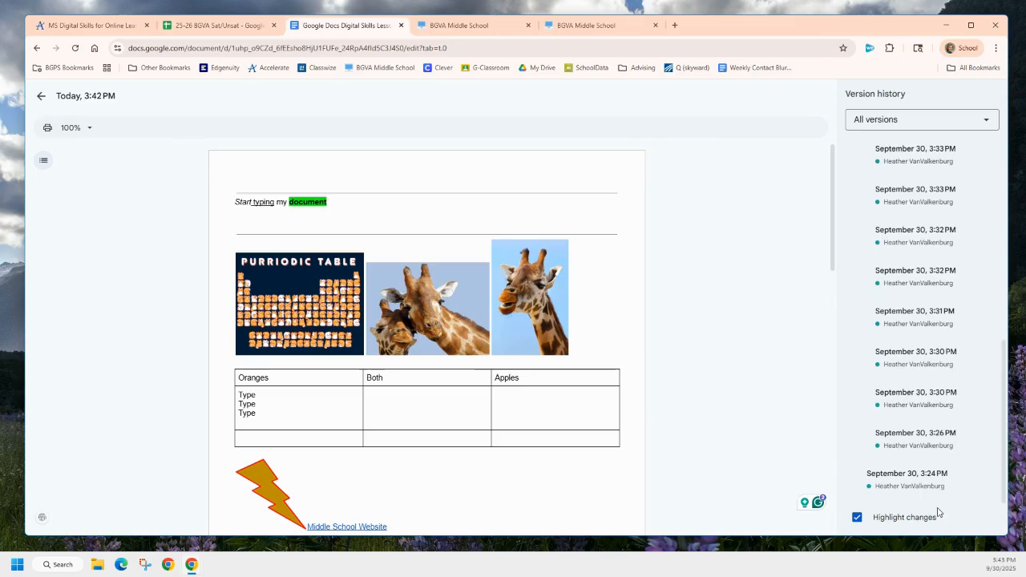
left_click(920, 435)
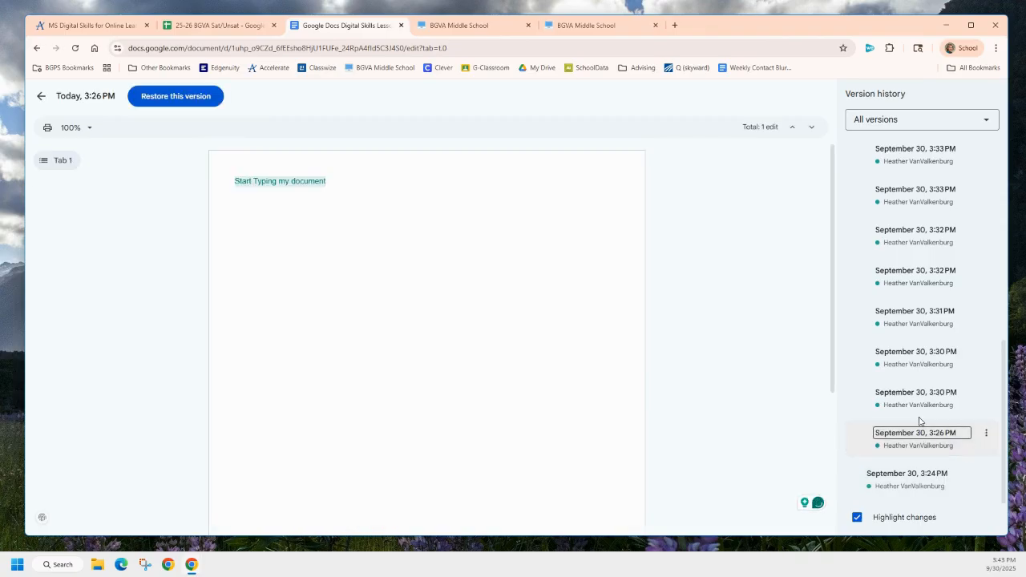
left_click(920, 353)
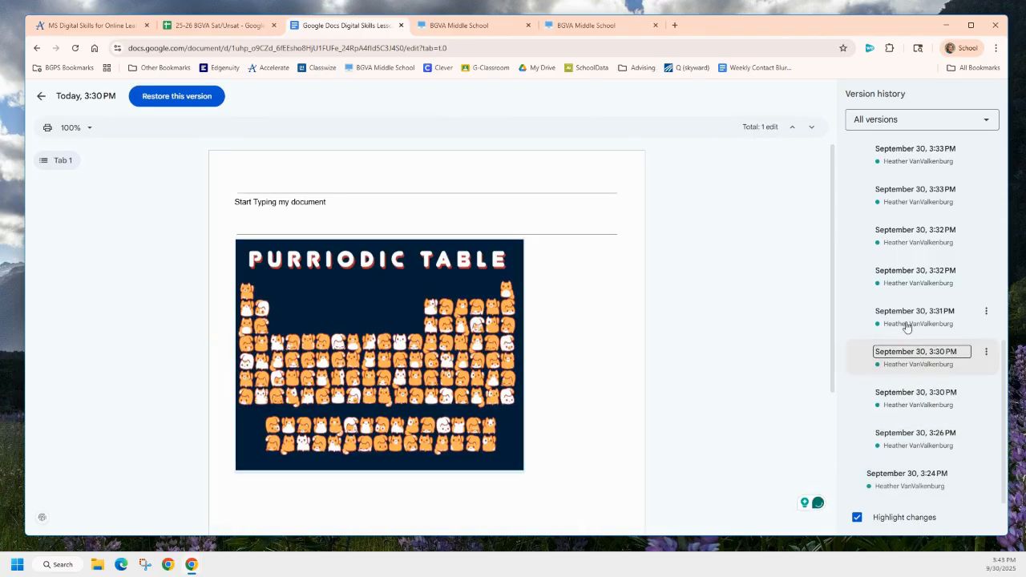
left_click(906, 317)
left_click(908, 287)
left_click(906, 234)
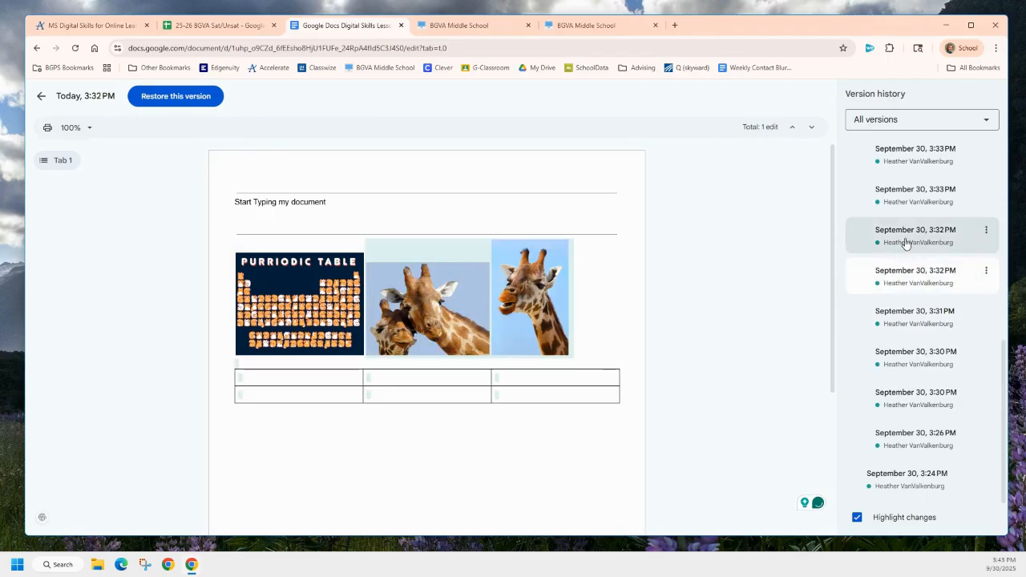
left_click(902, 189)
left_click(900, 170)
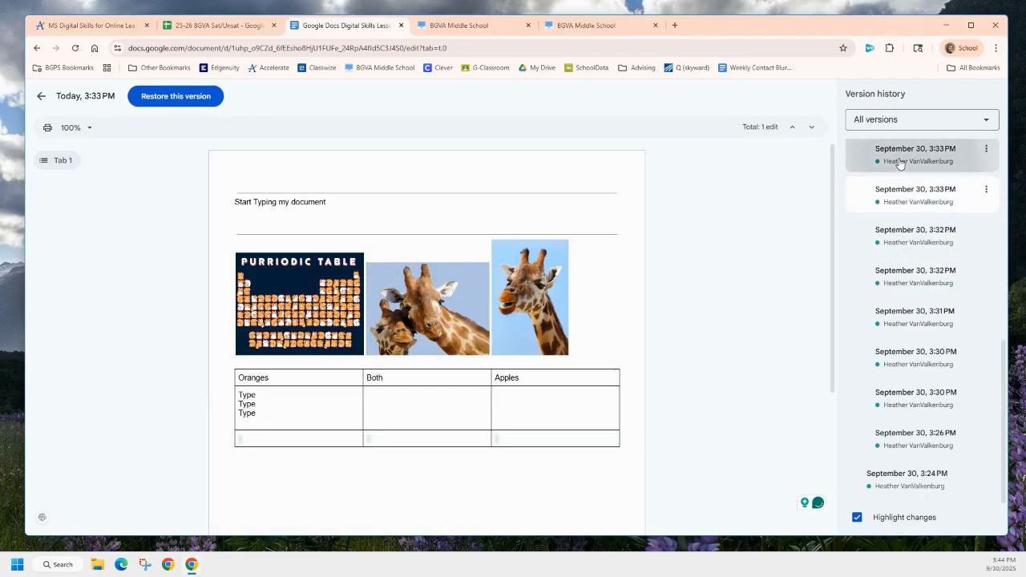
Step: Preview the detailed versions from 3:34 PM to 3:38 PM, collapse the list, and return to the document
scroll(898, 175, "up", 3)
left_click(886, 331)
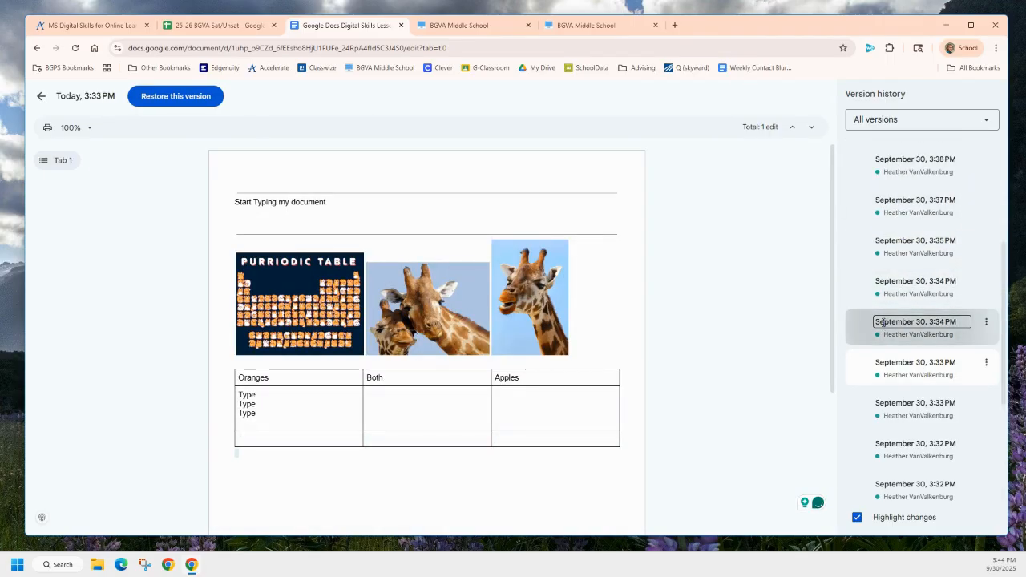
left_click(882, 288)
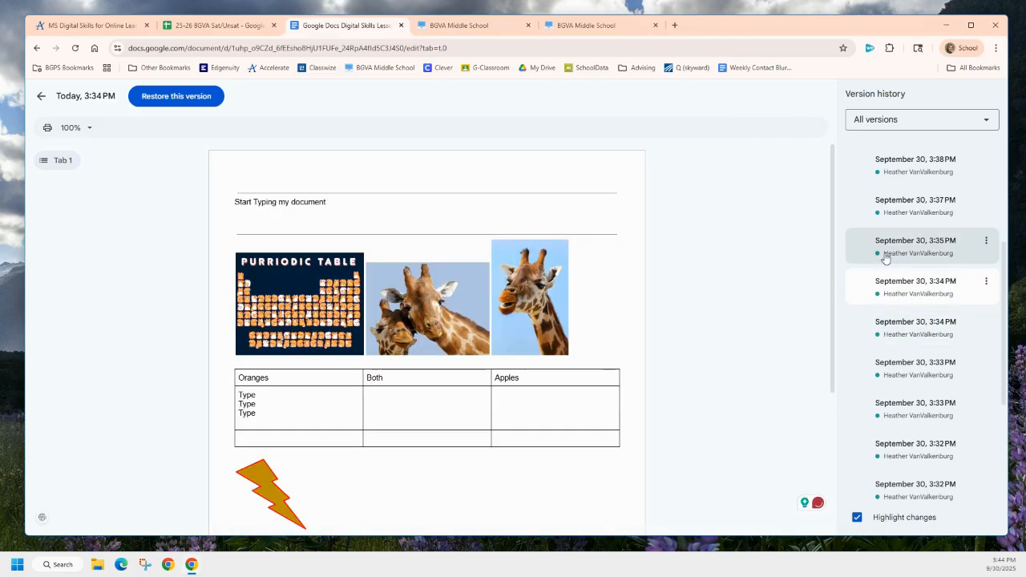
left_click(885, 258)
left_click(887, 206)
left_click(892, 173)
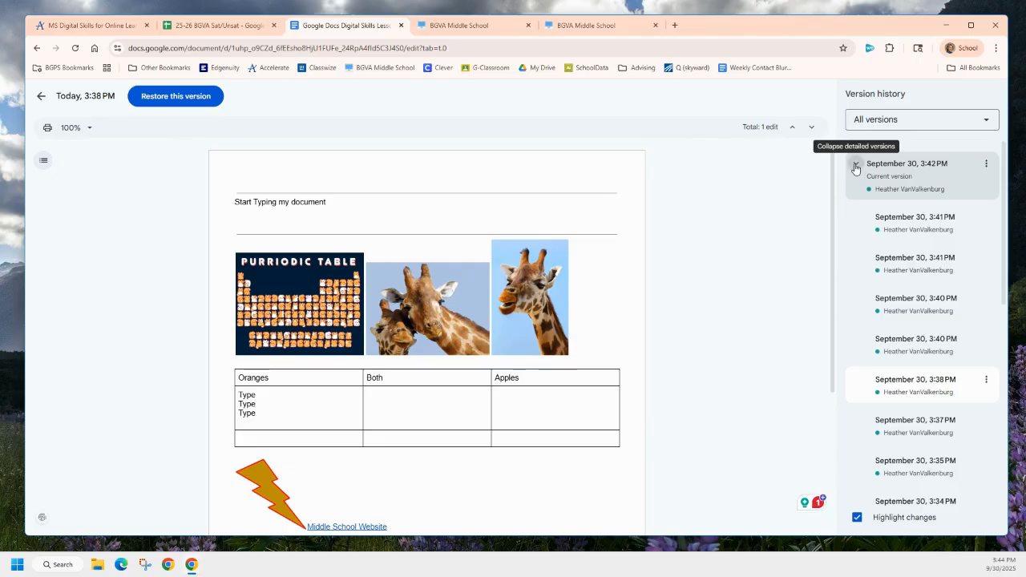
left_click(856, 166)
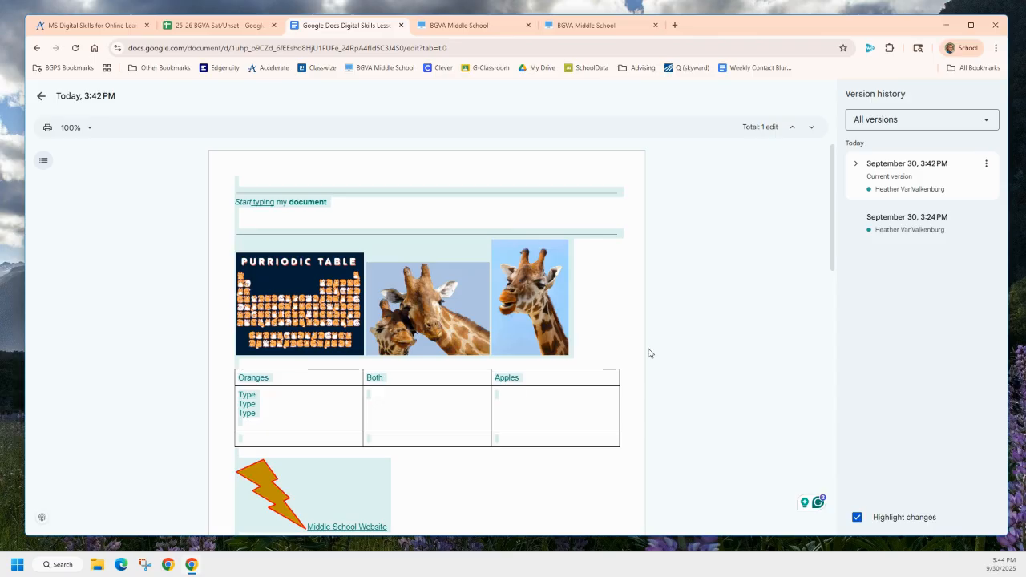
left_click(42, 99)
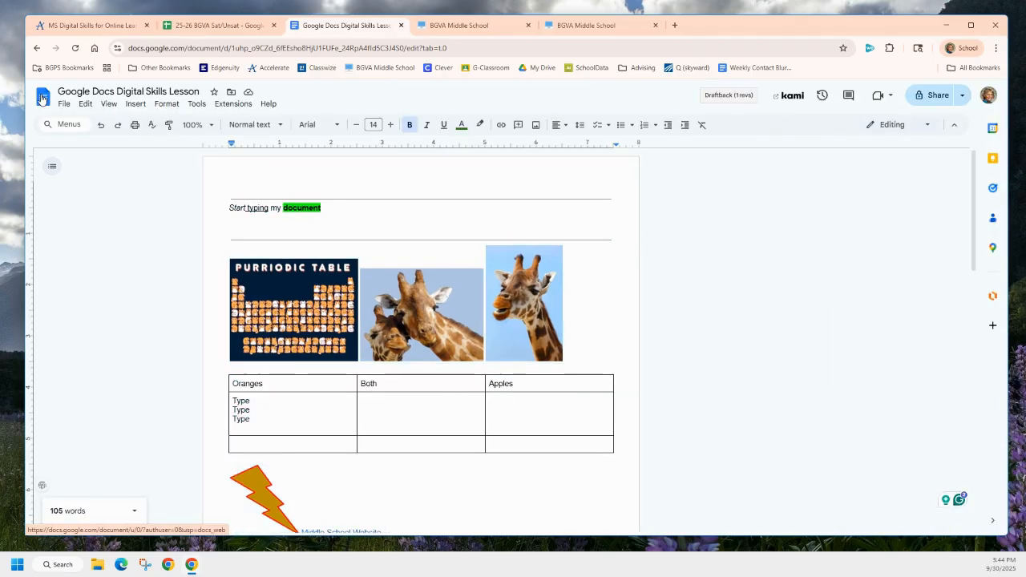